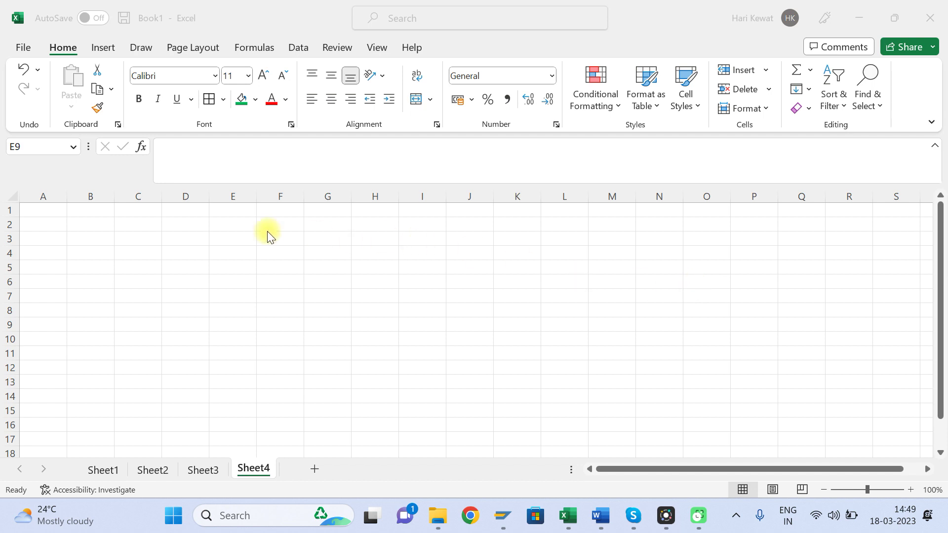
pyautogui.click(141, 237)
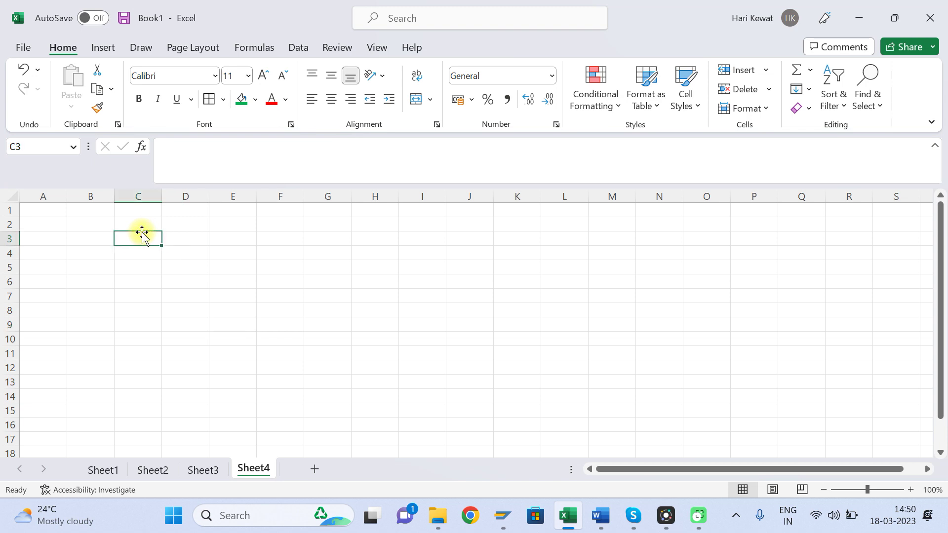
pyautogui.press('Up')
pyautogui.press('Up')
pyautogui.press('Left')
pyautogui.press('Left')
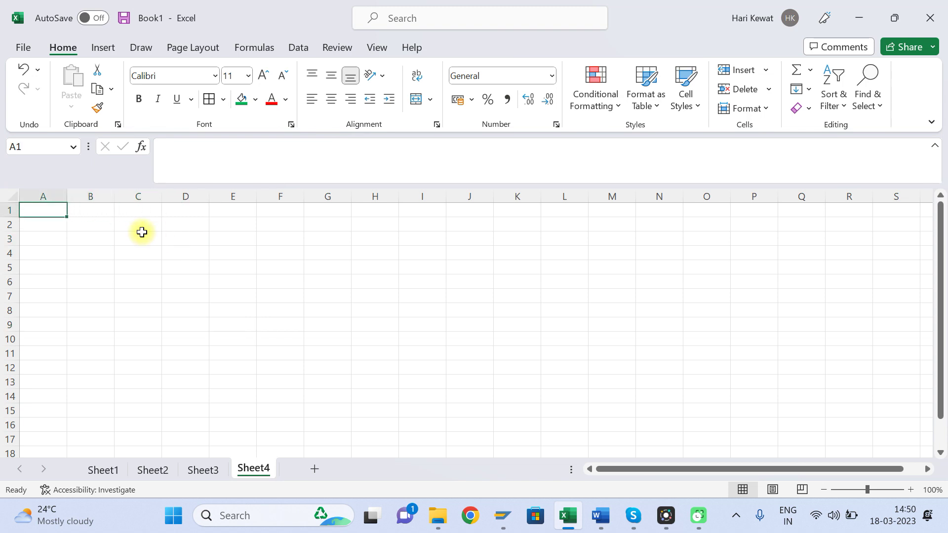
pyautogui.press('Right')
pyautogui.press('Down')
pyautogui.press('Down')
pyautogui.press('Down')
pyautogui.press('Right')
pyautogui.press('Up')
pyautogui.press('Up')
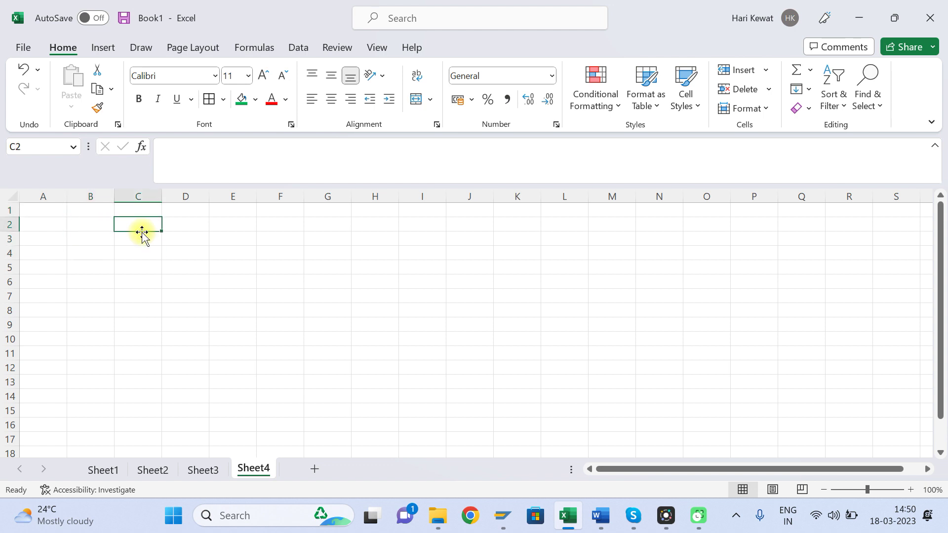
pyautogui.press('Left')
pyautogui.press('Right')
# Enter "Asset A/C Dr" in C3 and "To Vendor A/c" in C4, and fit column C to its text.
pyautogui.press('Down')
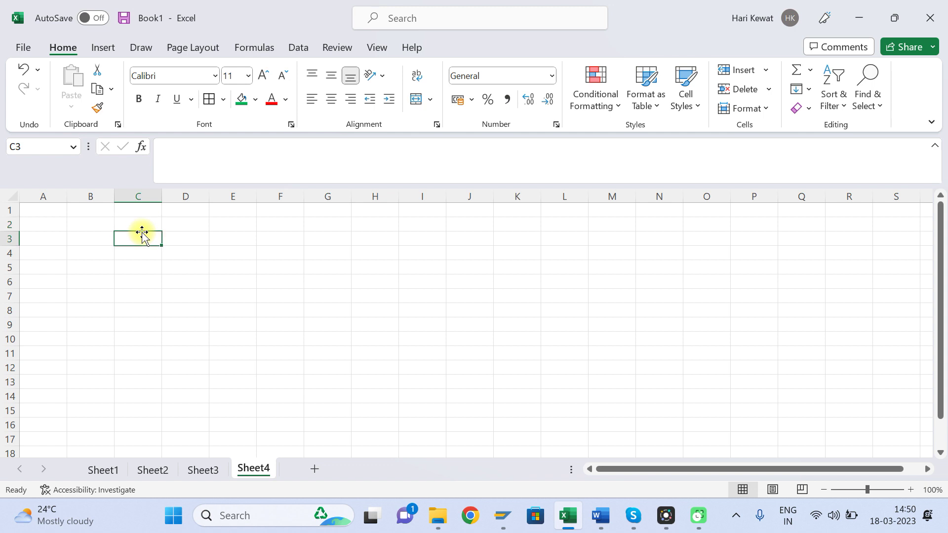
pyautogui.write('Ass')
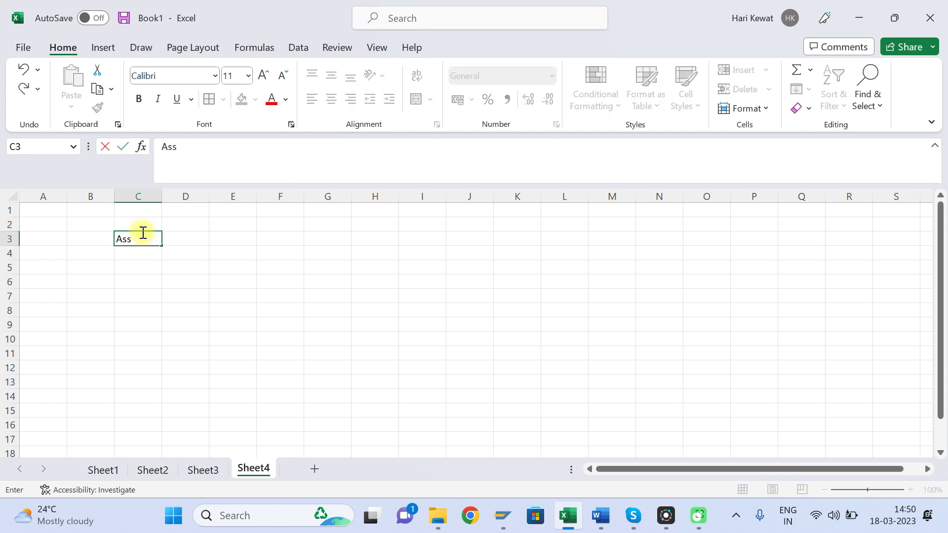
pyautogui.write('et A/C Dr')
pyautogui.press('Return')
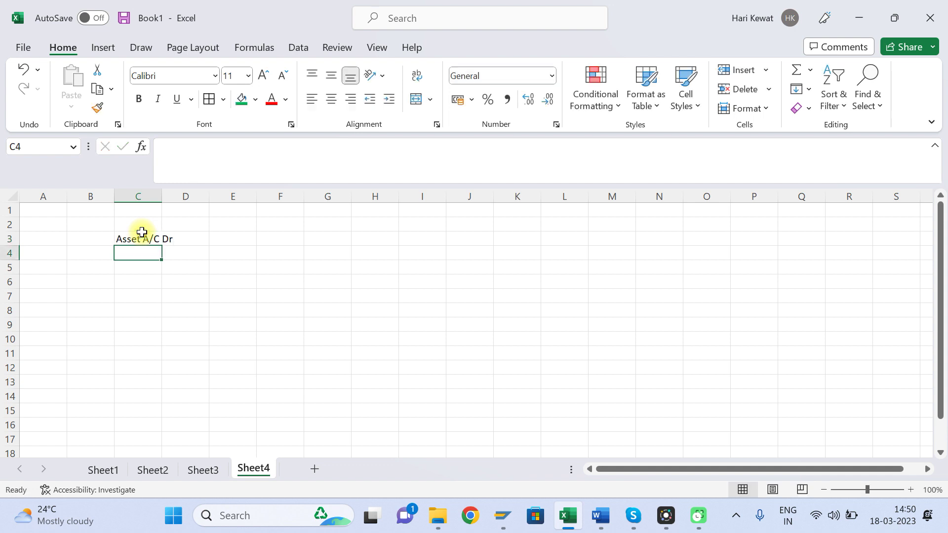
pyautogui.write('To')
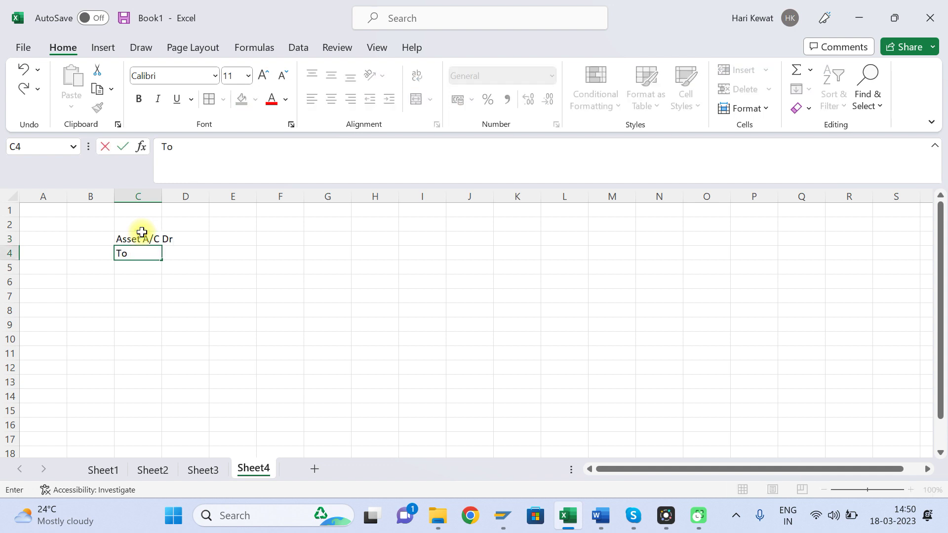
pyautogui.write(' Vendor A/c')
pyautogui.press('Return')
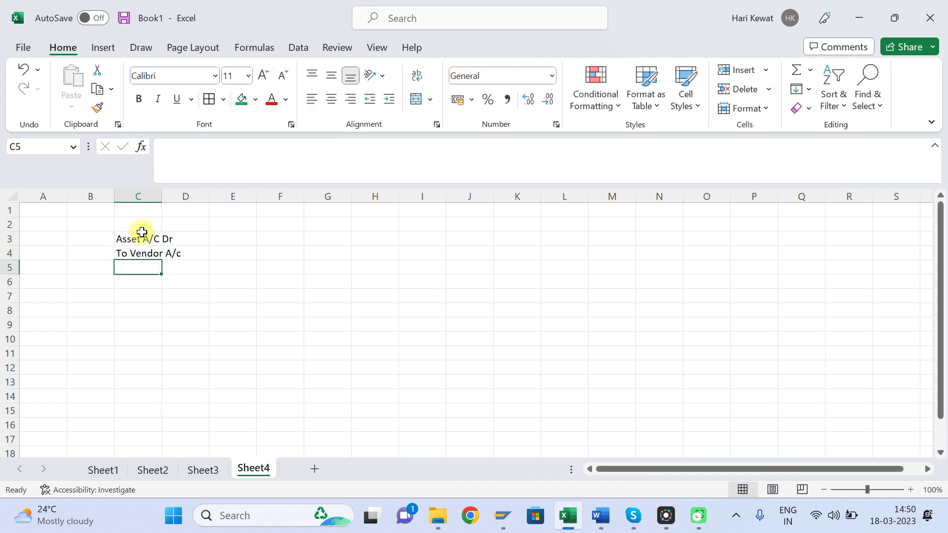
pyautogui.doubleClick(162, 195)
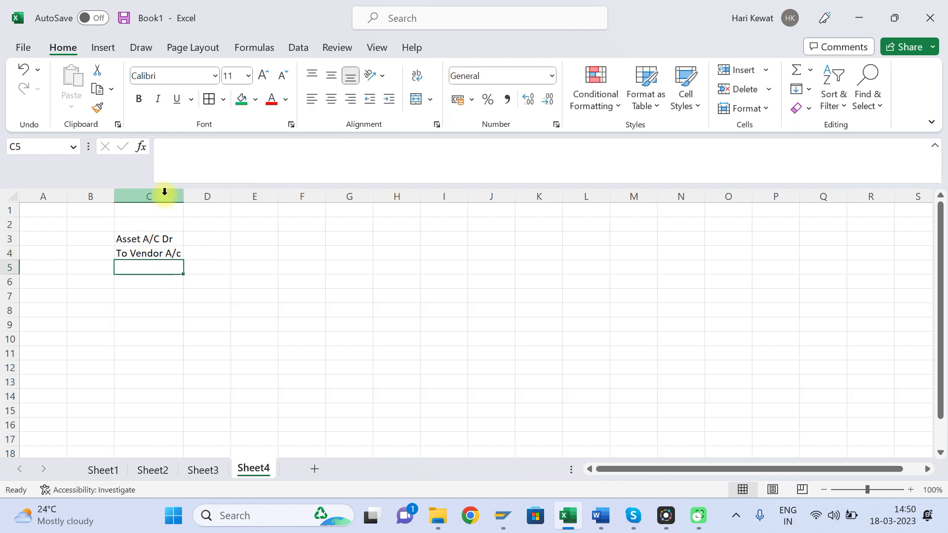
pyautogui.click(148, 243)
pyautogui.click(150, 255)
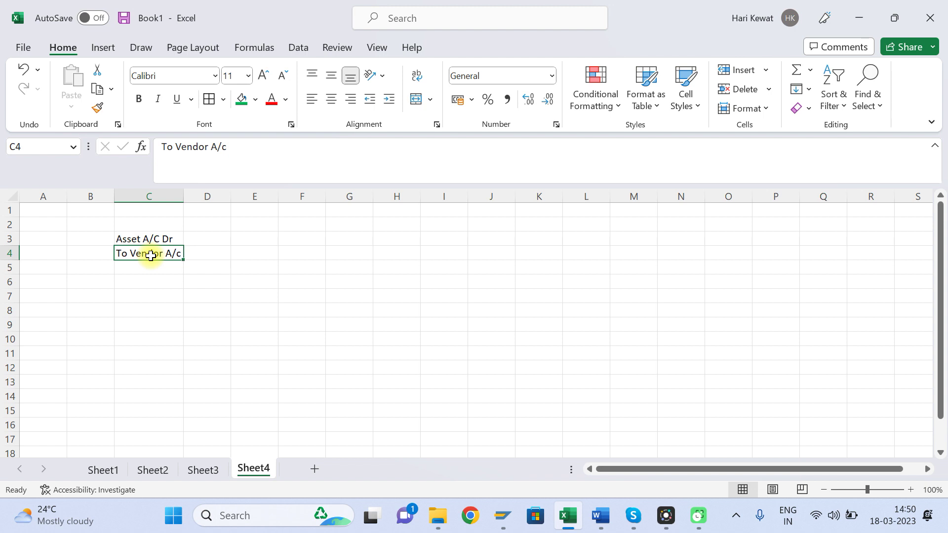
pyautogui.press('Up')
pyautogui.press('Down')
pyautogui.press('Down')
pyautogui.press('Down')
pyautogui.press('Up')
pyautogui.press('Up')
pyautogui.press('Right')
pyautogui.press('Left')
pyautogui.press('Right')
pyautogui.press('Right')
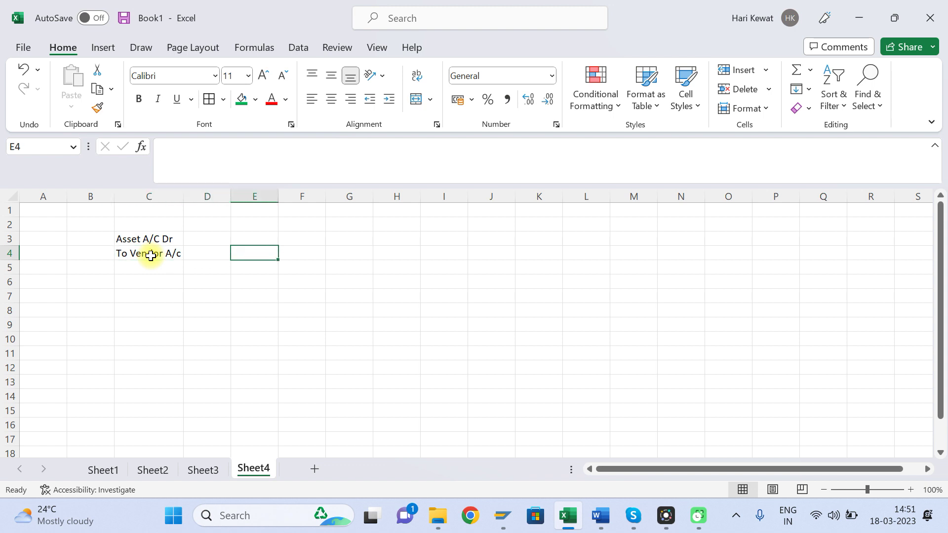
pyautogui.press('Left')
pyautogui.press('Left')
# Label the vendor line by entering "Operational View" in cell E4.
pyautogui.press('Right')
pyautogui.press('Right')
pyautogui.write('Opera')
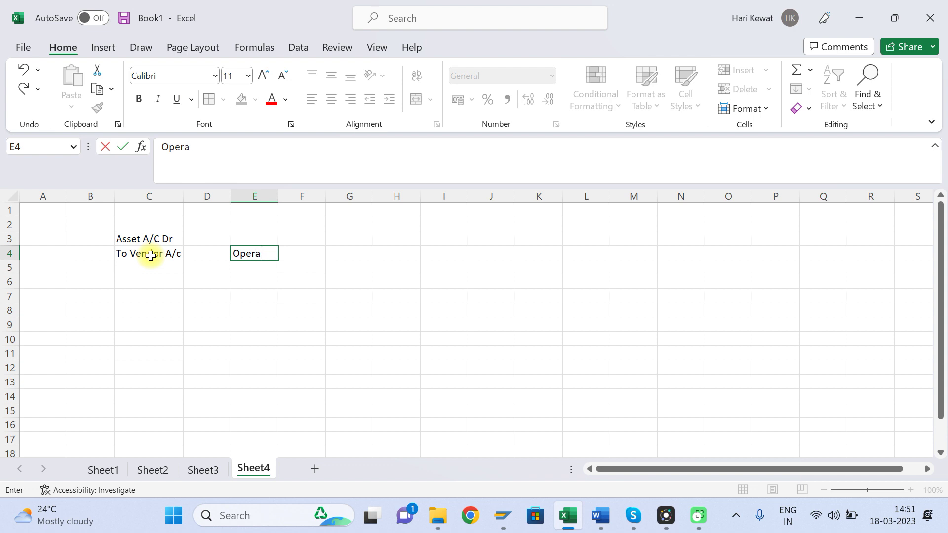
pyautogui.write('tional View')
pyautogui.press('Return')
# Label the asset line with "Valuation view" in H3 and fit column E's width to its text.
pyautogui.press('Up')
pyautogui.press('Up')
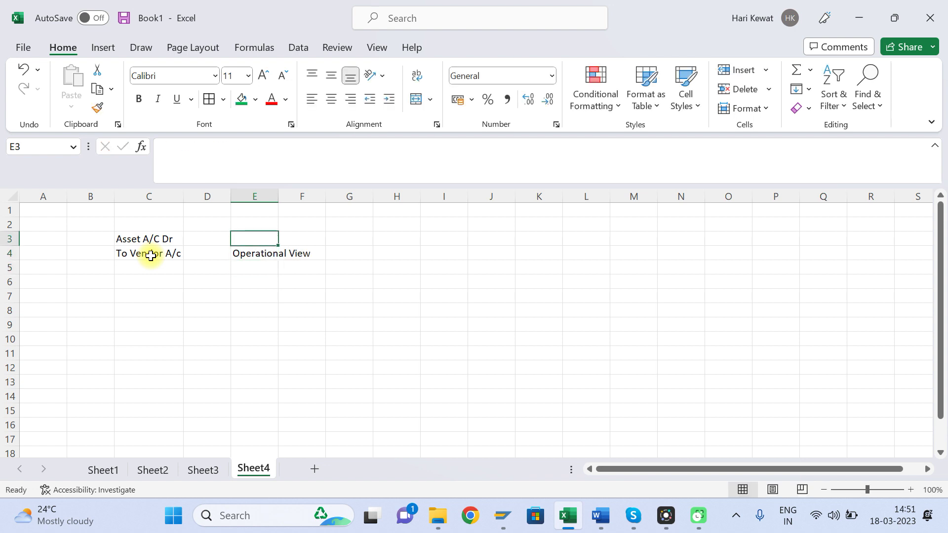
pyautogui.press('Left')
pyautogui.press('Left')
pyautogui.press('Right')
pyautogui.press('Right')
pyautogui.press('Right')
pyautogui.press('Right')
pyautogui.press('Right')
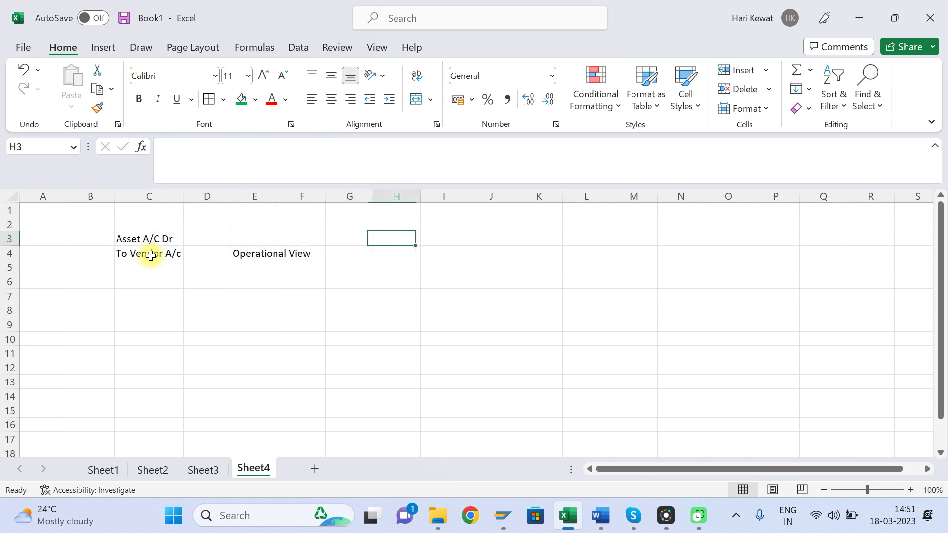
pyautogui.write('Val')
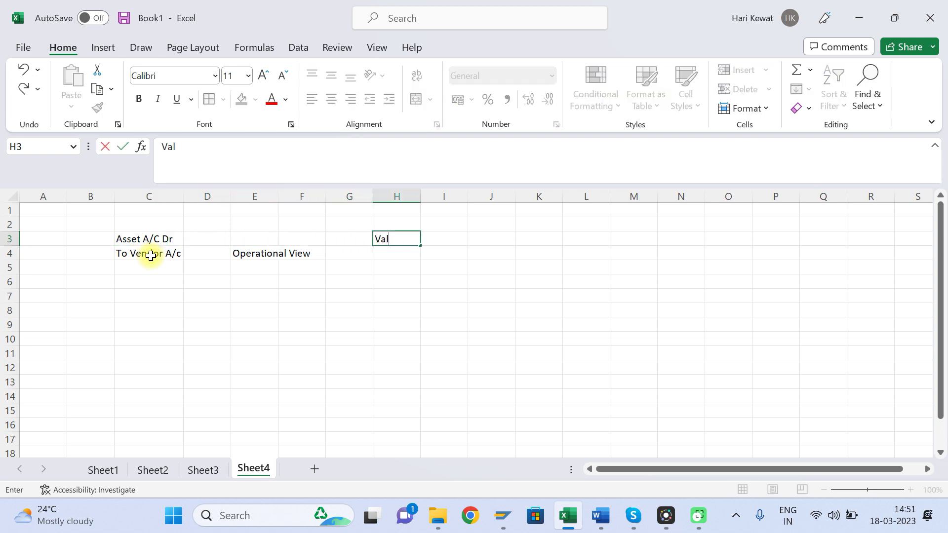
pyautogui.write('uation view')
pyautogui.press('Return')
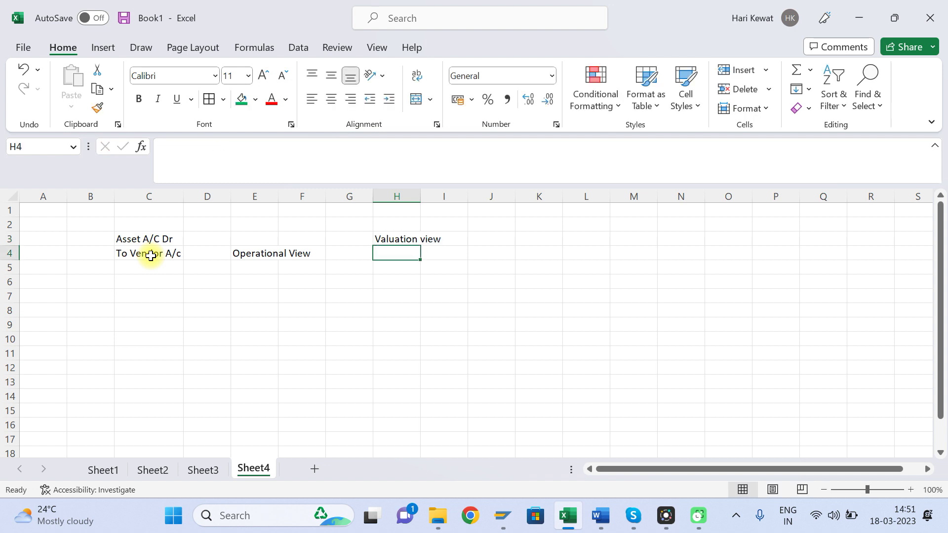
pyautogui.doubleClick(278, 200)
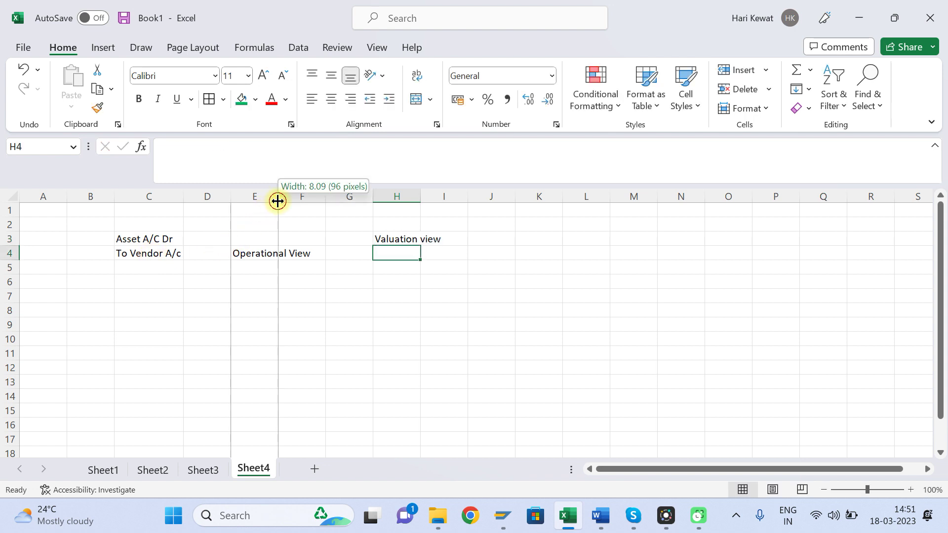
pyautogui.click(153, 254)
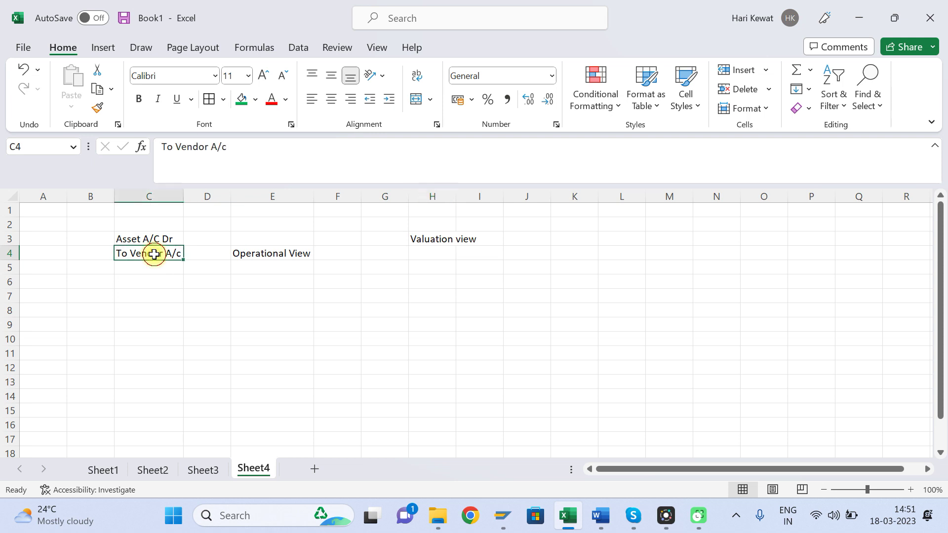
pyautogui.click(260, 254)
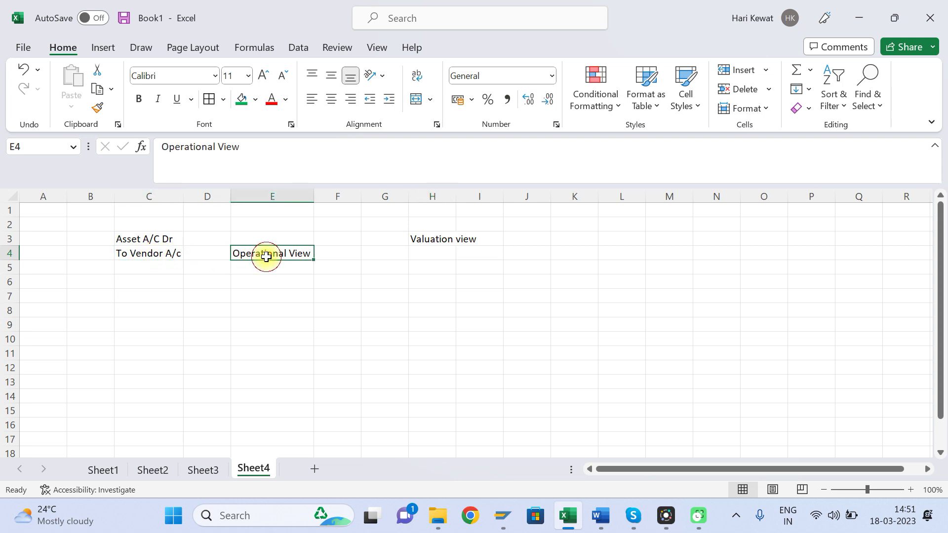
pyautogui.click(154, 240)
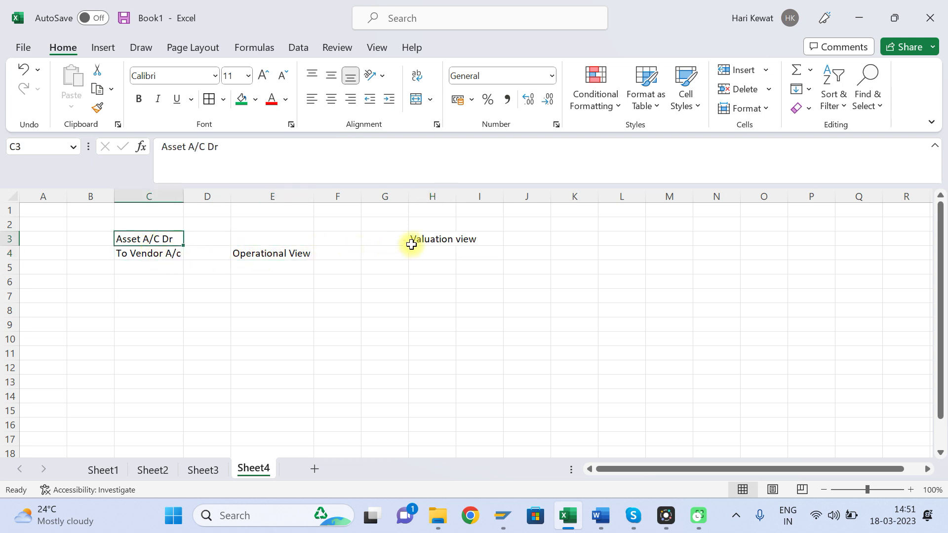
pyautogui.click(431, 239)
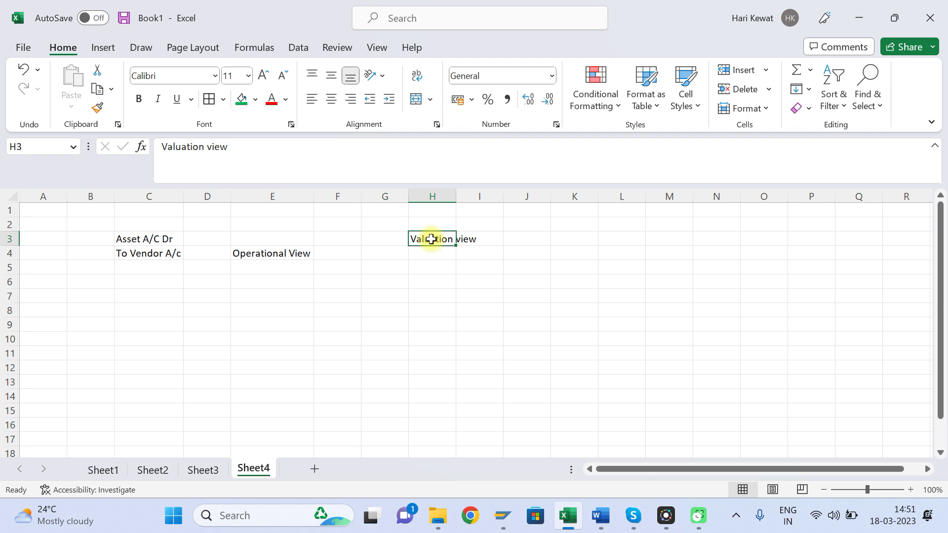
# Move the vendor line with its view label from C4:E4 down to row 12, starting at C12.
pyautogui.press('Down')
pyautogui.press('Left')
pyautogui.press('Left')
pyautogui.press('Left')
pyautogui.press('Left')
pyautogui.press('Left')
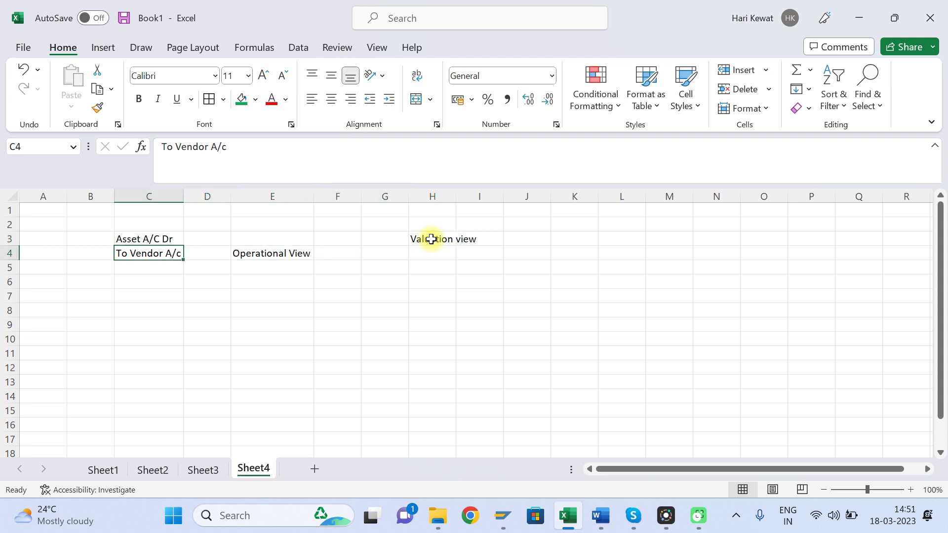
pyautogui.hotkey('shift', 'Right')
pyautogui.hotkey('shift', 'Right')
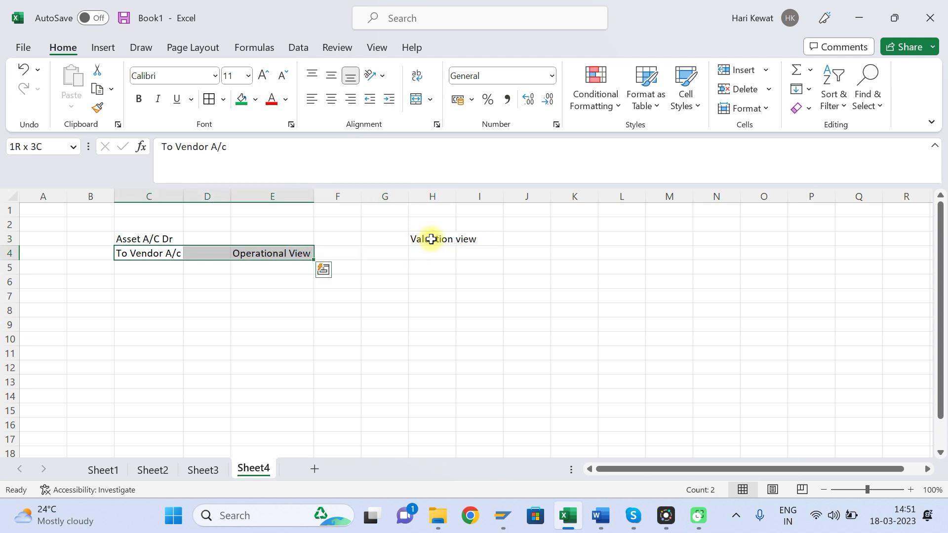
pyautogui.hotkey('ctrl', 'c')
pyautogui.press('Down')
pyautogui.press('Down')
pyautogui.press('Down')
pyautogui.press('Down')
pyautogui.press('Down')
pyautogui.press('Down')
pyautogui.press('Down')
pyautogui.press('Down')
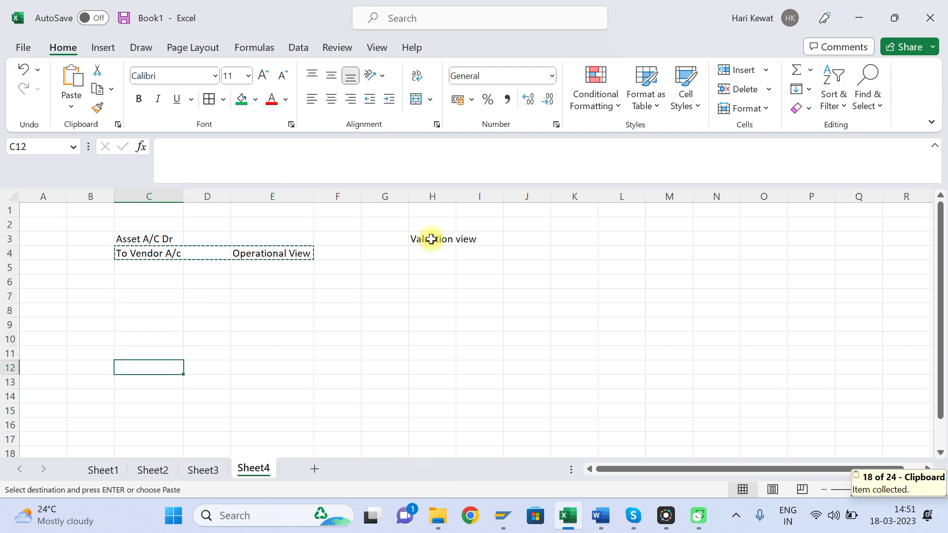
pyautogui.press('Return')
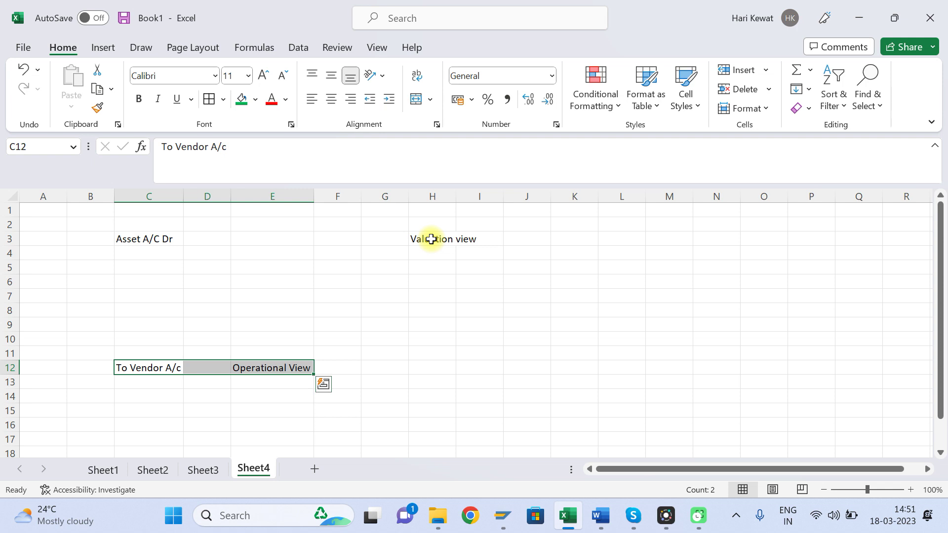
pyautogui.click(146, 368)
pyautogui.click(146, 240)
pyautogui.click(143, 252)
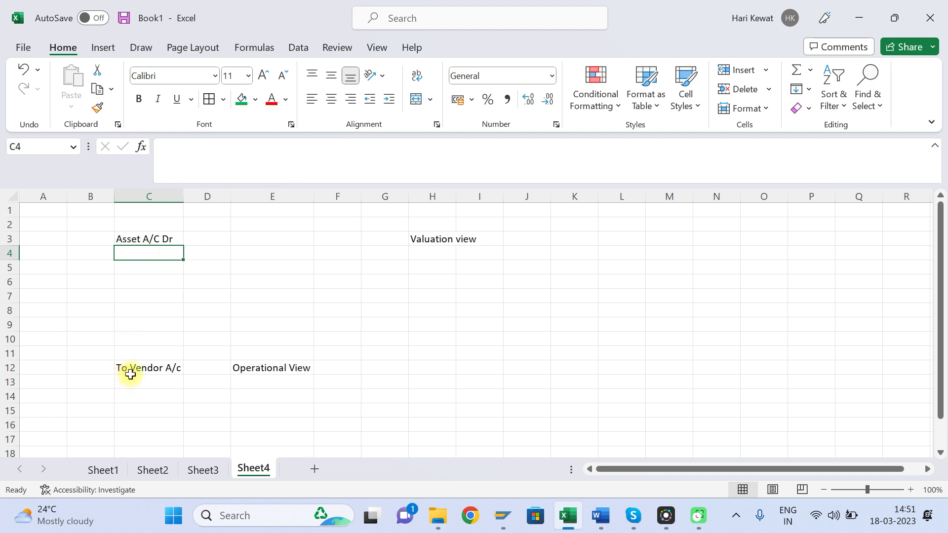
# Enter "Technical Clearing GL Dr" in C11 above the vendor line and fit column C to its text.
pyautogui.click(143, 352)
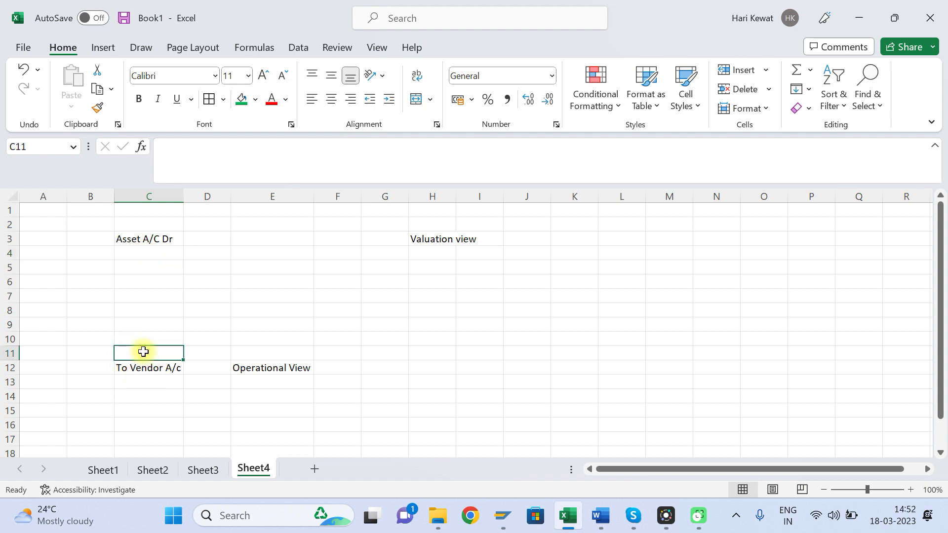
pyautogui.write('Technical Clearing GL Dr')
pyautogui.press('Tab')
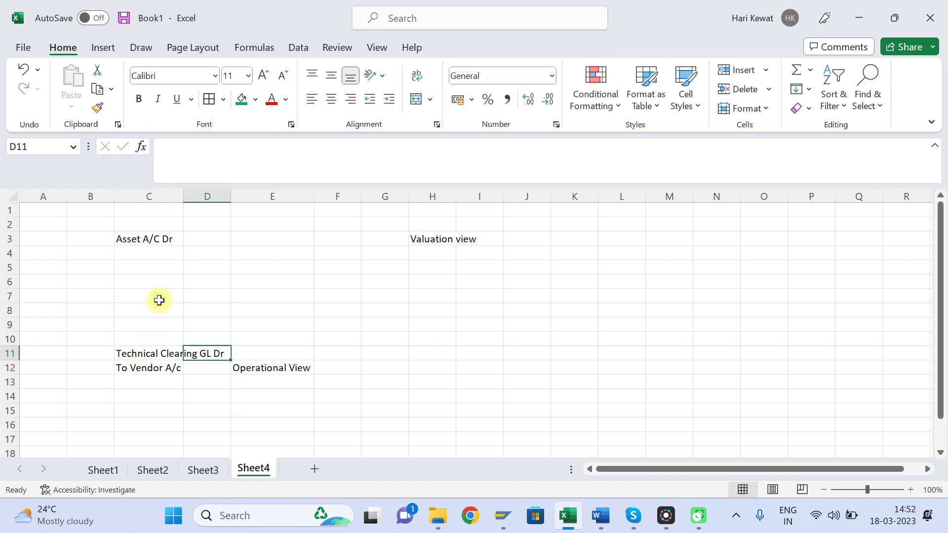
pyautogui.doubleClick(183, 197)
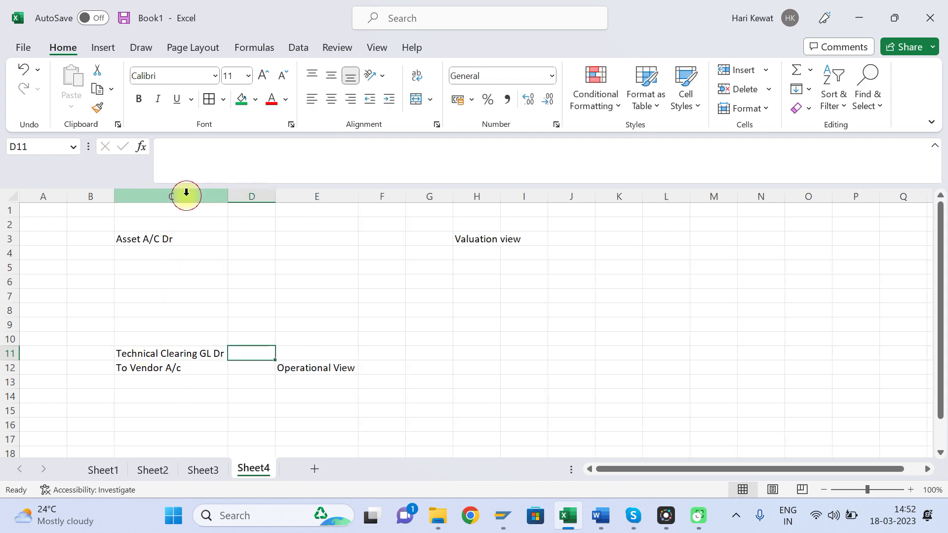
# Enter "To Technical Clearing GL" in C4 as the credit line under the asset entry.
pyautogui.click(148, 250)
pyautogui.write('To Technical Clearing GL')
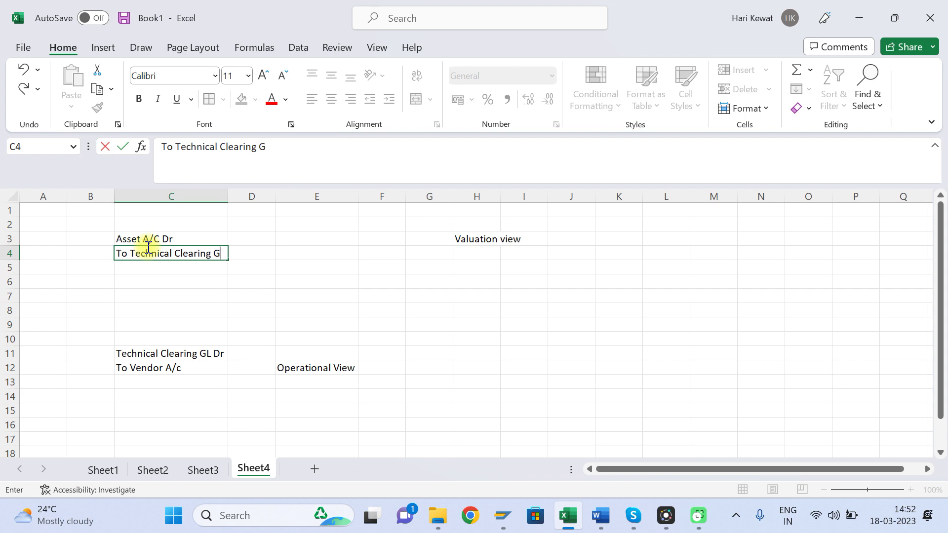
pyautogui.press('Return')
pyautogui.click(148, 250)
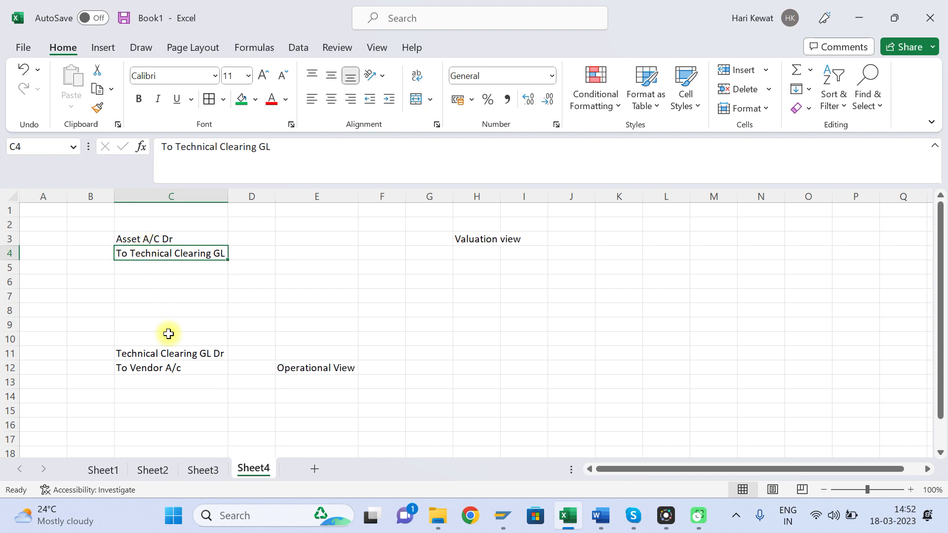
pyautogui.click(167, 348)
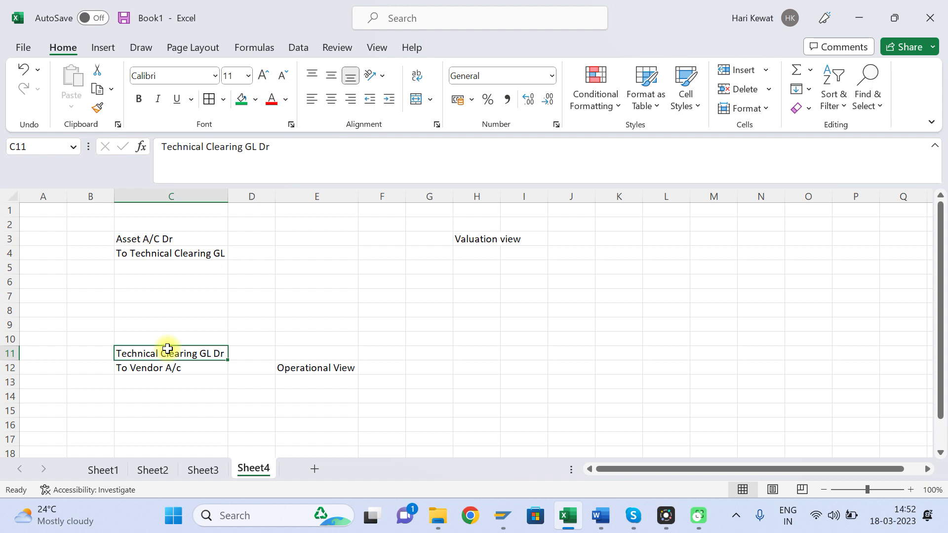
pyautogui.click(310, 363)
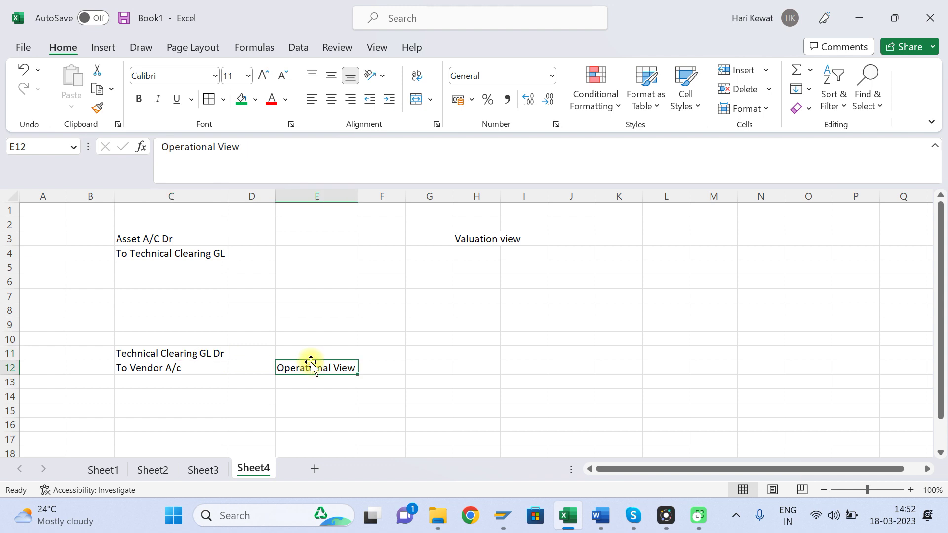
pyautogui.click(484, 240)
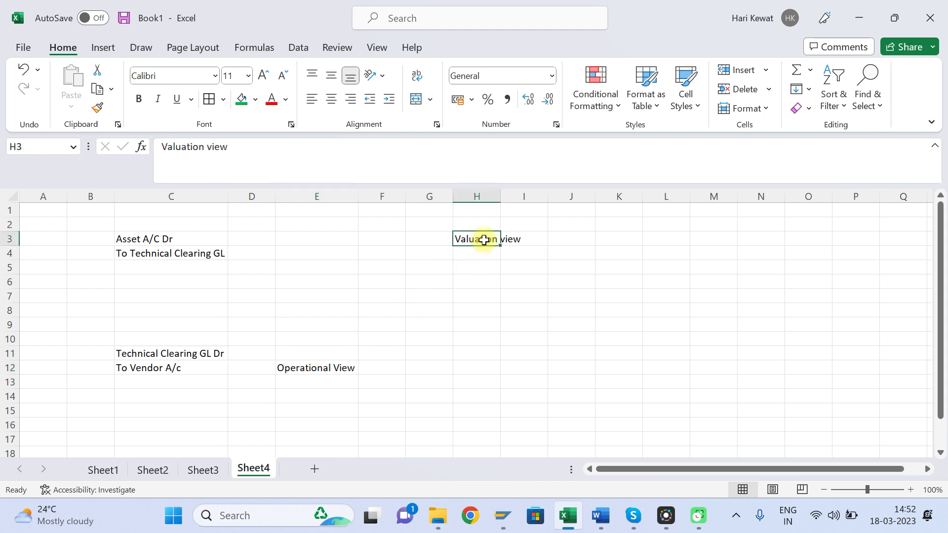
pyautogui.click(169, 239)
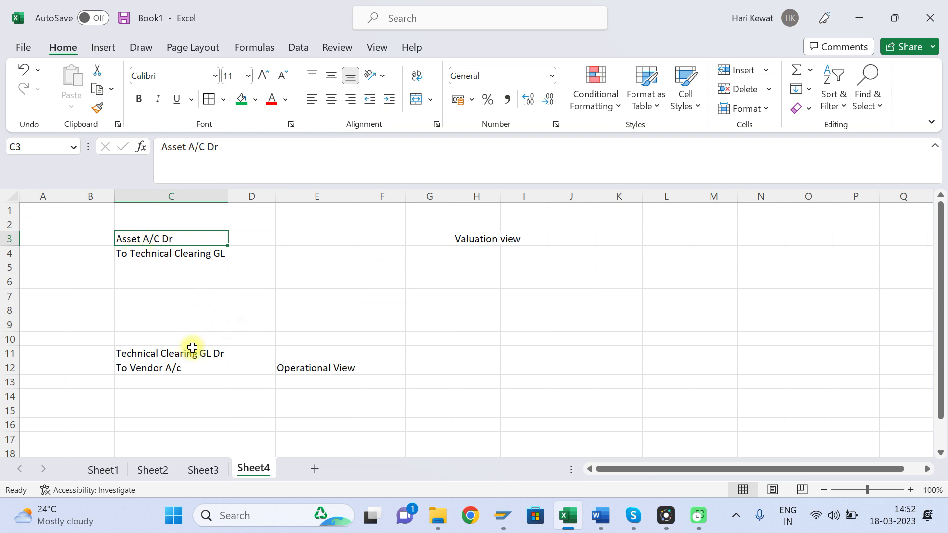
# Review the technical clearing and vendor lines with their view label, and the asset entry lines in C3:C4.
pyautogui.click(316, 367)
pyautogui.click(180, 369)
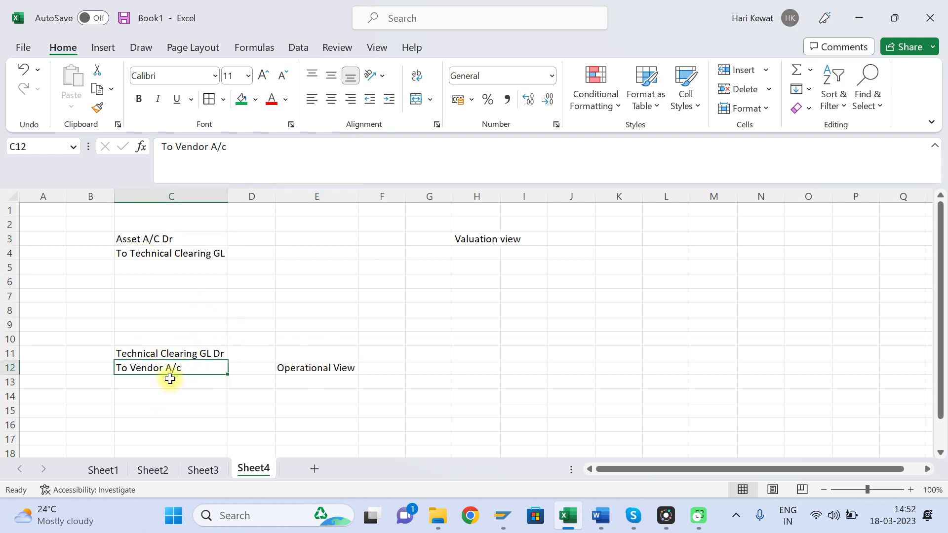
pyautogui.press('Up')
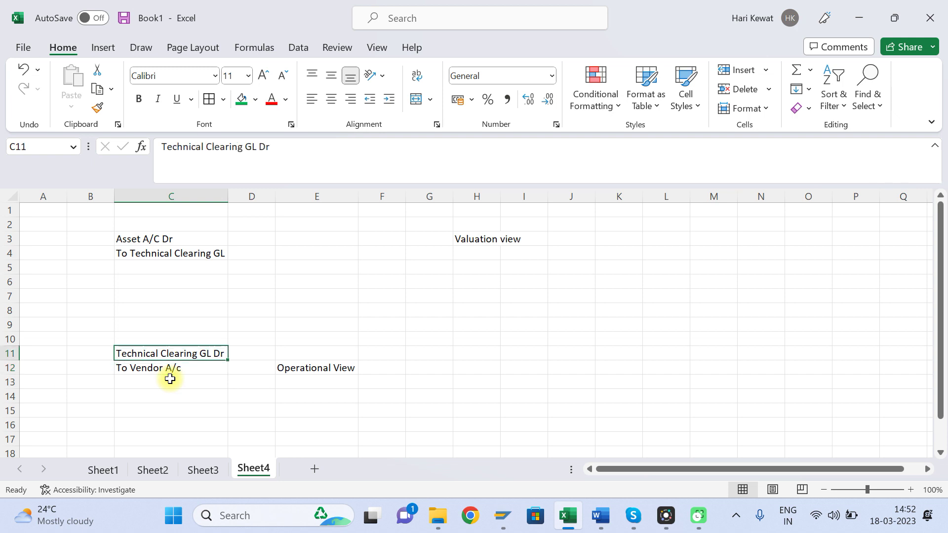
pyautogui.hotkey('shift', 'Down')
pyautogui.press('Right')
pyautogui.press('Right')
pyautogui.press('Down')
pyautogui.press('Up')
pyautogui.press('Down')
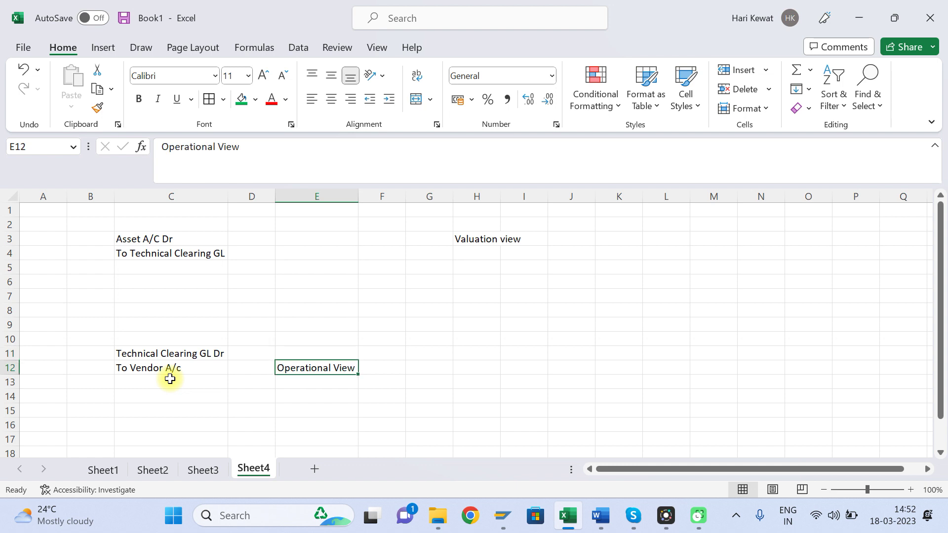
pyautogui.click(158, 237)
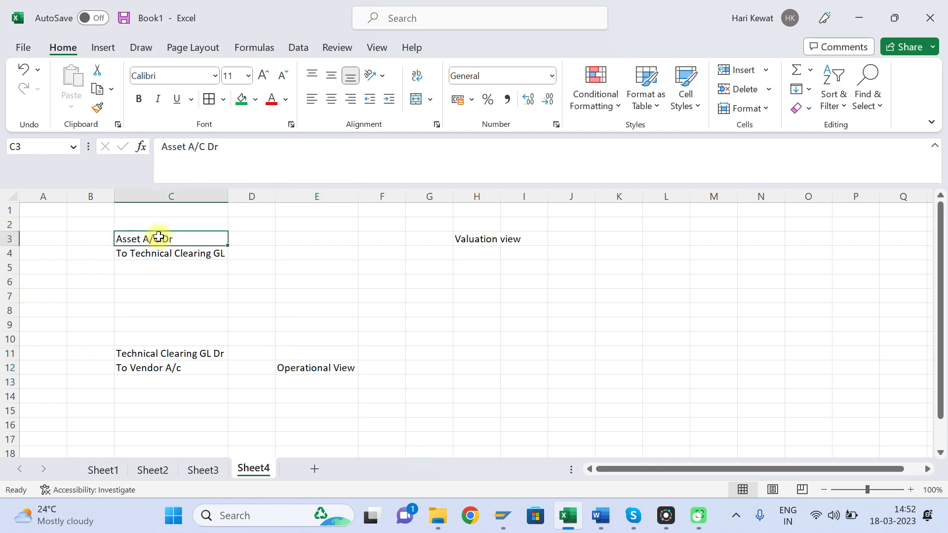
pyautogui.hotkey('shift', 'Down')
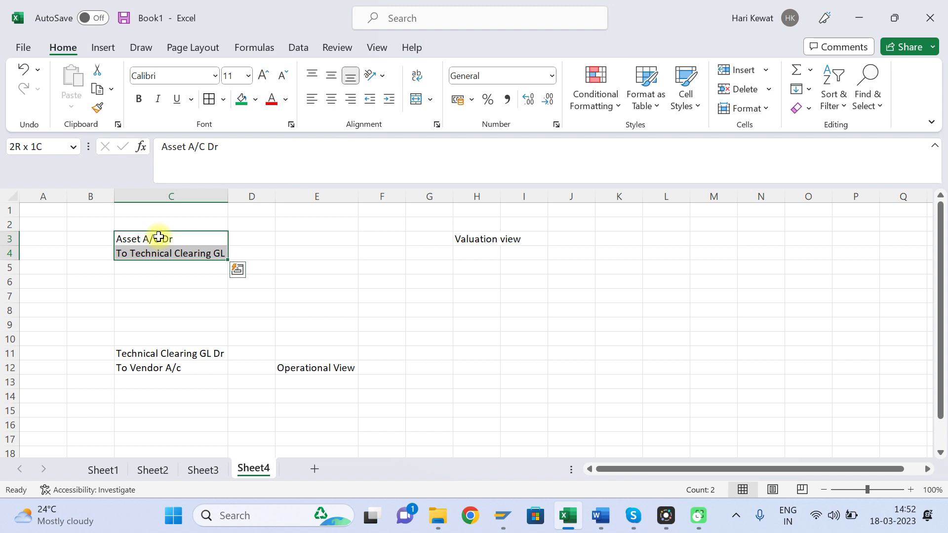
# Enter the code KR in B12 beside the vendor line and AA in B3 beside the asset line.
pyautogui.click(170, 367)
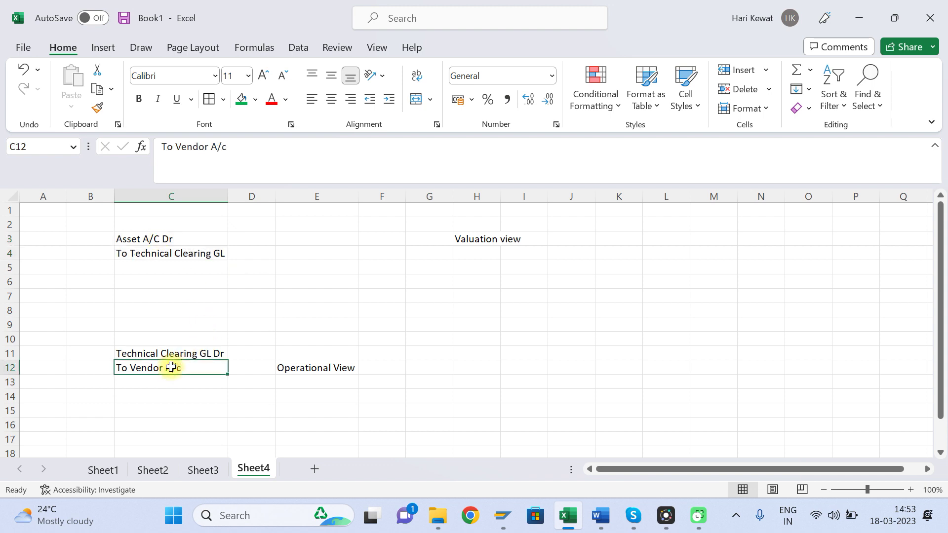
pyautogui.press('Left')
pyautogui.write('KR')
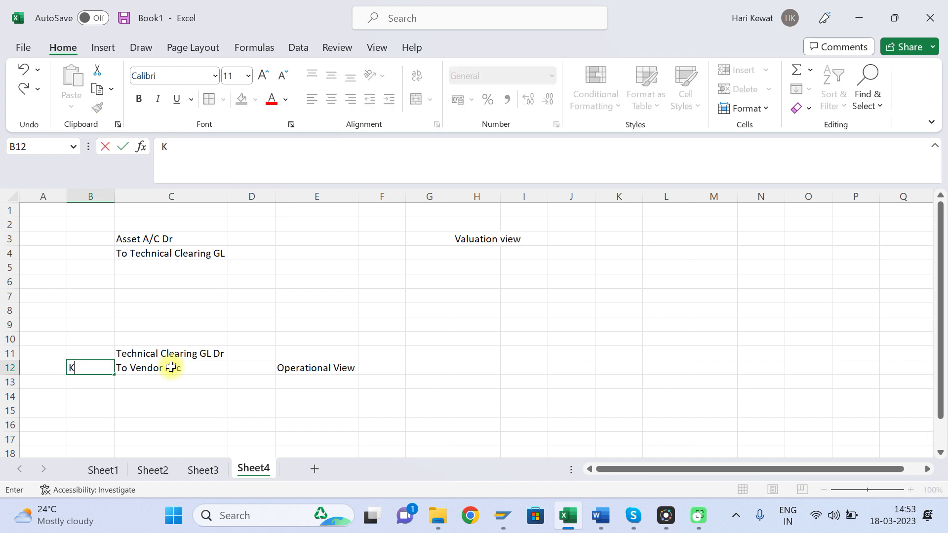
pyautogui.click(170, 367)
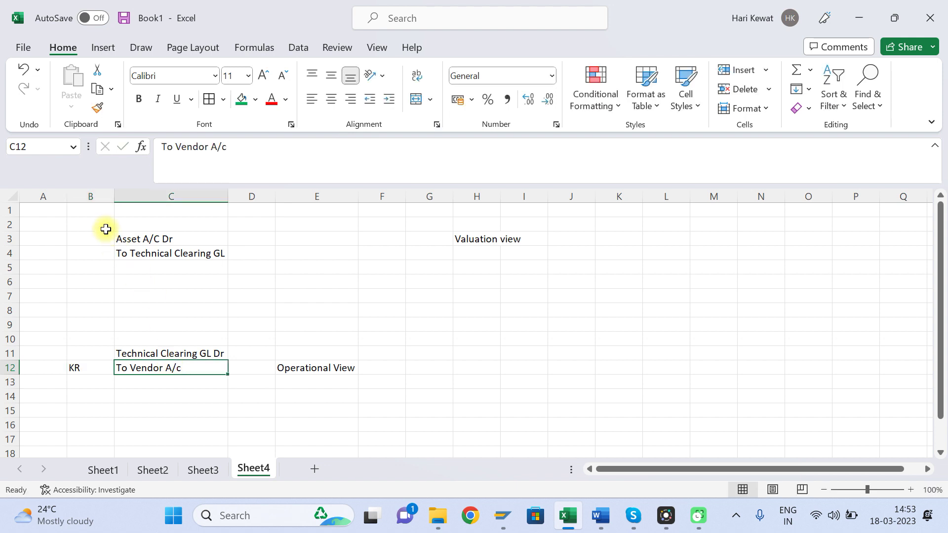
pyautogui.click(89, 243)
pyautogui.write('AA')
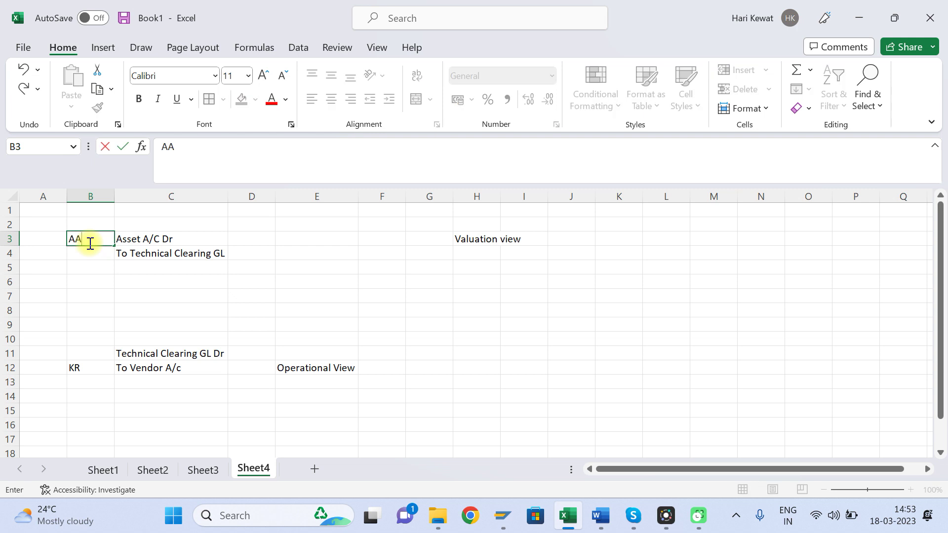
pyautogui.press('Tab')
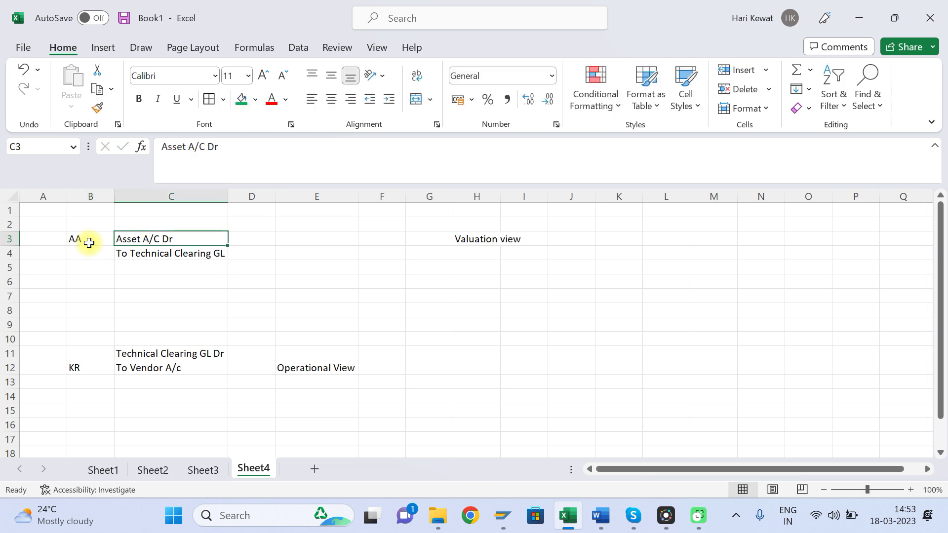
# Enter "Ledger Independent/Accounting Principle Independent" in H11 and fit column H's width to its text.
pyautogui.click(303, 366)
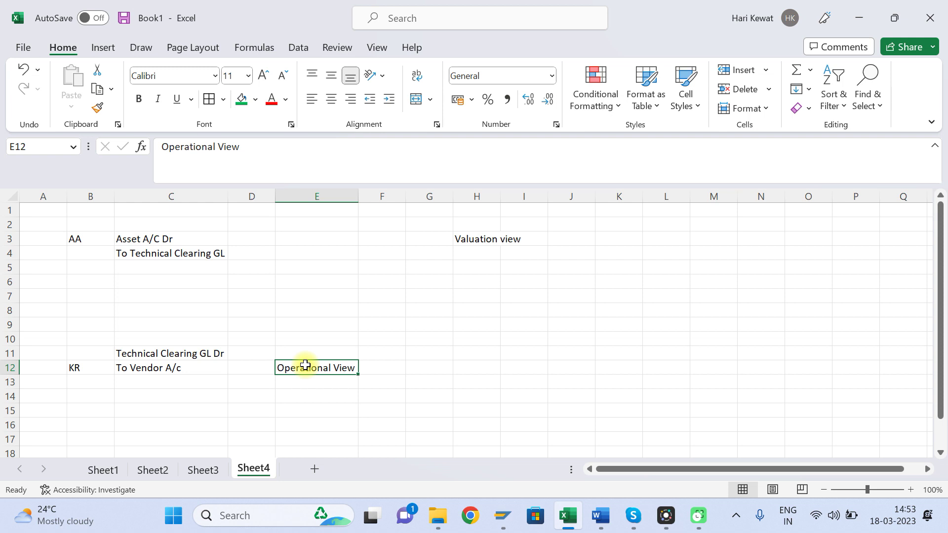
pyautogui.press('Tab')
pyautogui.press('Tab')
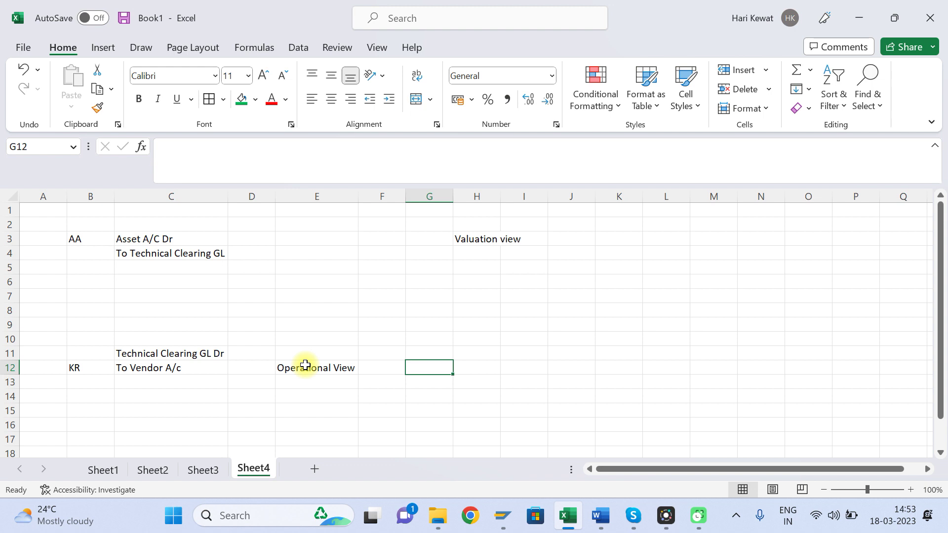
pyautogui.press('Right')
pyautogui.press('Up')
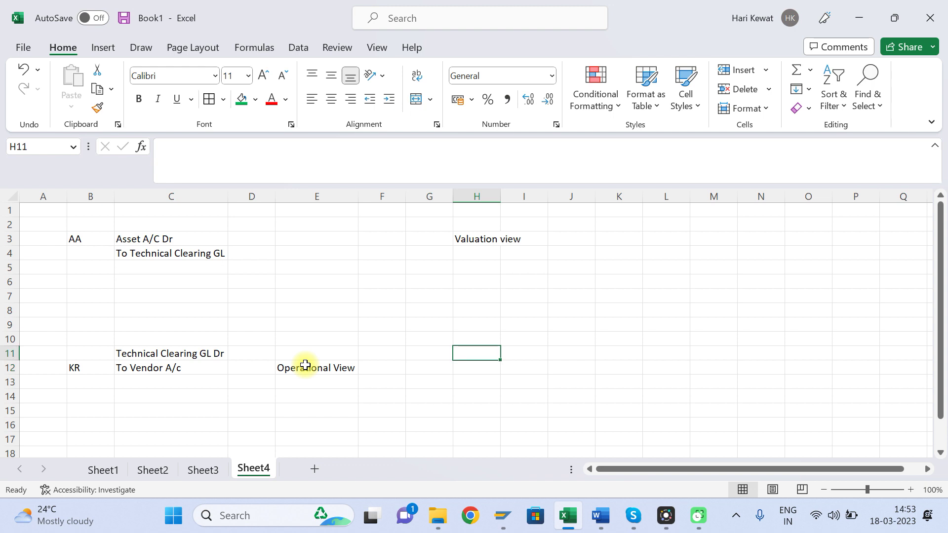
pyautogui.write('Le')
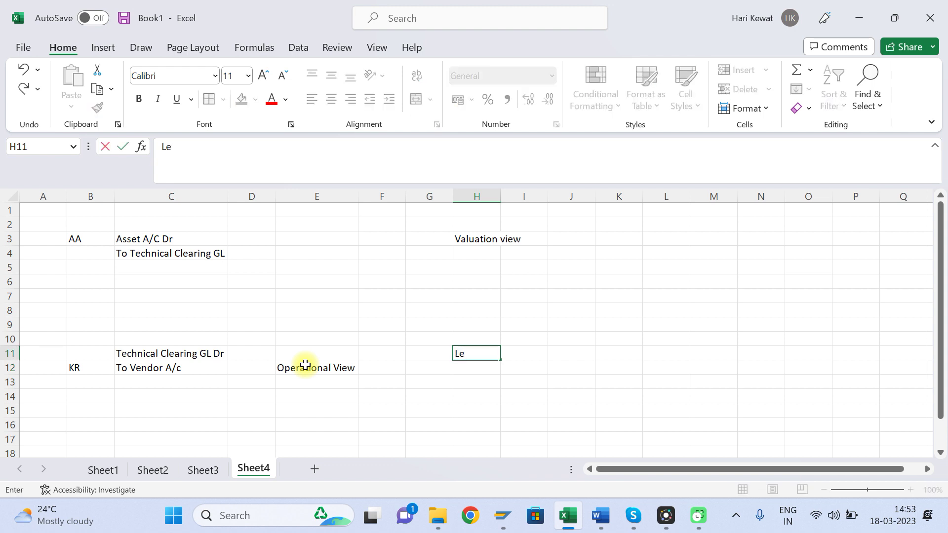
pyautogui.write('dger Independent/')
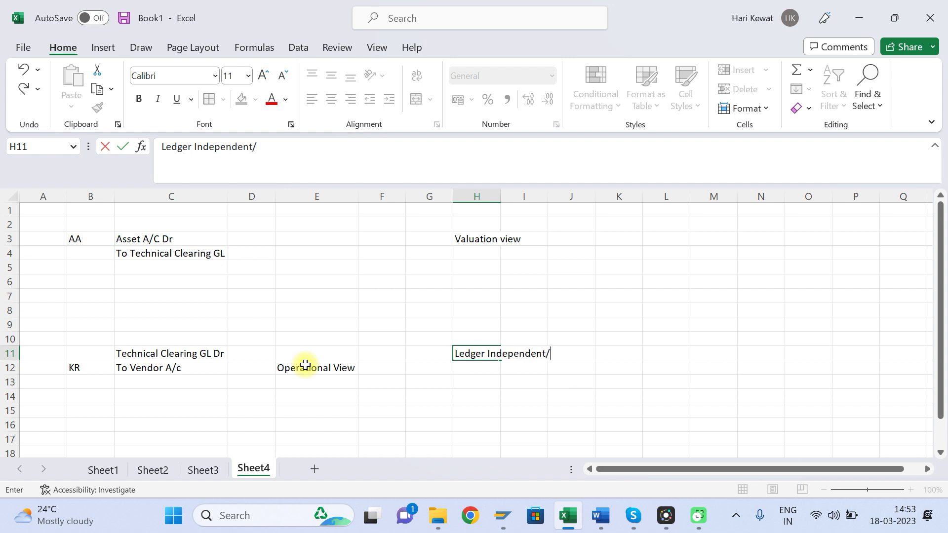
pyautogui.write('Accounting Pr')
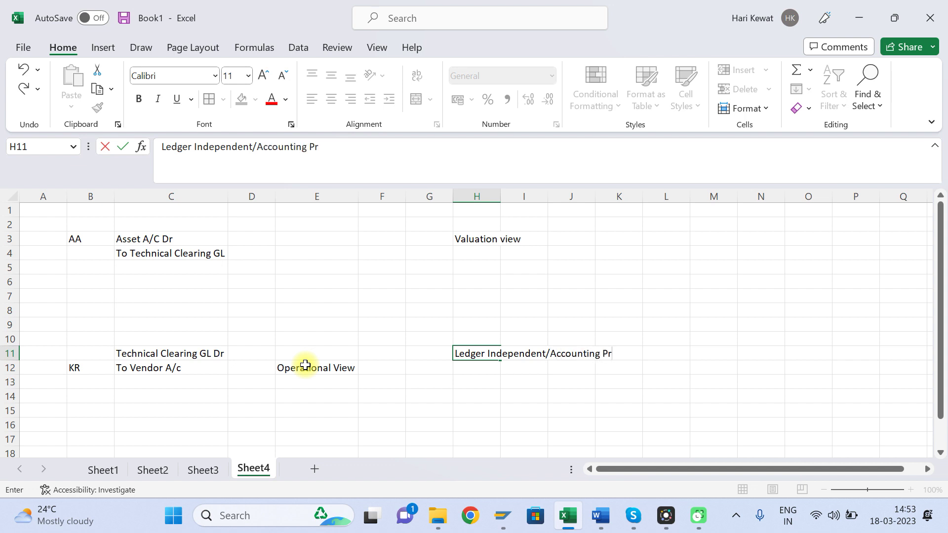
pyautogui.write('inciple Ind')
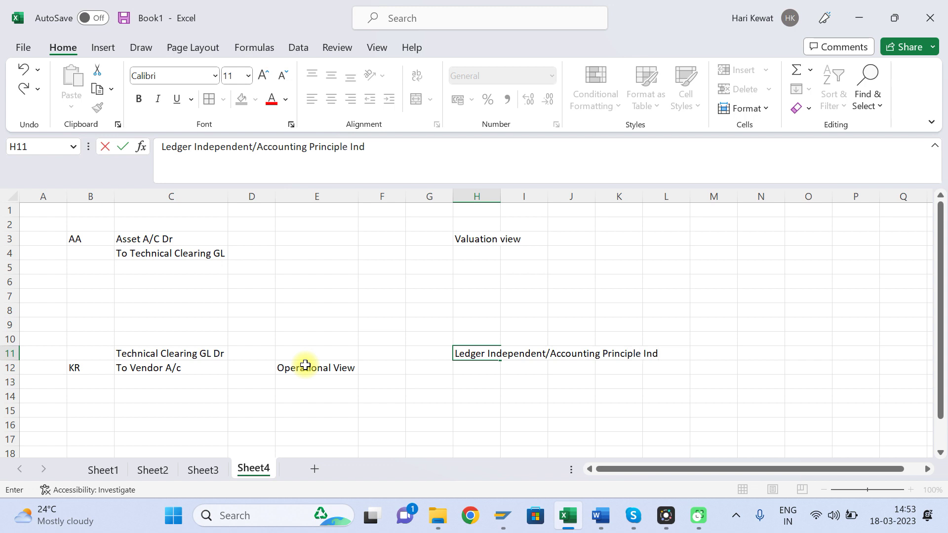
pyautogui.write('ependent')
pyautogui.press('Return')
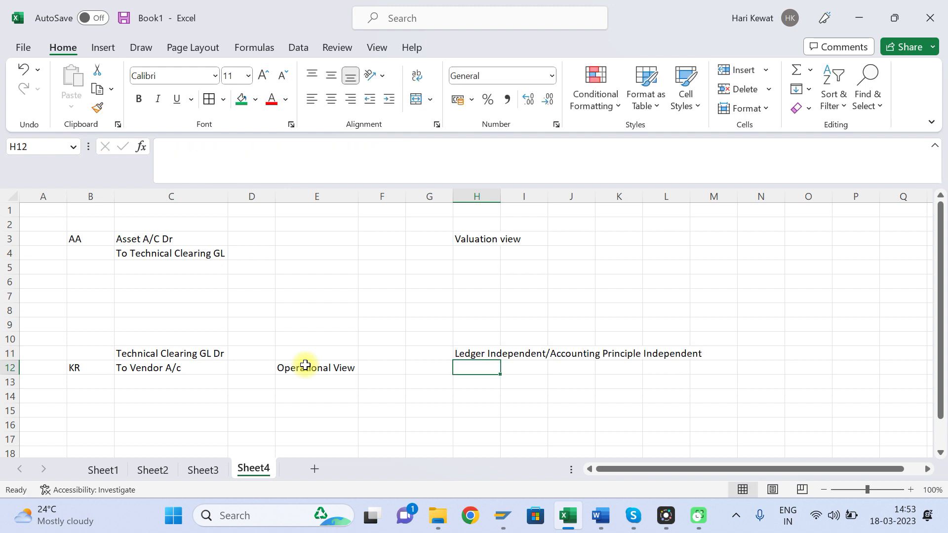
pyautogui.doubleClick(500, 195)
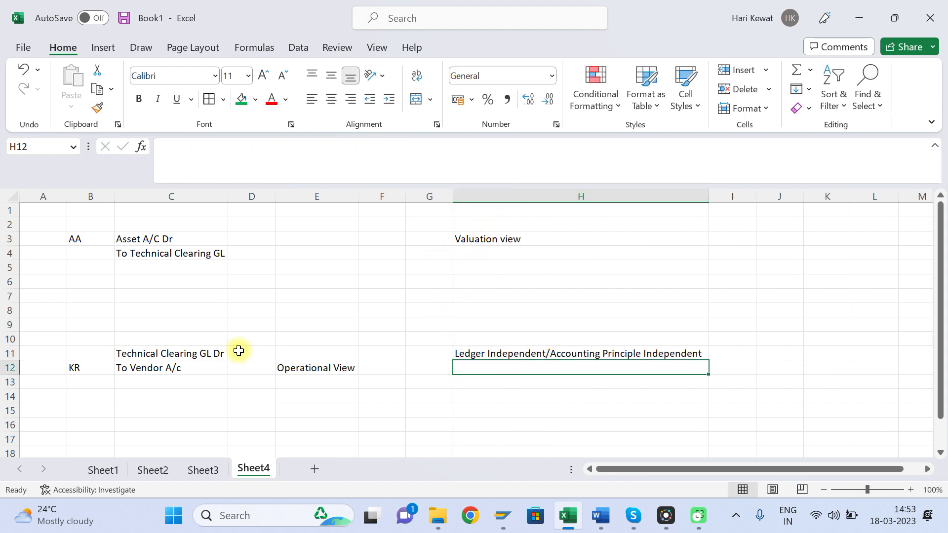
pyautogui.click(143, 355)
pyautogui.hotkey('shift', 'Down')
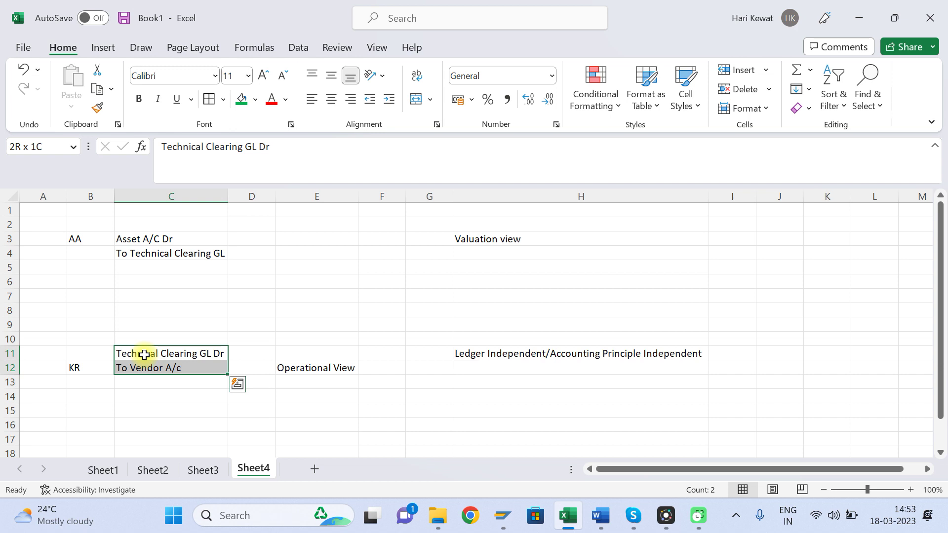
pyautogui.click(155, 239)
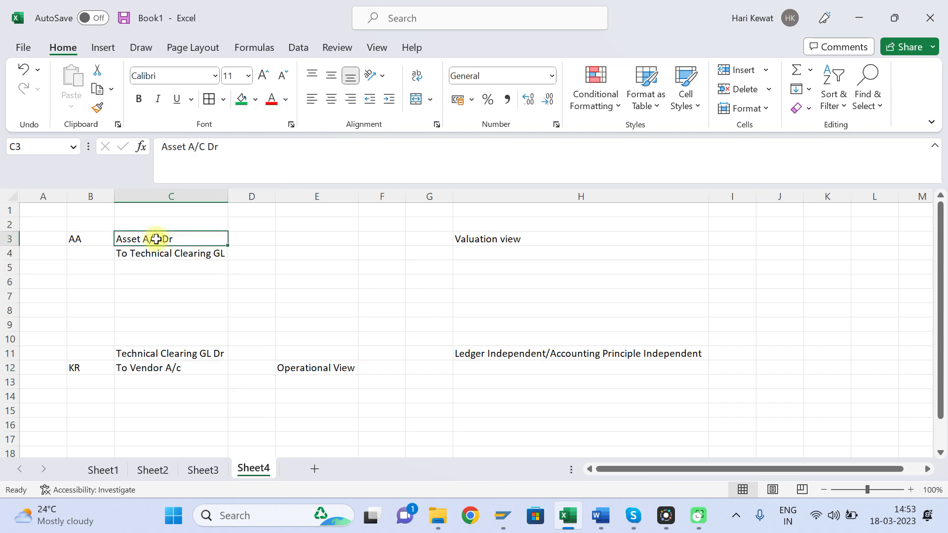
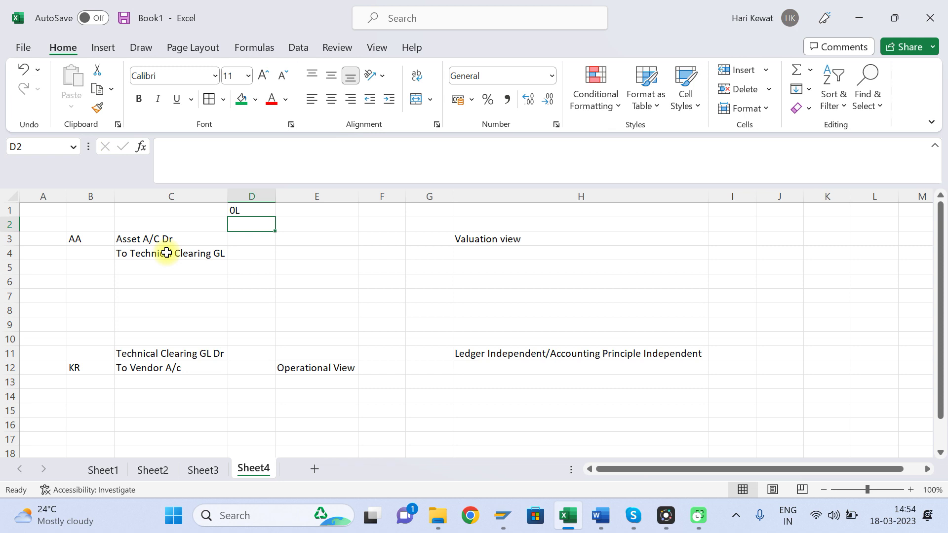
# Copy the valuation view block A1:H4 and paste it below the vendor entry, starting at B16.
pyautogui.click(196, 237)
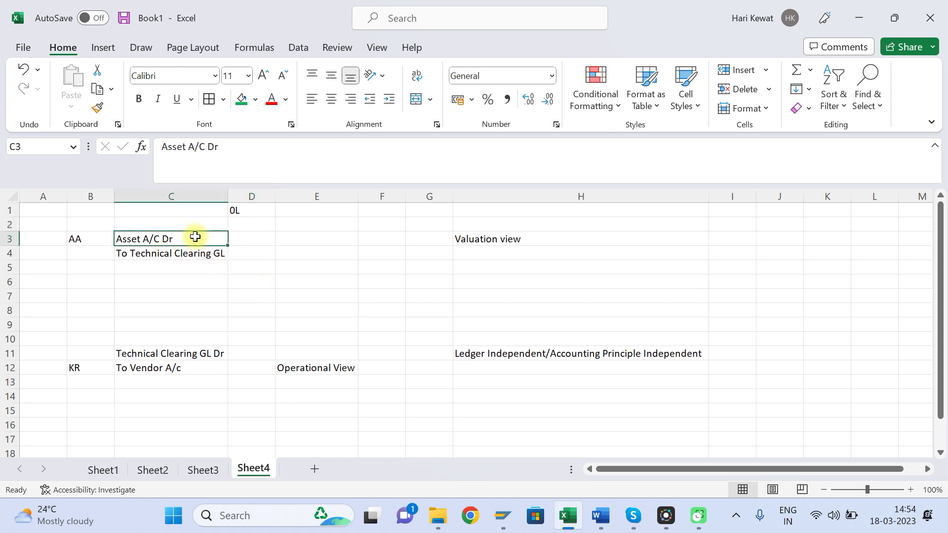
pyautogui.press('Right')
pyautogui.press('Left')
pyautogui.press('Up')
pyautogui.press('Up')
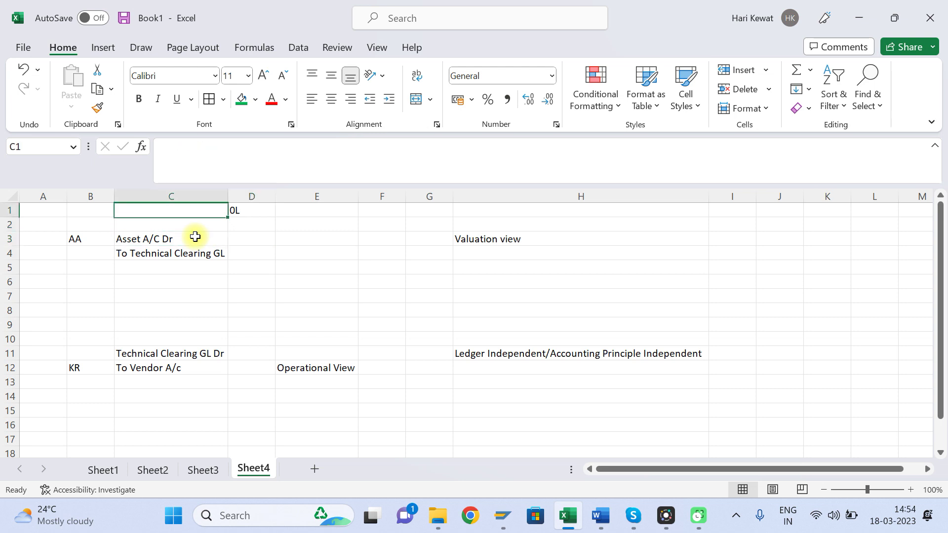
pyautogui.press('Left')
pyautogui.press('Left')
pyautogui.hotkey('shift', 'Right')
pyautogui.hotkey('shift', 'Right')
pyautogui.hotkey('shift', 'Right')
pyautogui.hotkey('shift', 'Right')
pyautogui.hotkey('shift', 'Right')
pyautogui.hotkey('shift', 'Right')
pyautogui.hotkey('shift', 'Right')
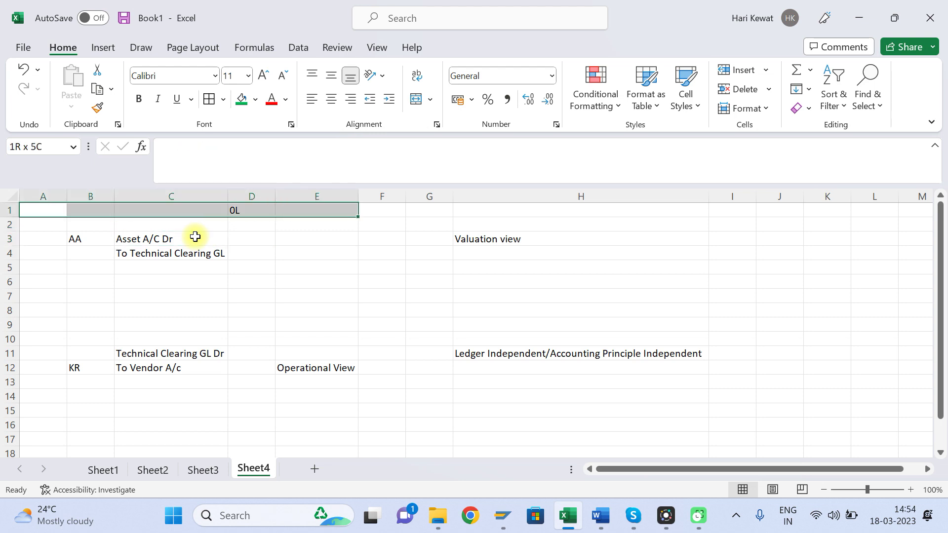
pyautogui.hotkey('shift', 'Down')
pyautogui.hotkey('shift', 'Down')
pyautogui.hotkey('shift', 'Down')
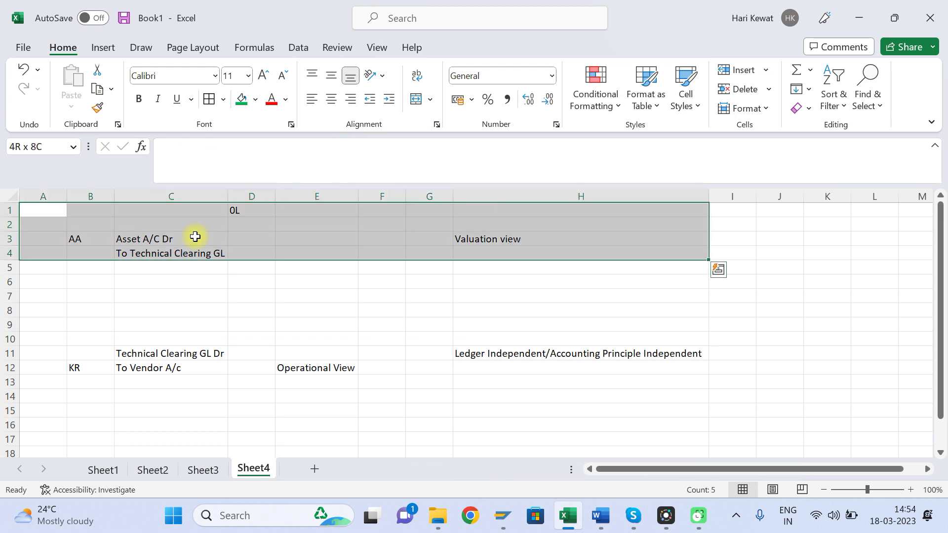
pyautogui.hotkey('ctrl', 'c')
pyautogui.press('Down')
pyautogui.press('Down')
pyautogui.press('Down')
pyautogui.press('Down')
pyautogui.press('Down')
pyautogui.press('Down')
pyautogui.press('Down')
pyautogui.press('Down')
pyautogui.press('Down')
pyautogui.press('Down')
pyautogui.press('Down')
pyautogui.press('Down')
pyautogui.press('Down')
pyautogui.press('Down')
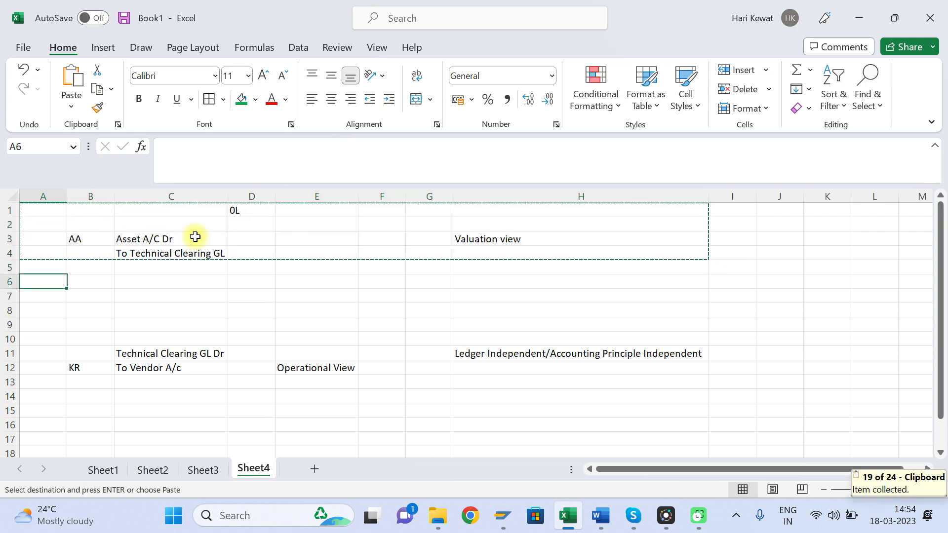
pyautogui.press('Down')
pyautogui.press('Down')
pyautogui.press('Up')
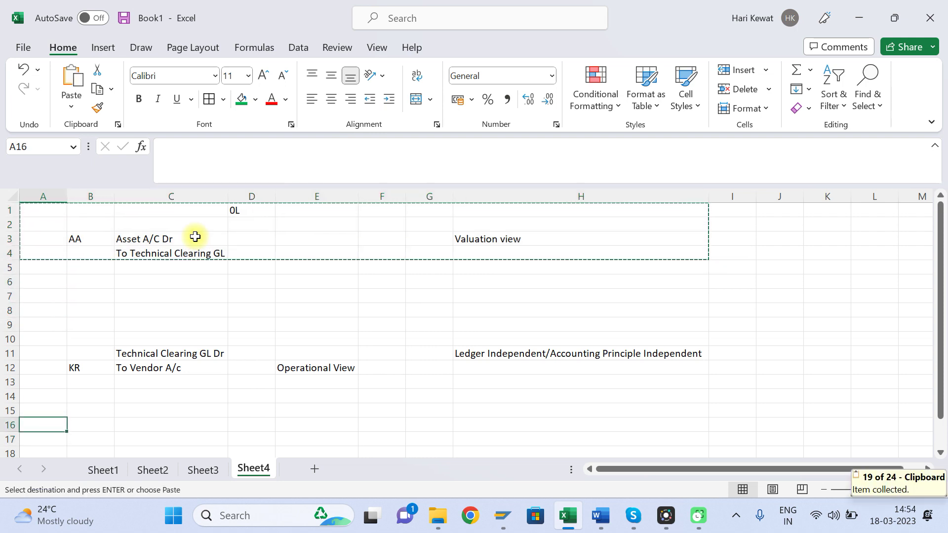
pyautogui.press('Right')
pyautogui.hotkey('ctrl', 'v')
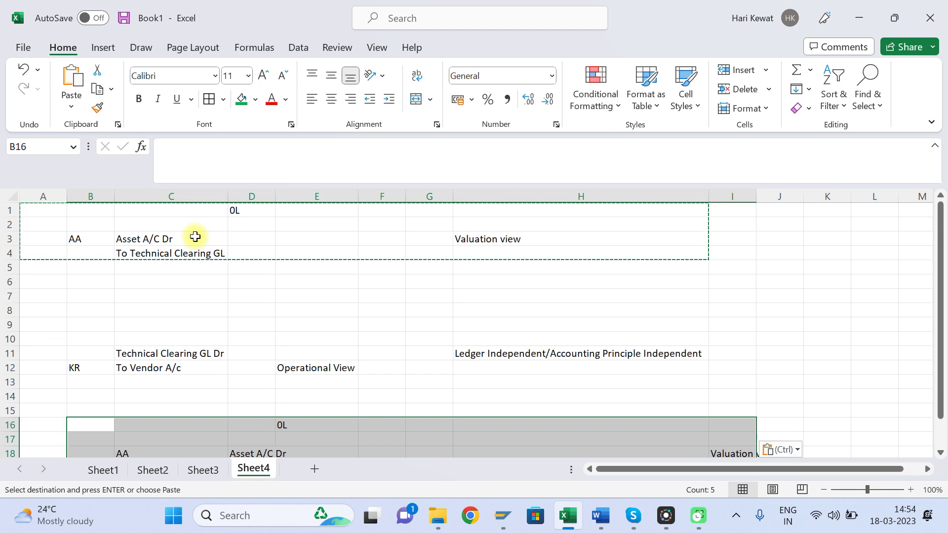
pyautogui.press('Escape')
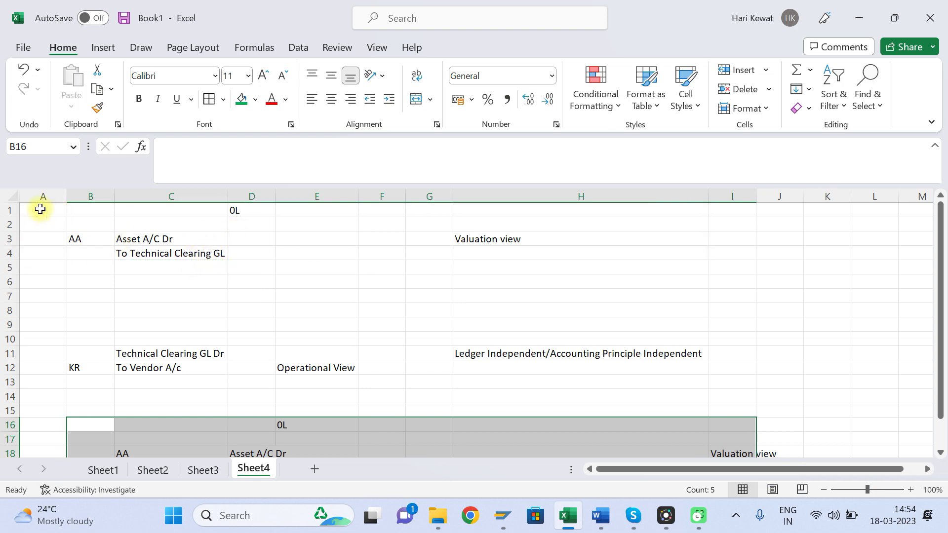
# Delete rows 1 to 9 containing the original valuation view block.
pyautogui.click(10, 209)
pyautogui.hotkey('shift', 'Down')
pyautogui.hotkey('shift', 'Down')
pyautogui.hotkey('shift', 'Down')
pyautogui.hotkey('shift', 'Down')
pyautogui.hotkey('shift', 'Down')
pyautogui.hotkey('shift', 'Down')
pyautogui.hotkey('shift', 'Down')
pyautogui.hotkey('shift', 'Down')
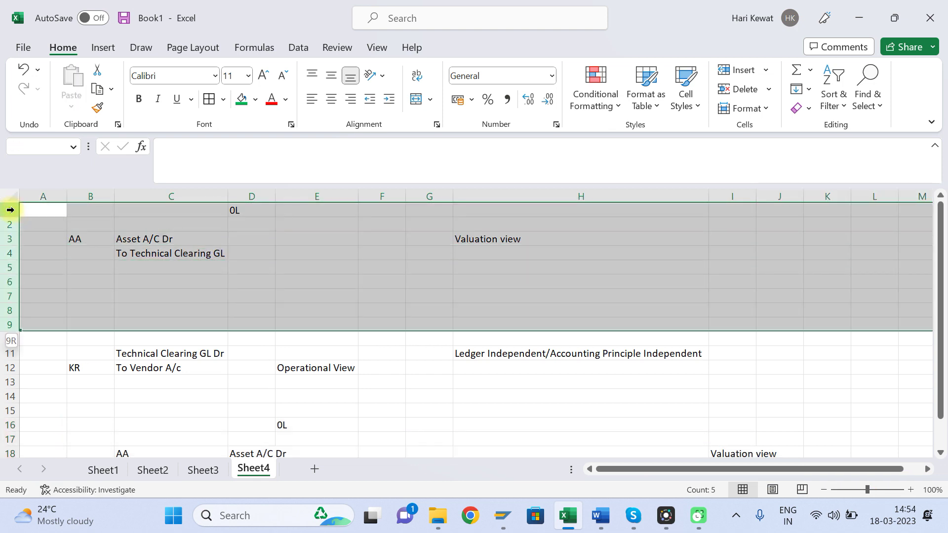
pyautogui.rightClick(10, 210)
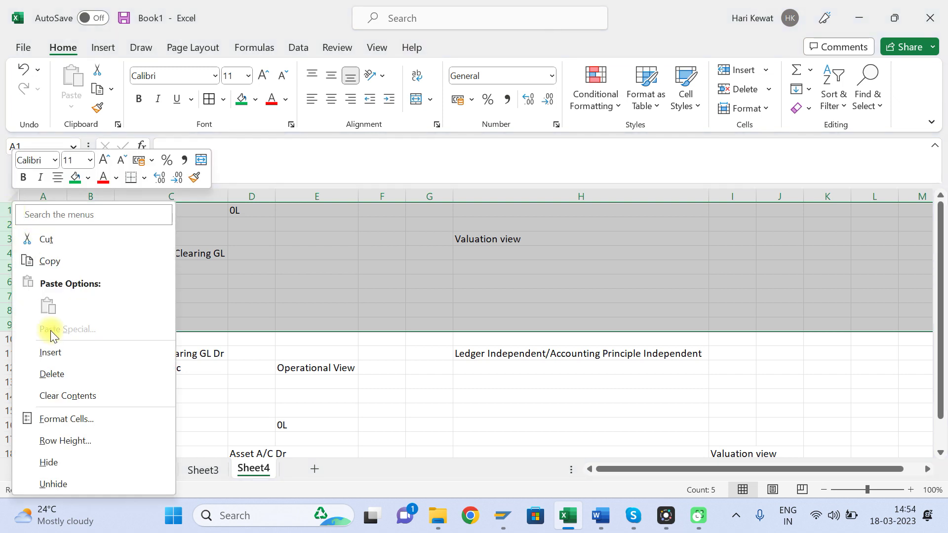
pyautogui.click(51, 375)
pyautogui.click(187, 340)
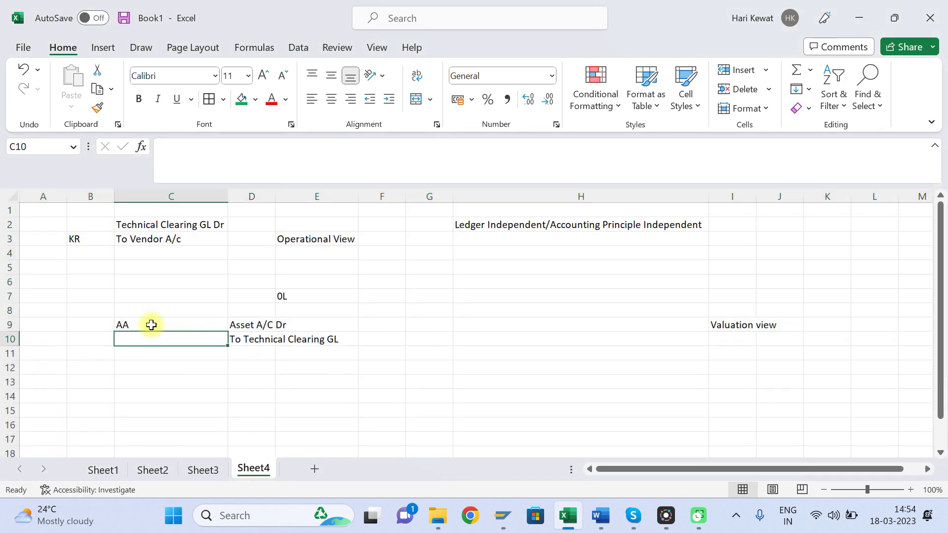
# Extend the ledger label in E7 to read "0L - IFRS".
pyautogui.click(145, 302)
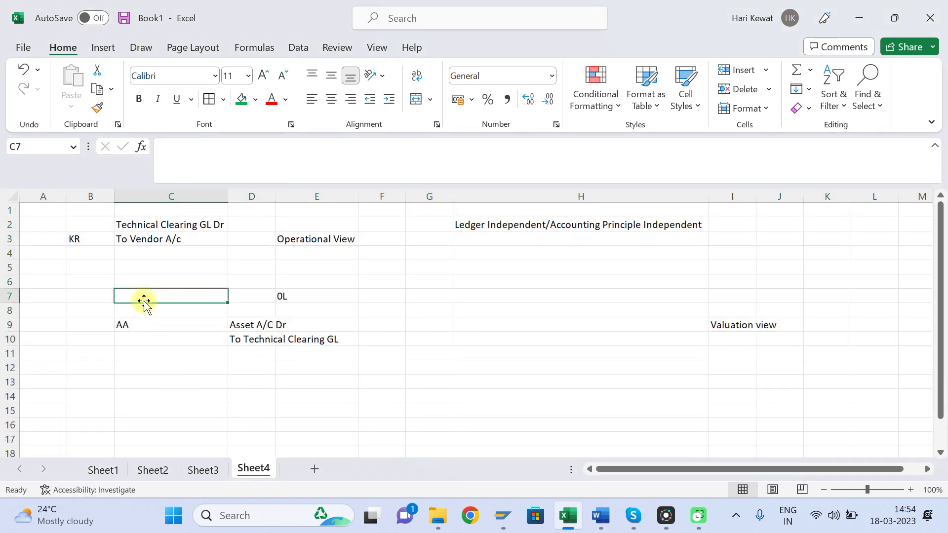
pyautogui.moveTo(144, 302); pyautogui.dragTo(252, 298)
pyautogui.click(296, 296)
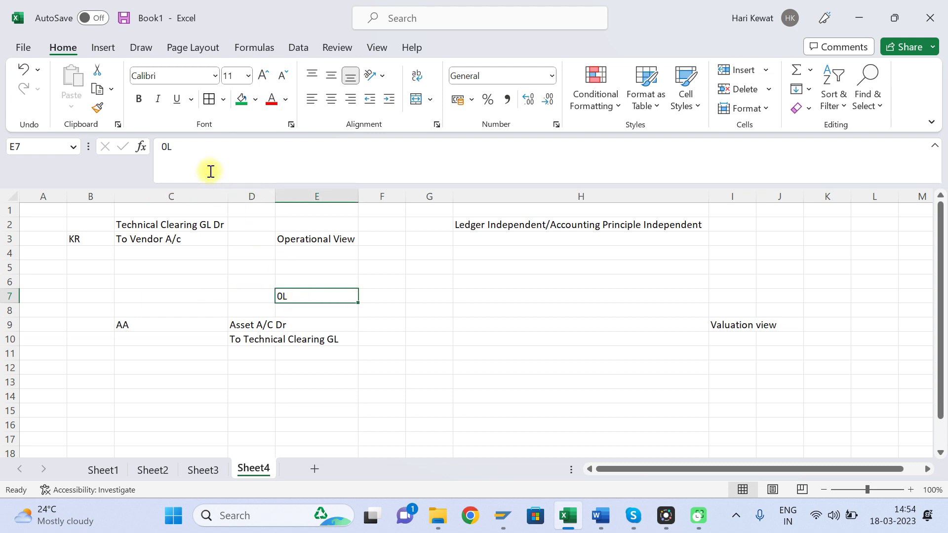
pyautogui.click(202, 158)
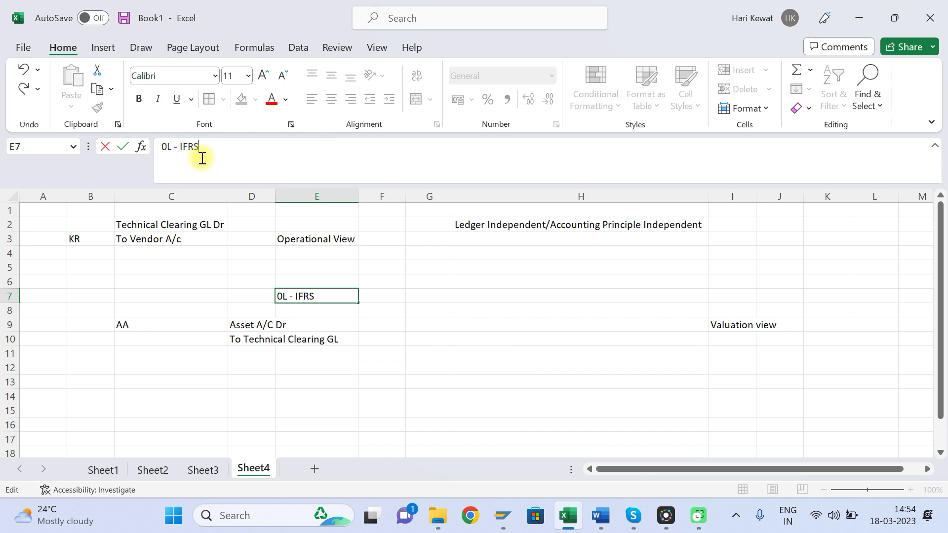
pyautogui.press('Return')
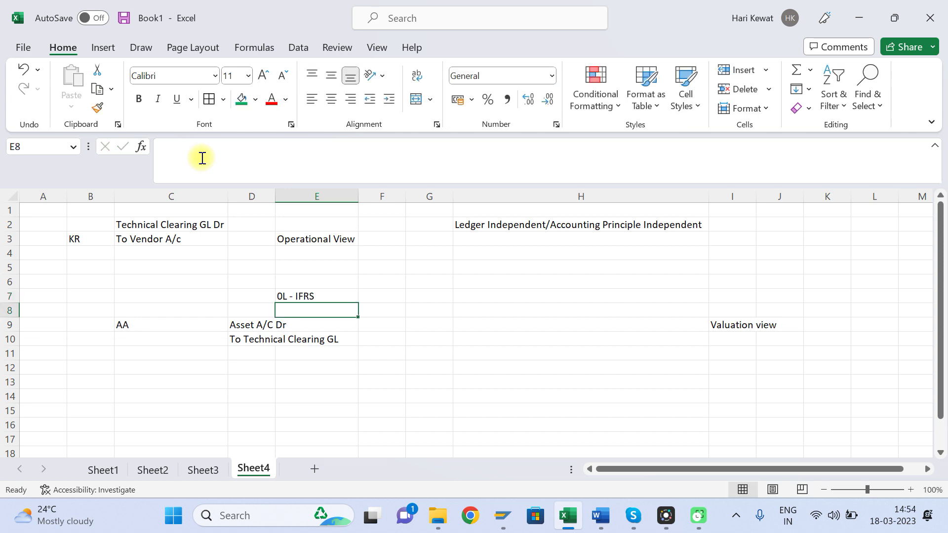
# Copy the 0L - IFRS valuation block C7:I10 and paste it further down, starting at C17.
pyautogui.click(124, 296)
pyautogui.hotkey('shift', 'Right')
pyautogui.hotkey('shift', 'Right')
pyautogui.hotkey('shift', 'Right')
pyautogui.hotkey('shift', 'Right')
pyautogui.hotkey('shift', 'Right')
pyautogui.hotkey('shift', 'Right')
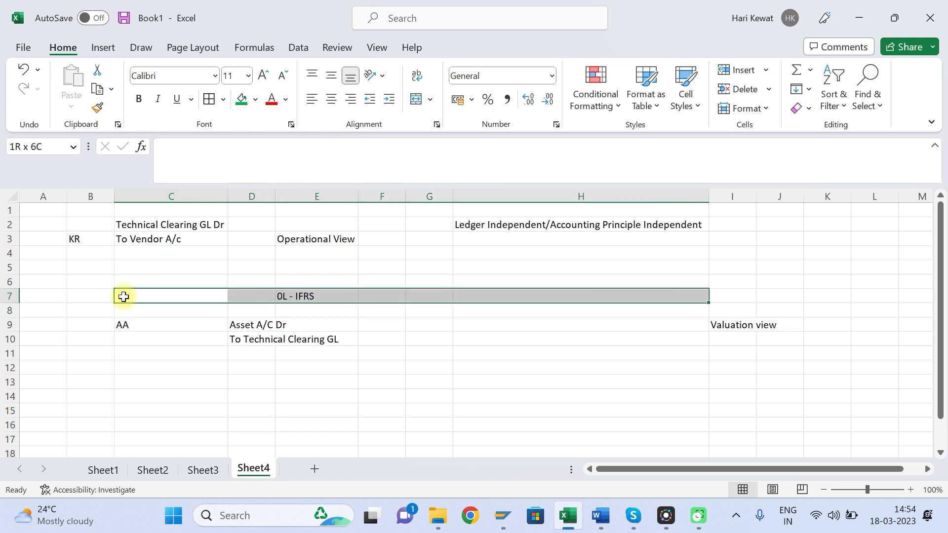
pyautogui.hotkey('shift', 'Down')
pyautogui.hotkey('shift', 'Down')
pyautogui.hotkey('shift', 'Down')
pyautogui.hotkey('ctrl', 'c')
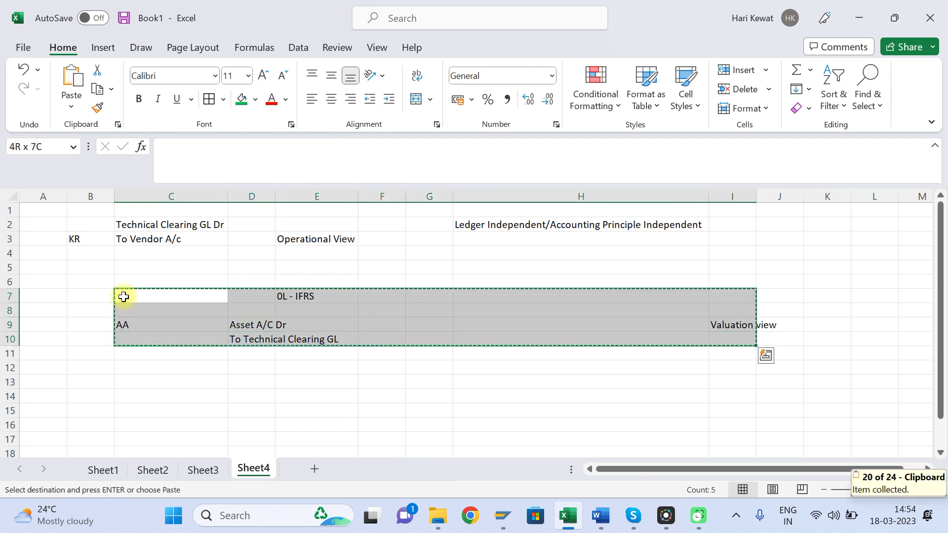
pyautogui.press('Down')
pyautogui.press('Down')
pyautogui.press('Down')
pyautogui.press('Down')
pyautogui.press('Down')
pyautogui.press('Down')
pyautogui.press('Down')
pyautogui.press('Down')
pyautogui.press('Down')
pyautogui.press('Down')
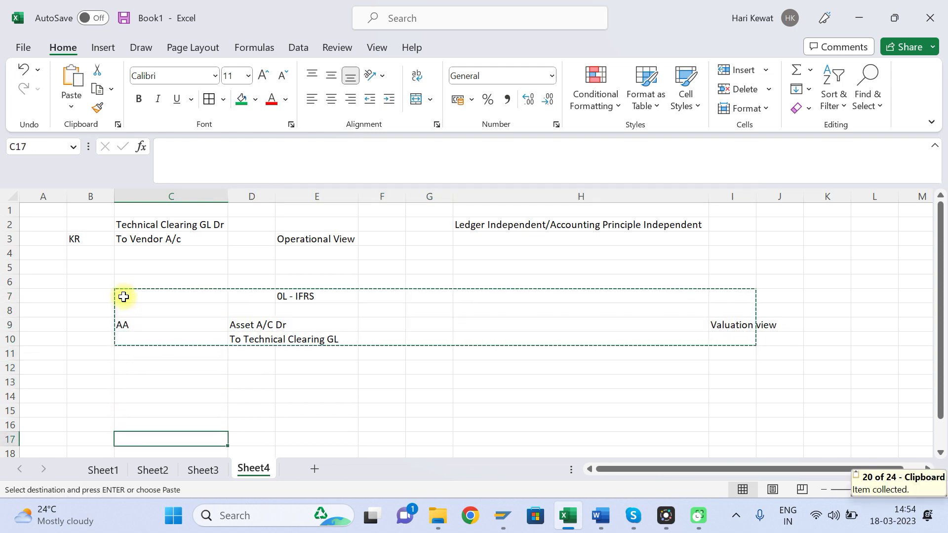
pyautogui.hotkey('ctrl', 'v')
pyautogui.press('Down')
pyautogui.press('Down')
pyautogui.press('Down')
pyautogui.press('Down')
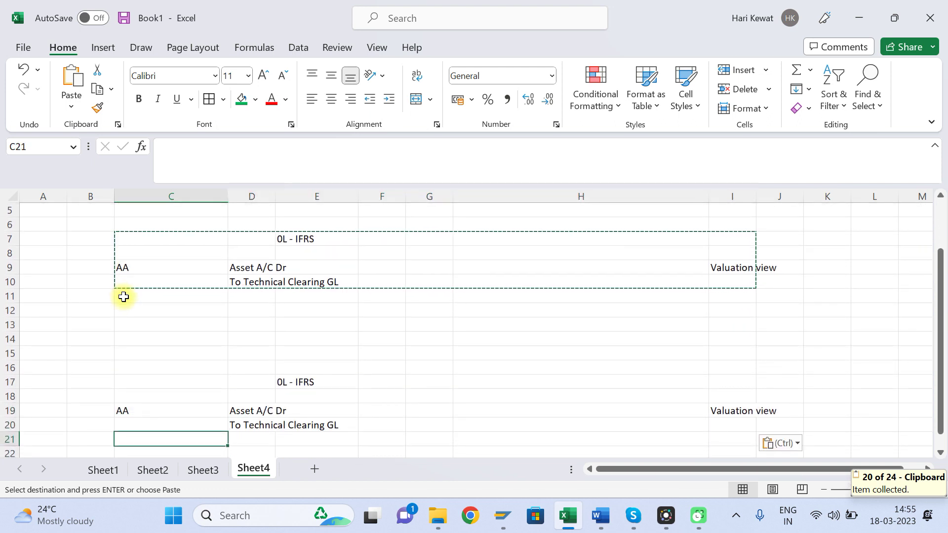
pyautogui.press('Escape')
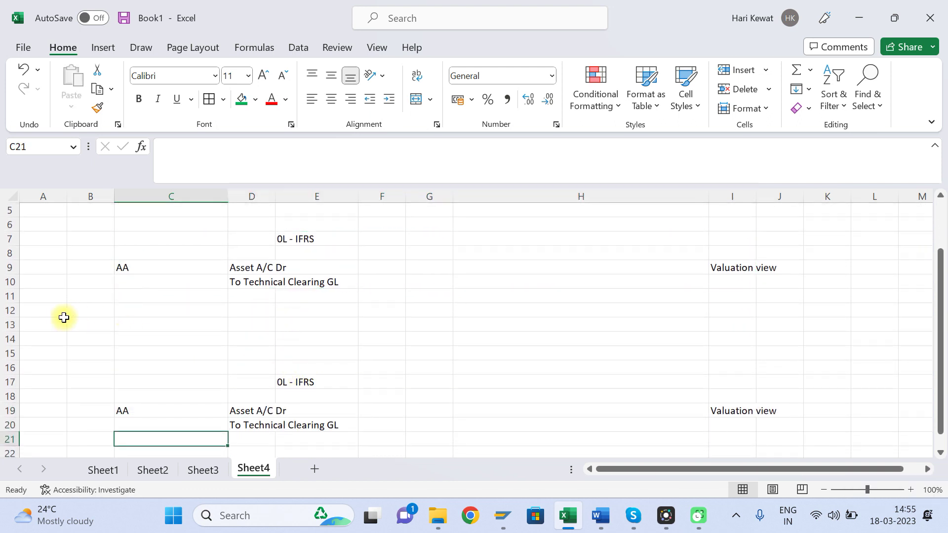
# Delete the blank rows 13 to 15 between the two valuation blocks.
pyautogui.click(10, 326)
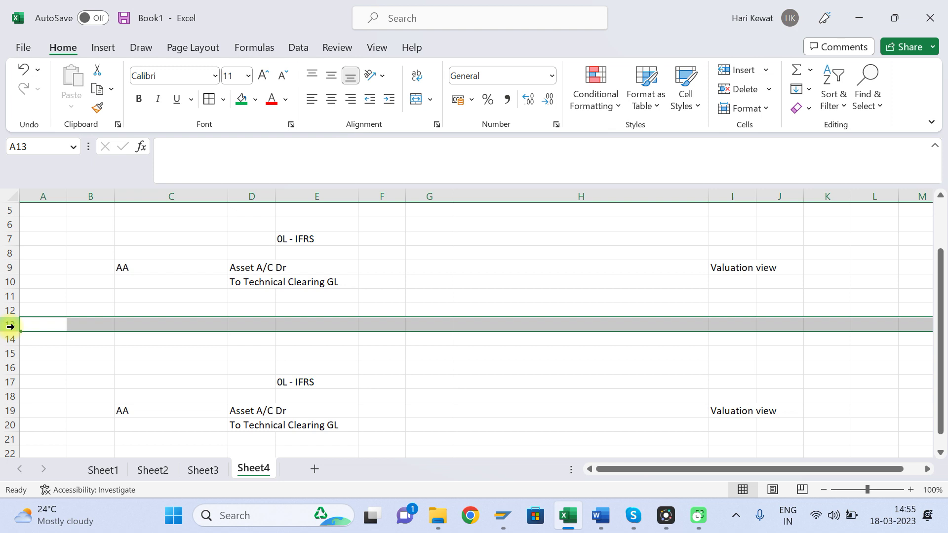
pyautogui.moveTo(10, 326); pyautogui.dragTo(9, 354)
pyautogui.rightClick(10, 330)
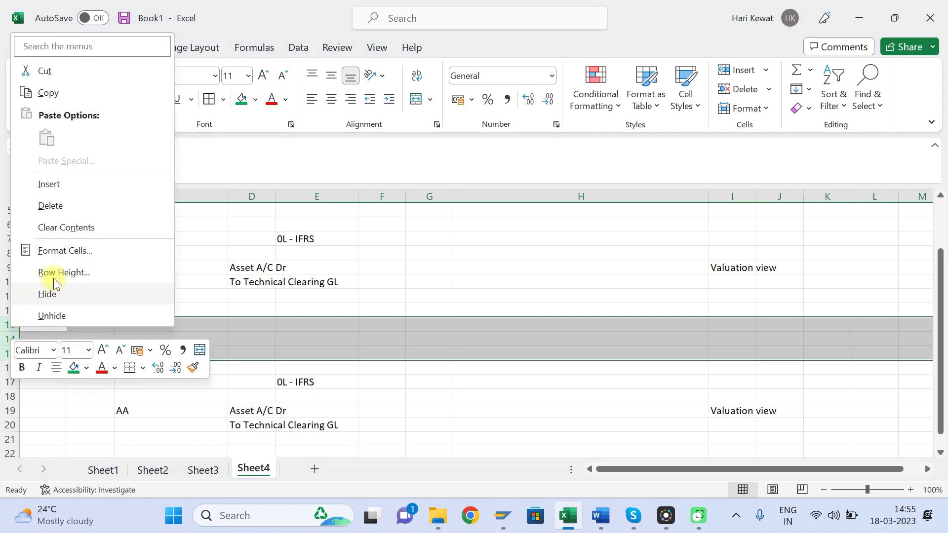
pyautogui.click(57, 204)
# Change the copied block's ledger label in E14 to "NL - IGAP".
pyautogui.click(296, 339)
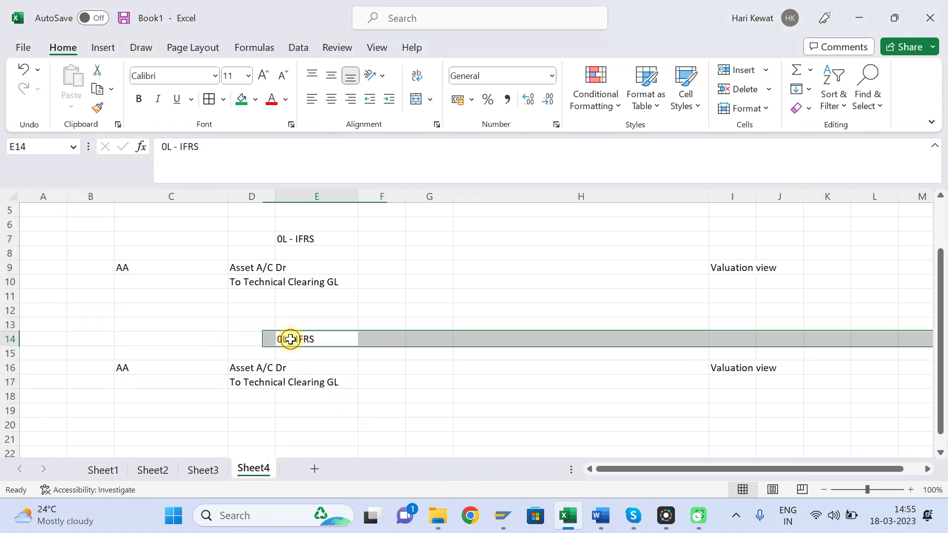
pyautogui.click(172, 148)
pyautogui.press('BackSpace')
pyautogui.press('BackSpace')
pyautogui.write('nl')
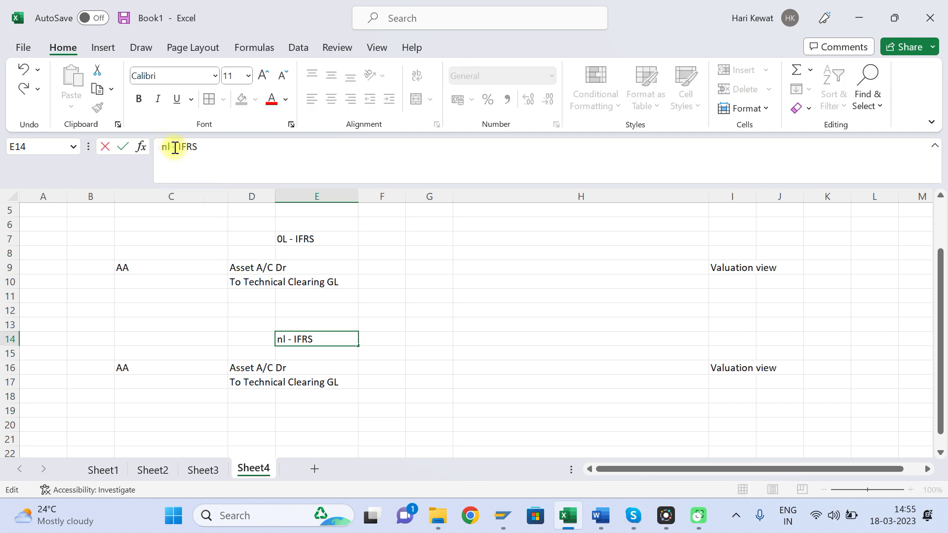
pyautogui.press('BackSpace')
pyautogui.press('BackSpace')
pyautogui.write('NL - ')
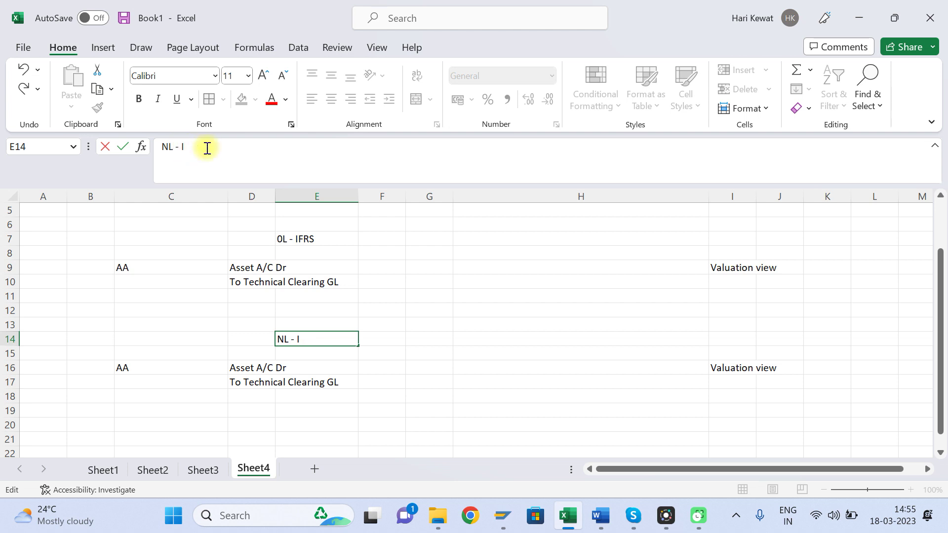
pyautogui.write('IGAP')
pyautogui.press('Return')
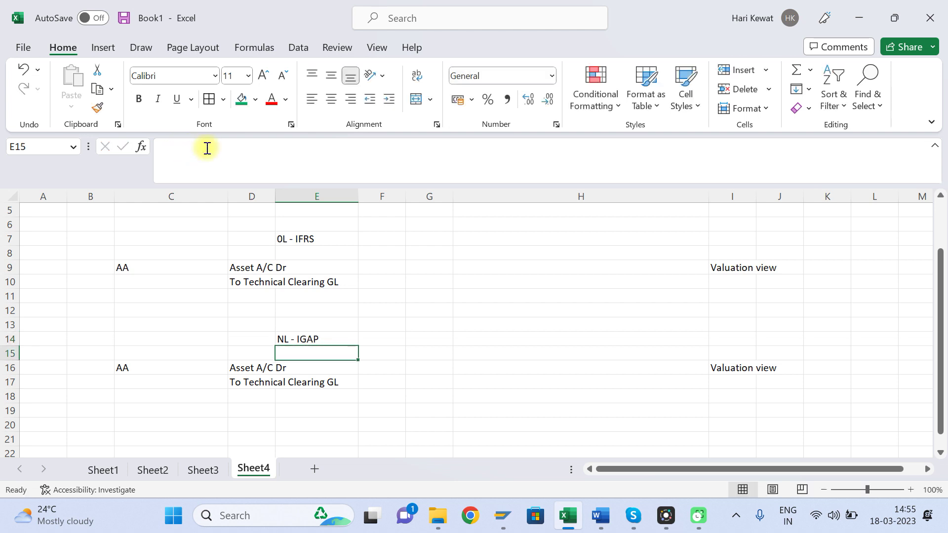
# Review the asset and technical clearing GL lines under the 0L - IFRS and NL - IGAP valuation entries.
pyautogui.click(401, 326)
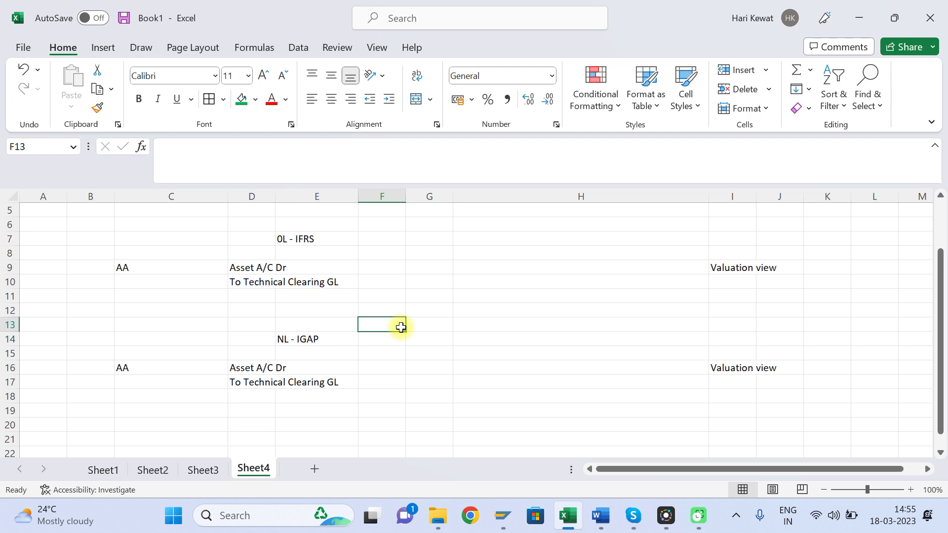
pyautogui.click(266, 269)
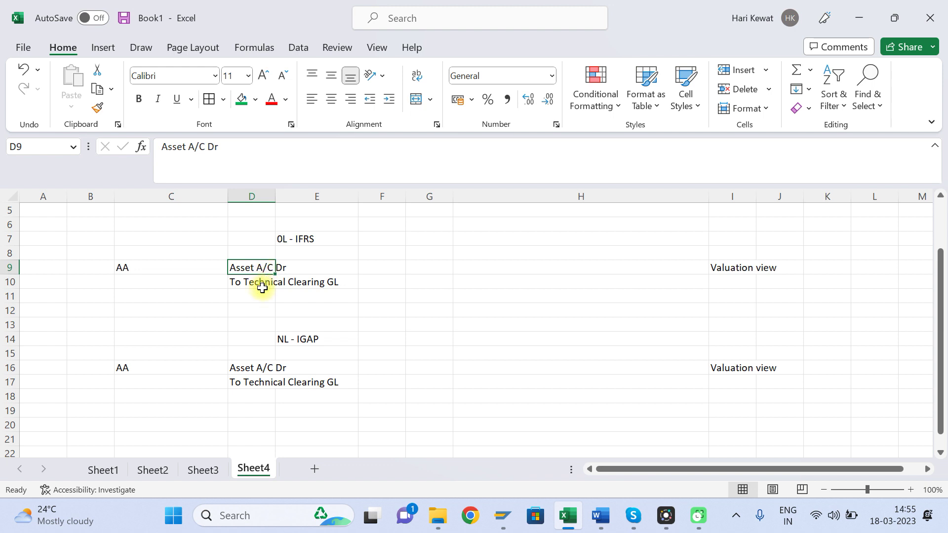
pyautogui.click(262, 285)
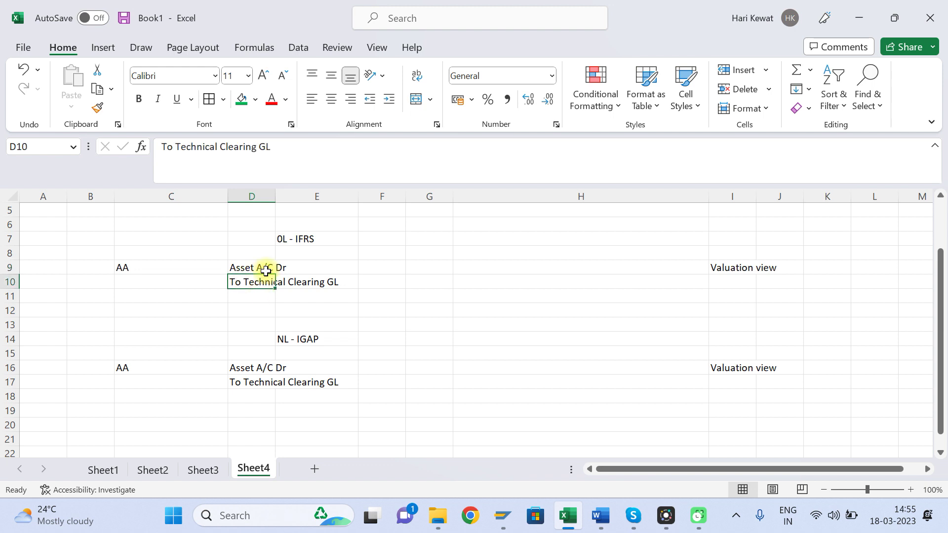
pyautogui.click(290, 237)
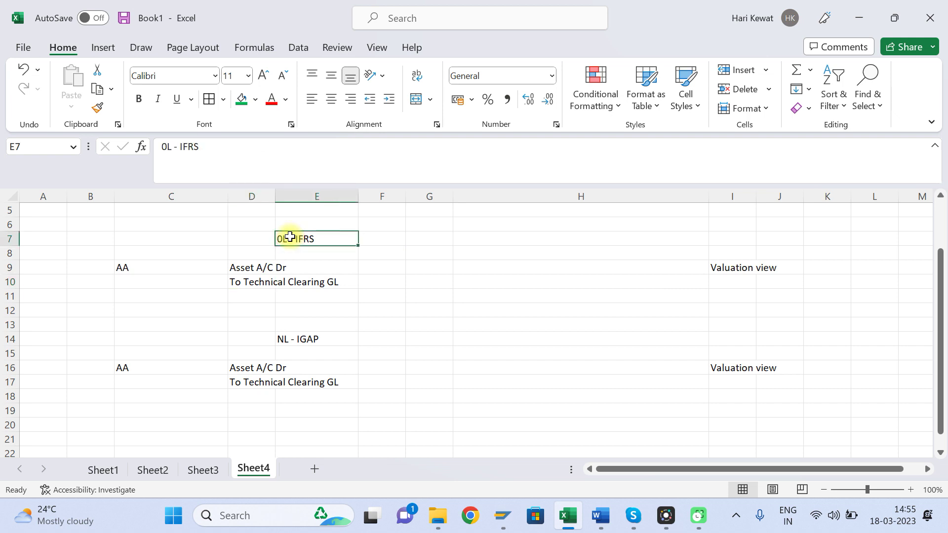
pyautogui.click(261, 280)
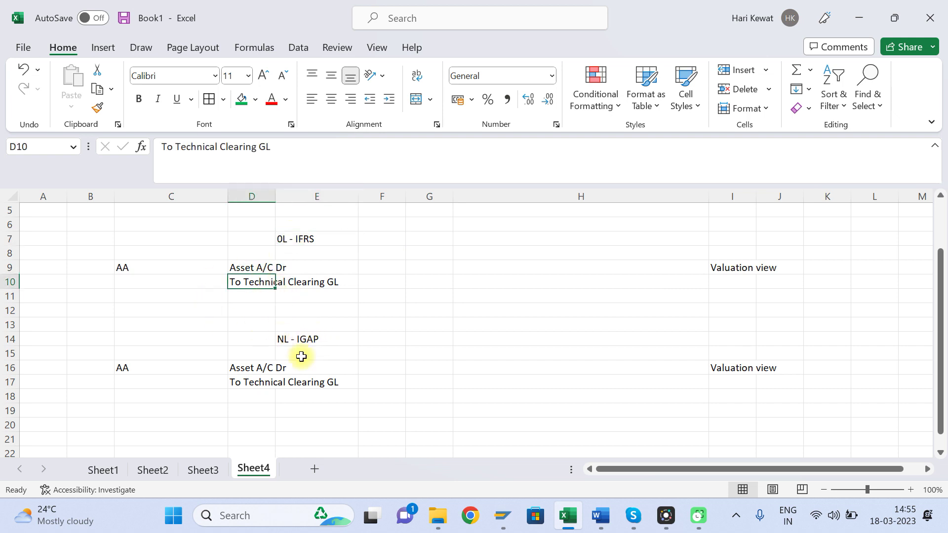
pyautogui.click(304, 341)
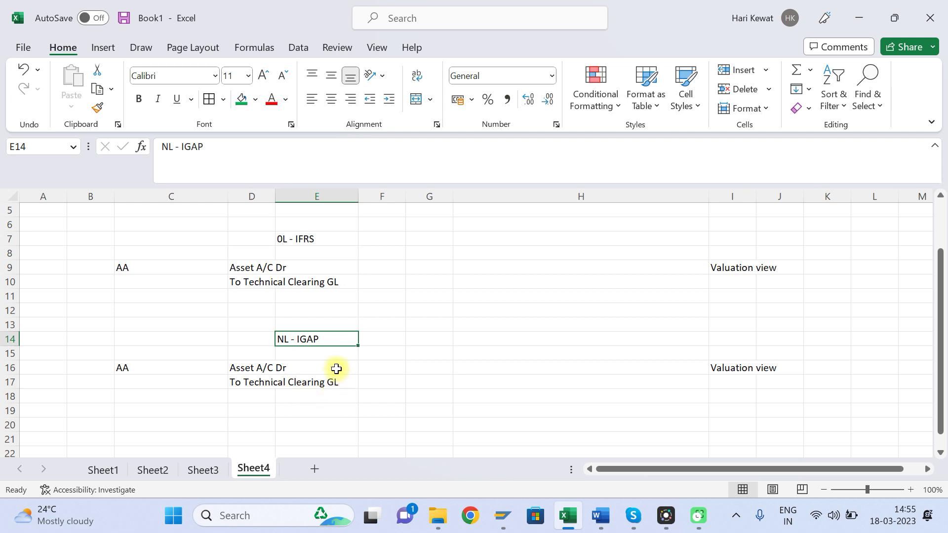
pyautogui.click(297, 355)
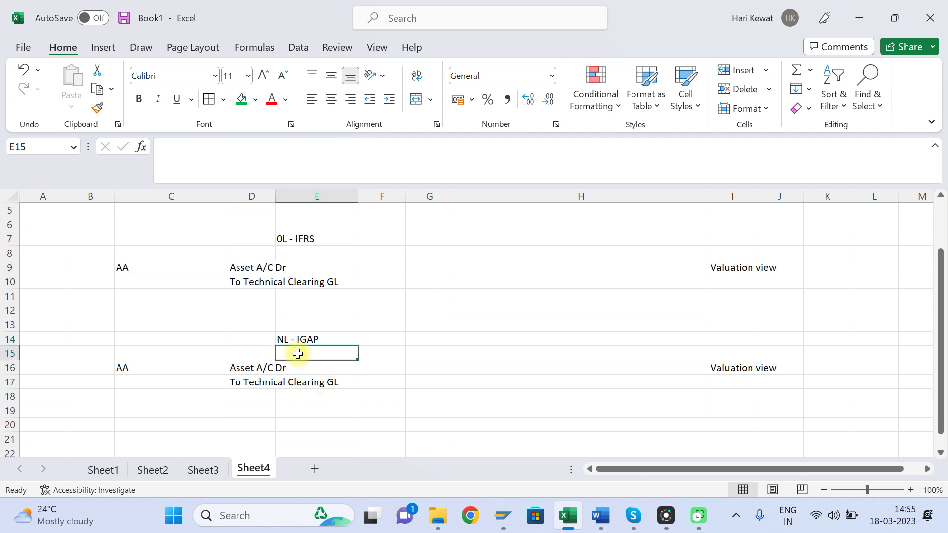
pyautogui.click(303, 240)
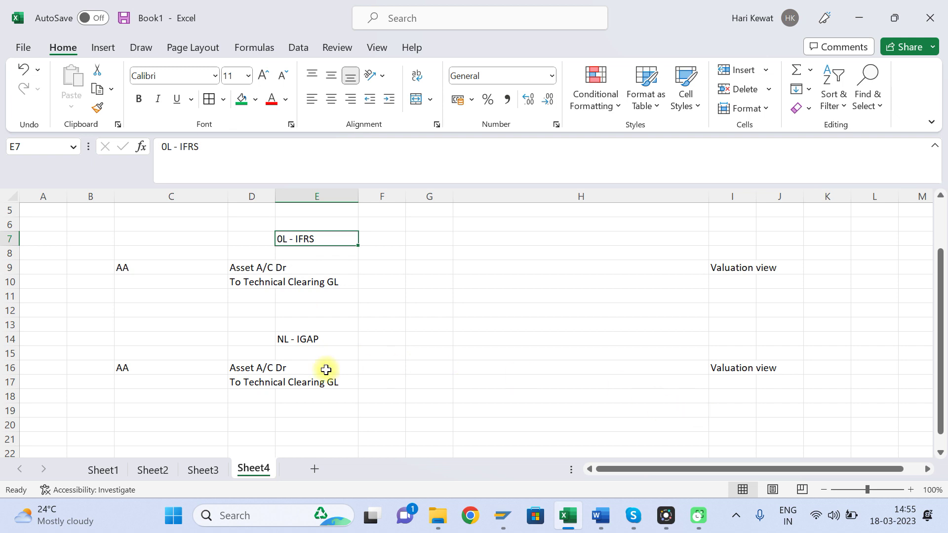
# Examine the operational view entry and its ledger-independent note against the 0L - IFRS and NL - IGAP ledger labels.
pyautogui.press('Up')
pyautogui.press('Up')
pyautogui.press('Up')
pyautogui.press('Up')
pyautogui.press('Up')
pyautogui.press('Up')
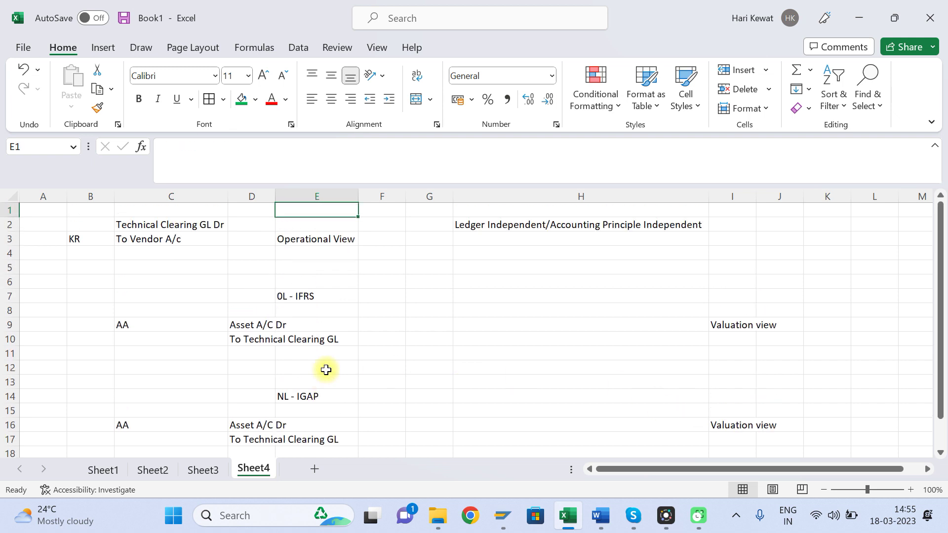
pyautogui.click(161, 229)
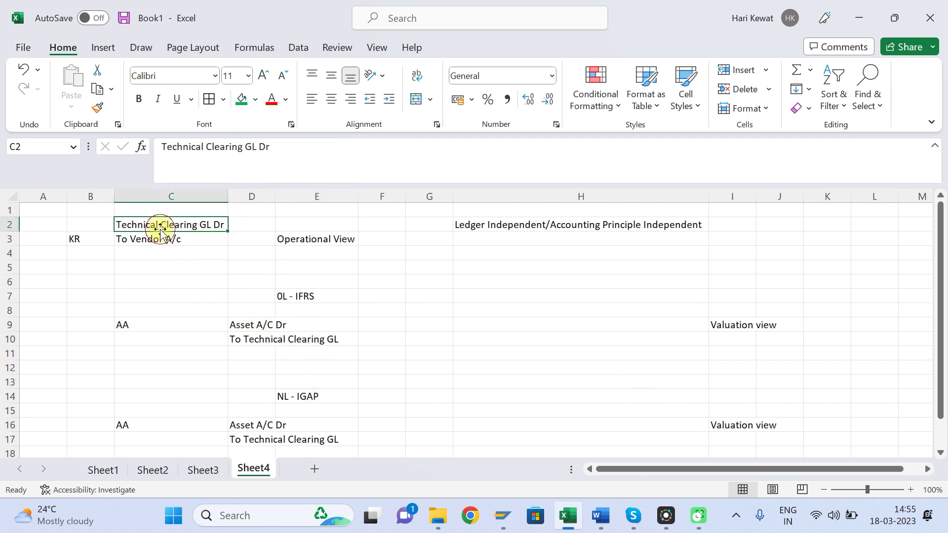
pyautogui.click(496, 223)
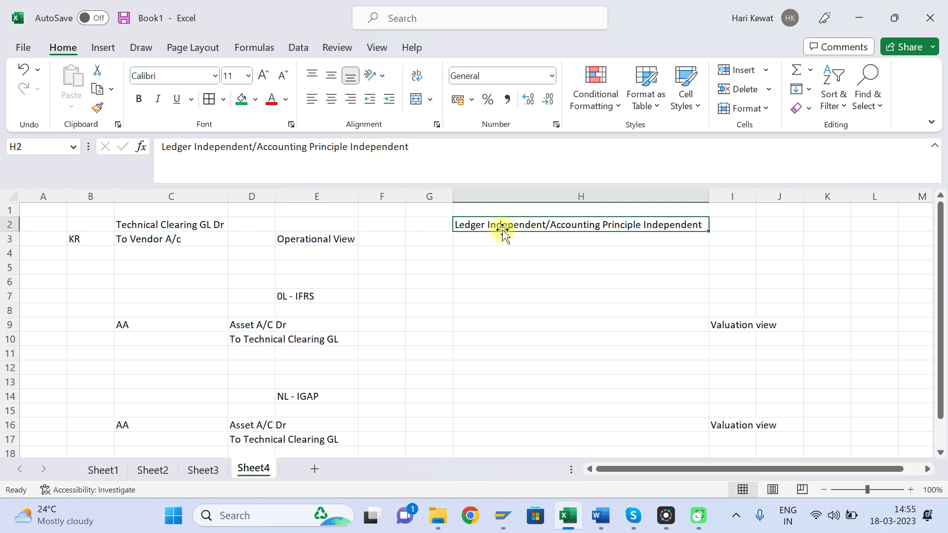
pyautogui.click(164, 227)
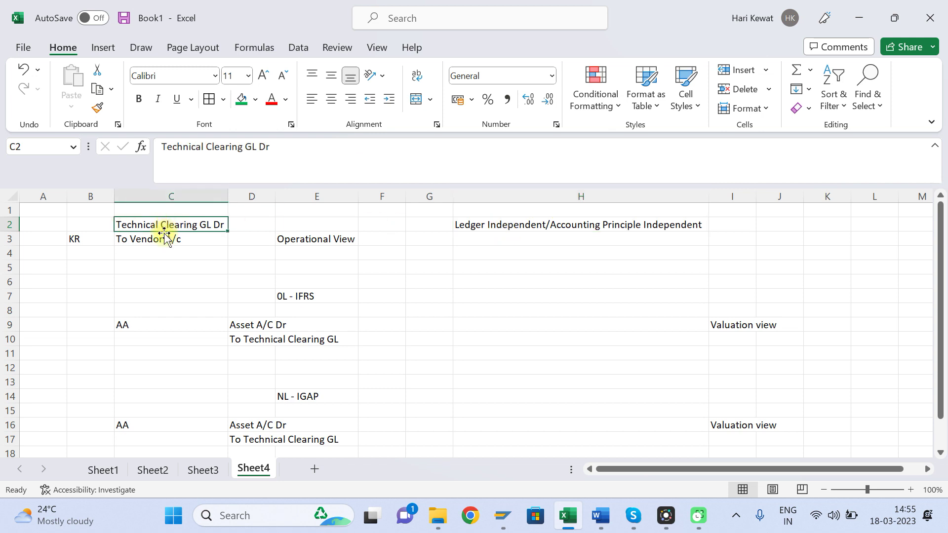
pyautogui.click(166, 239)
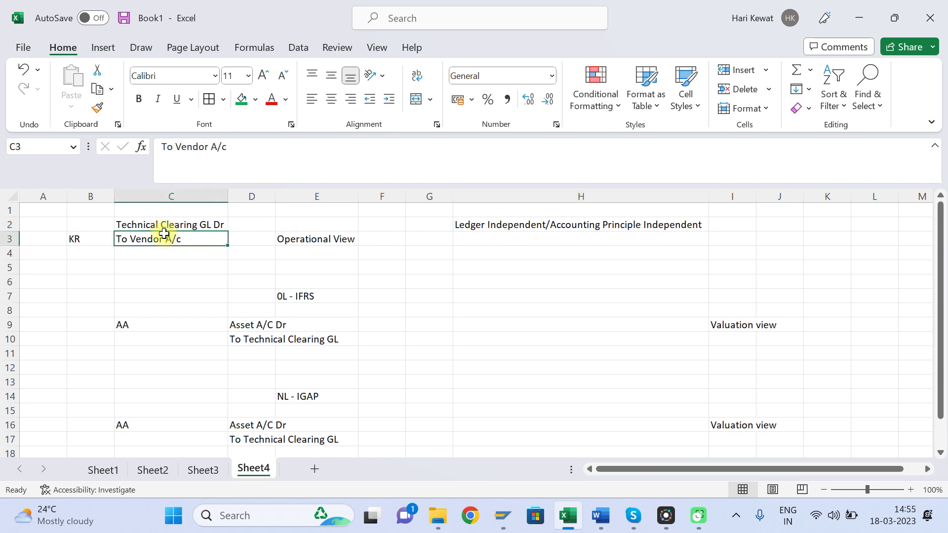
pyautogui.click(281, 298)
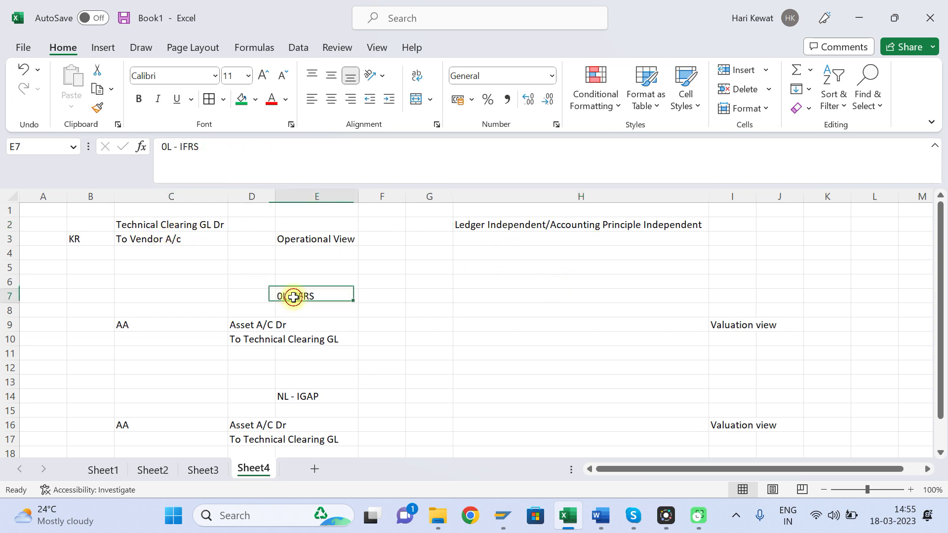
pyautogui.click(295, 397)
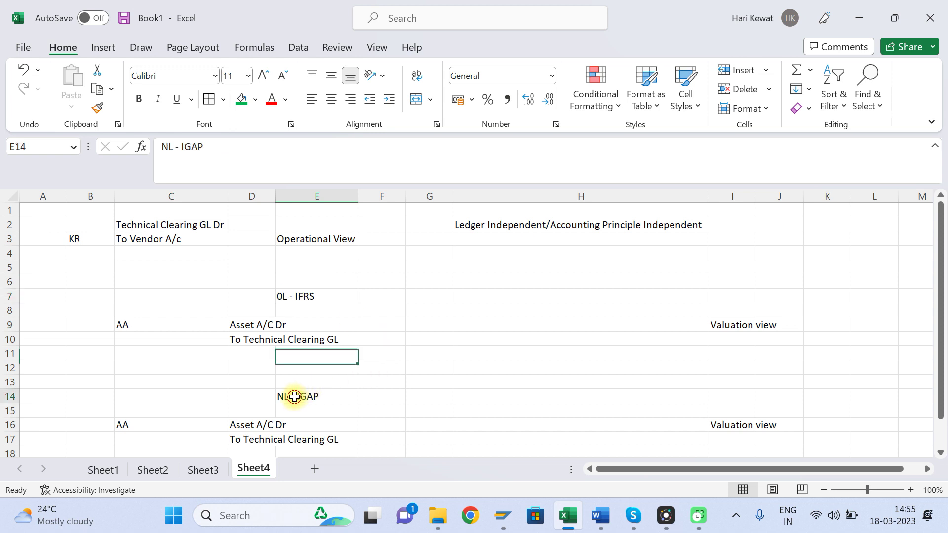
# Copy the operational vendor entry B2:C3 and paste it directly below the 0L - IFRS asset entry, starting at C11.
pyautogui.click(165, 228)
pyautogui.hotkey('shift', 'Down')
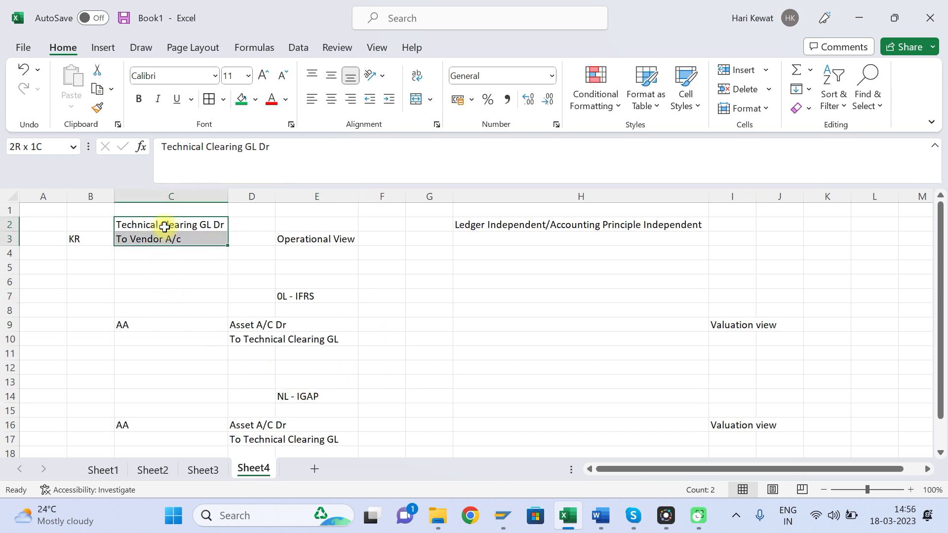
pyautogui.press('Left')
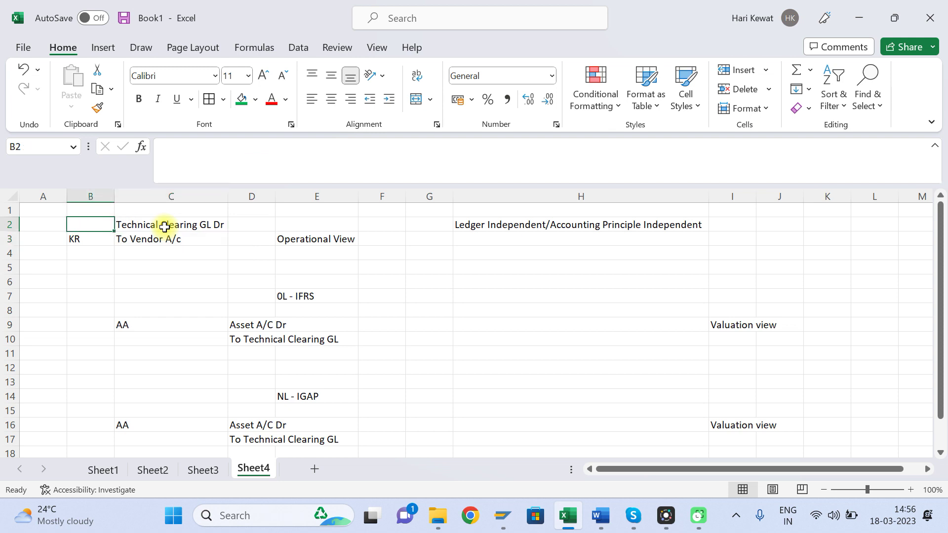
pyautogui.hotkey('shift', 'Right')
pyautogui.hotkey('shift', 'Down')
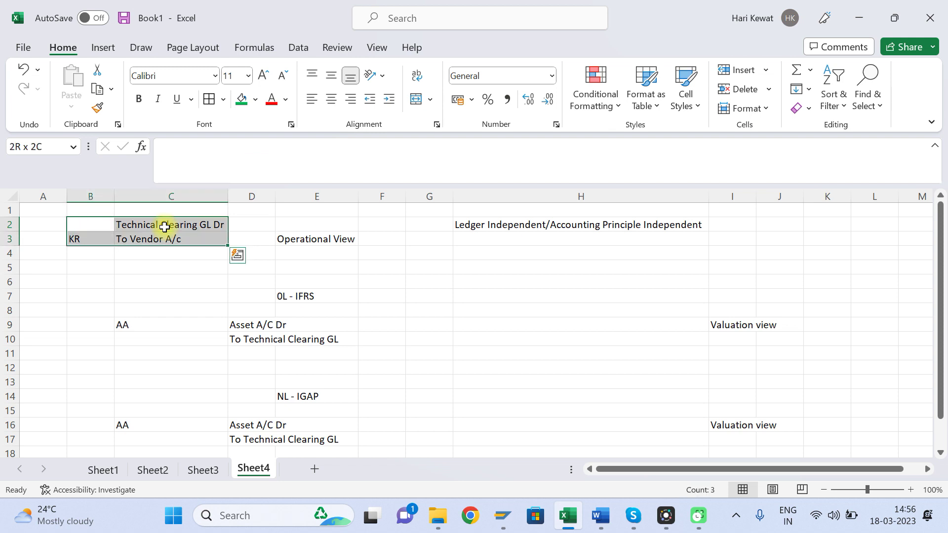
pyautogui.hotkey('ctrl', 'c')
pyautogui.press('Down')
pyautogui.press('Down')
pyautogui.press('Down')
pyautogui.press('Down')
pyautogui.press('Down')
pyautogui.press('Down')
pyautogui.press('Down')
pyautogui.press('Down')
pyautogui.press('Down')
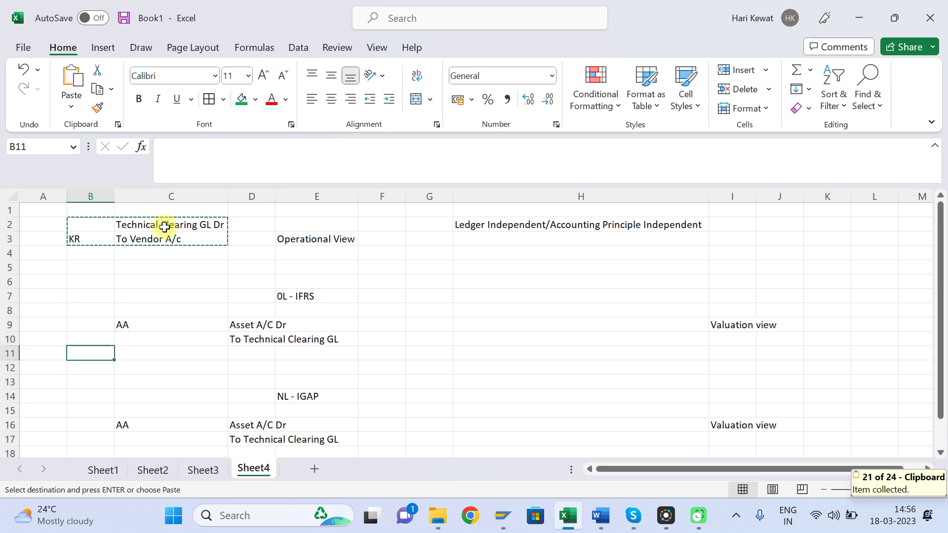
pyautogui.press('Right')
pyautogui.hotkey('ctrl', 'v')
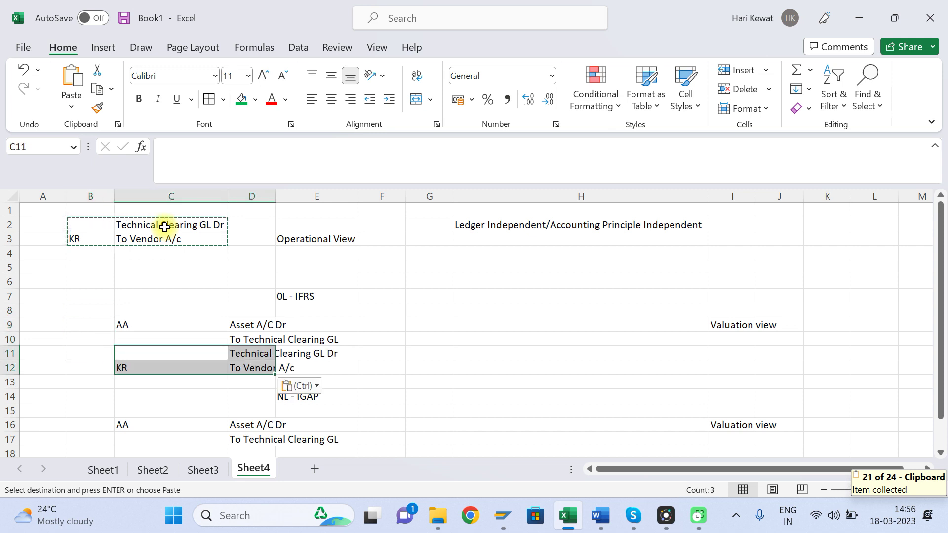
# Paste the copied operational vendor entry directly below the NL - IGAP asset entry, starting at C18, and autofit column D's width.
pyautogui.click(324, 369)
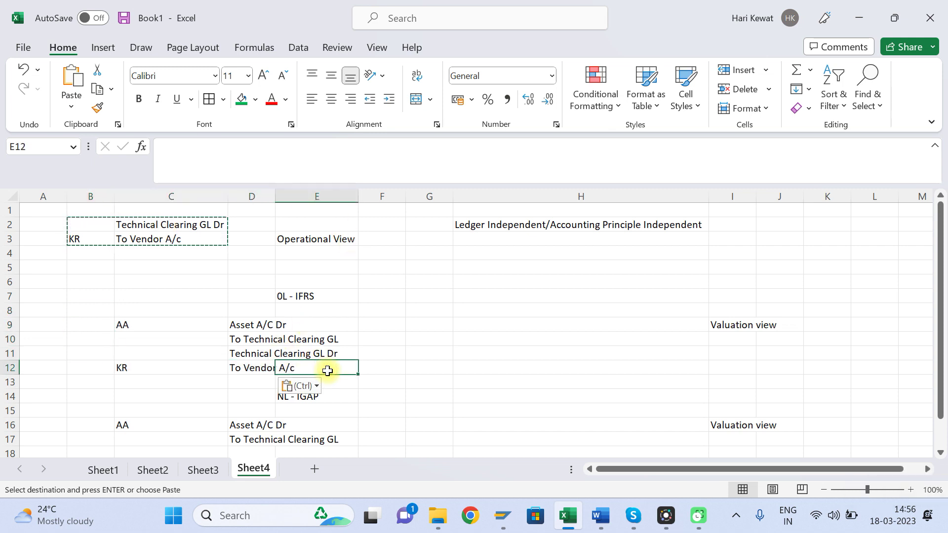
pyautogui.click(192, 421)
pyautogui.scroll(-1, 179, 430)
pyautogui.click(179, 430)
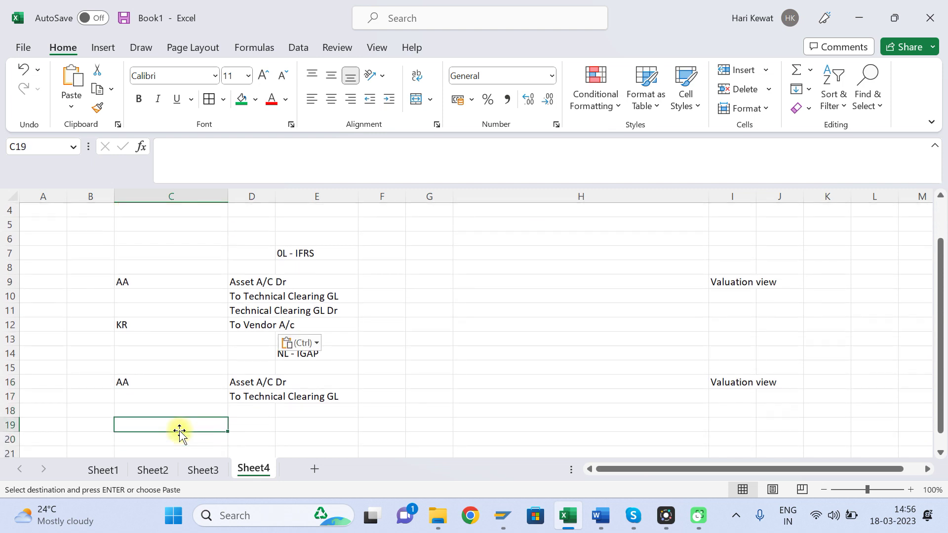
pyautogui.press('Up')
pyautogui.hotkey('ctrl', 'v')
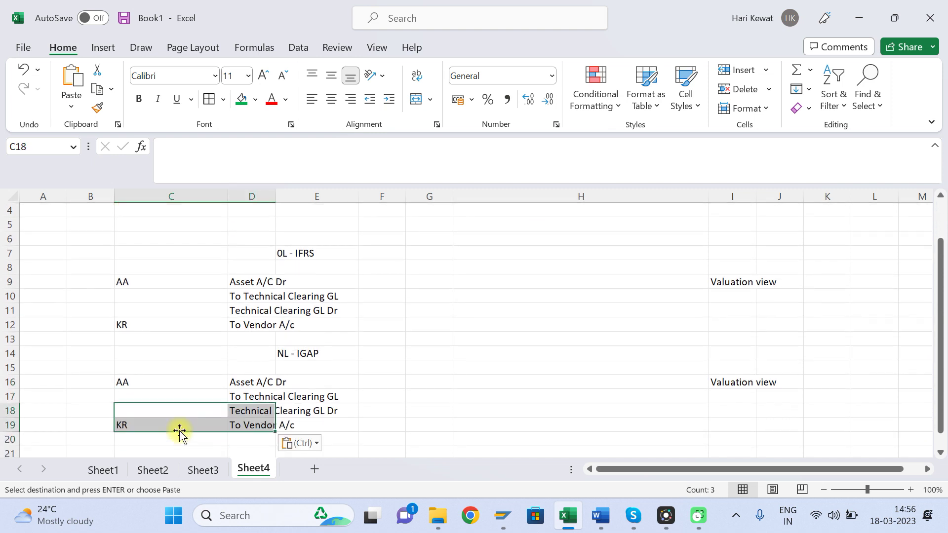
pyautogui.doubleClick(277, 188)
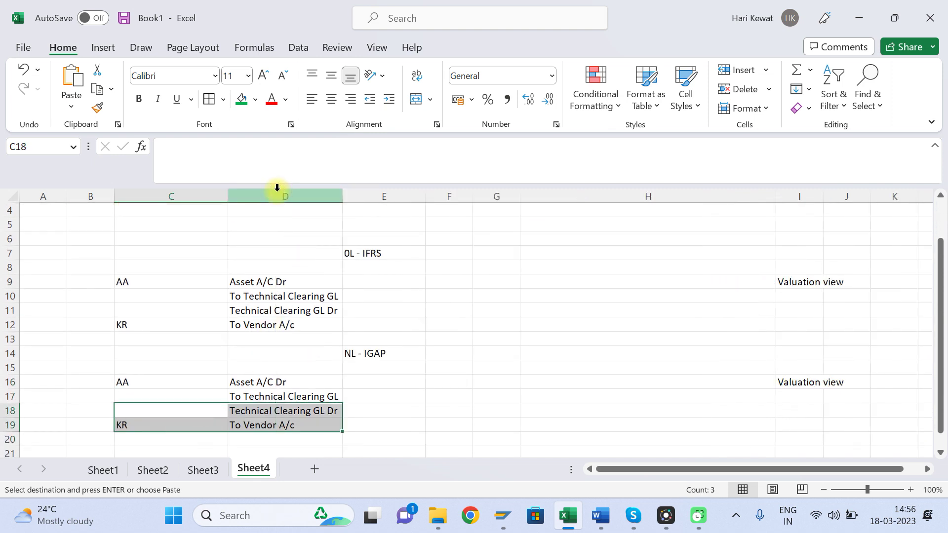
pyautogui.click(395, 330)
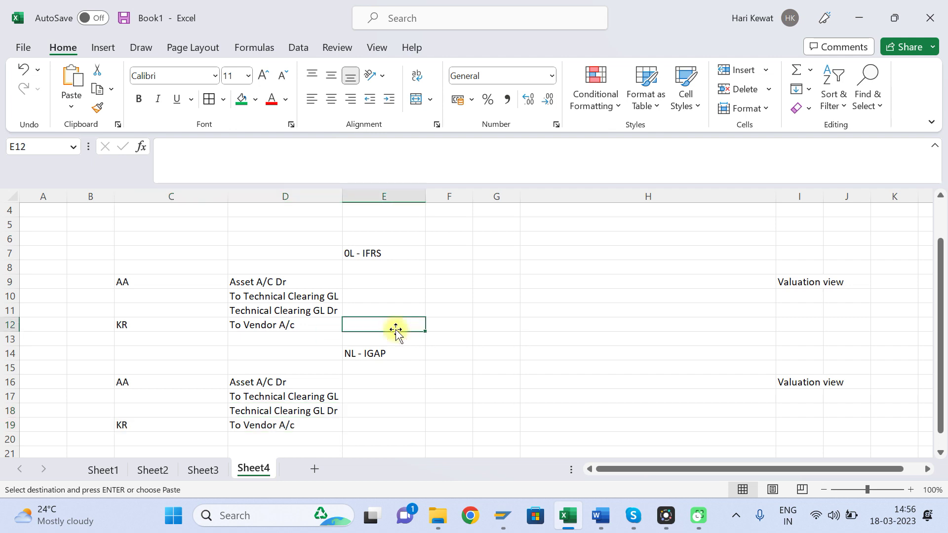
# Review the valuation view, ledger labels, document types AA and KR, and account lines of the combined 0L - IFRS entry.
pyautogui.click(795, 282)
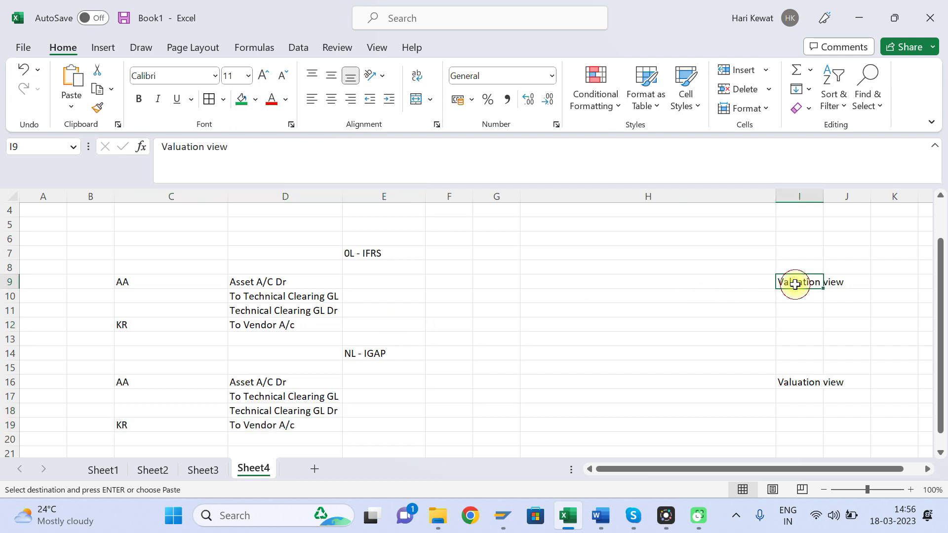
pyautogui.click(363, 248)
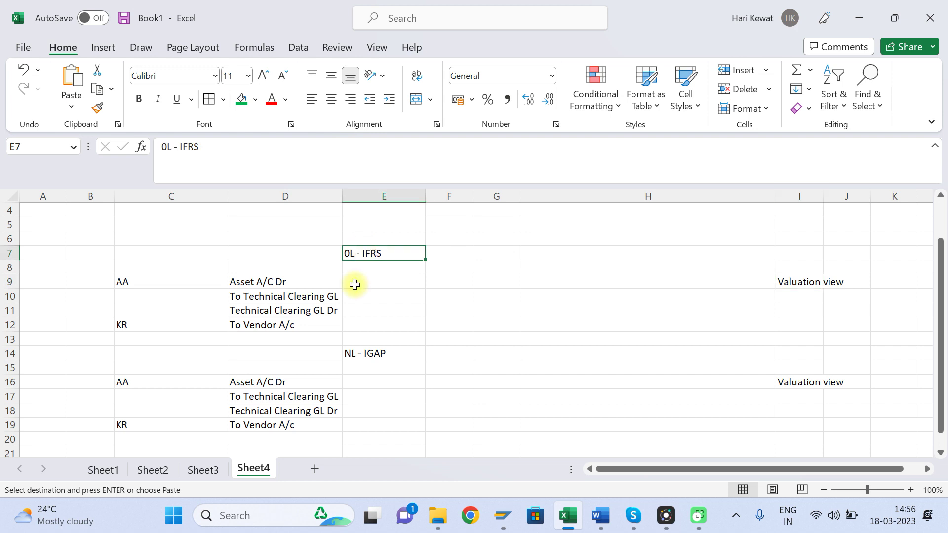
pyautogui.click(362, 352)
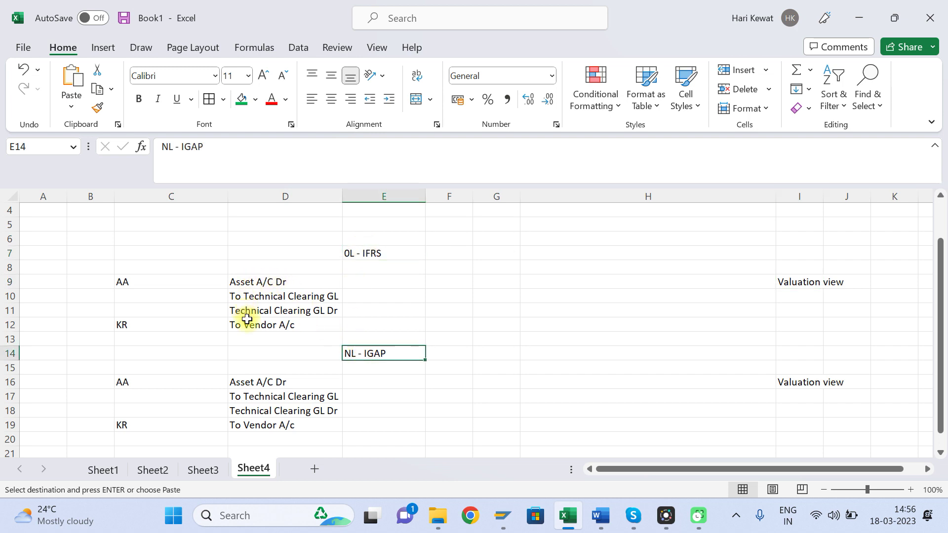
pyautogui.click(265, 328)
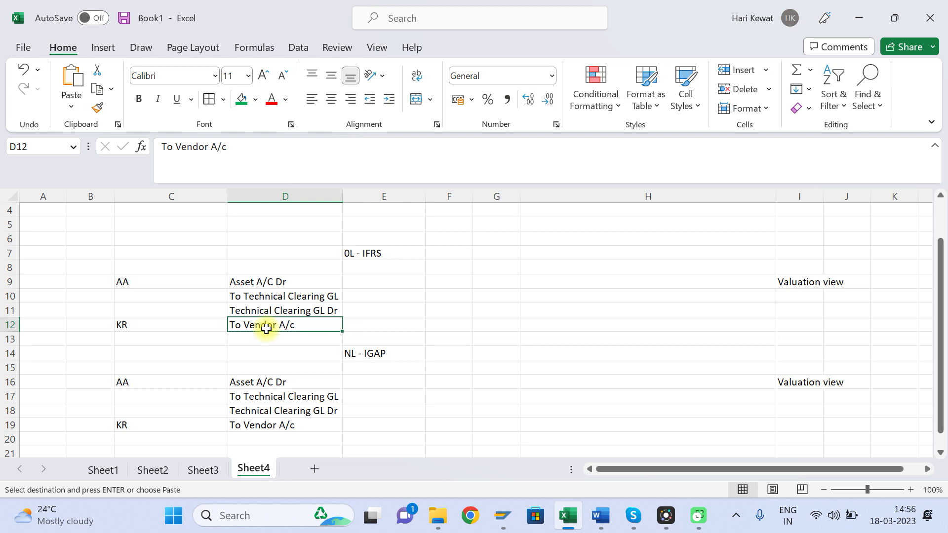
pyautogui.click(132, 284)
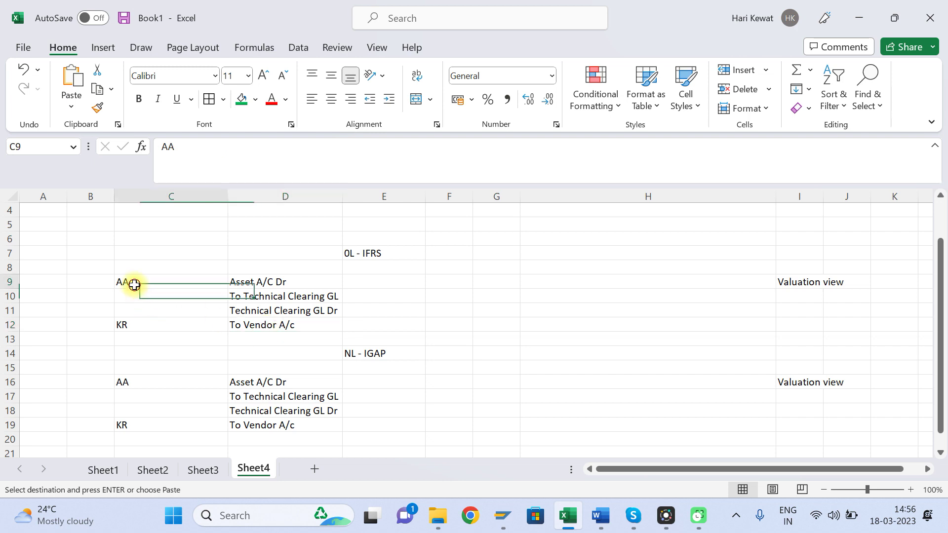
pyautogui.click(271, 282)
pyautogui.click(285, 297)
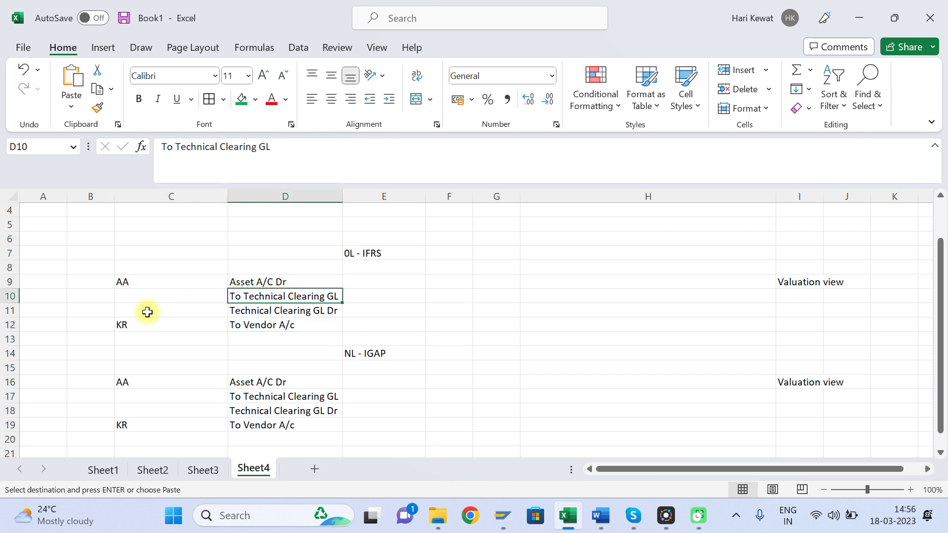
pyautogui.click(124, 325)
# Merge and center the KR cells C11:C12 and the AA cells C9:C10 in the 0L - IFRS block.
pyautogui.click(134, 311)
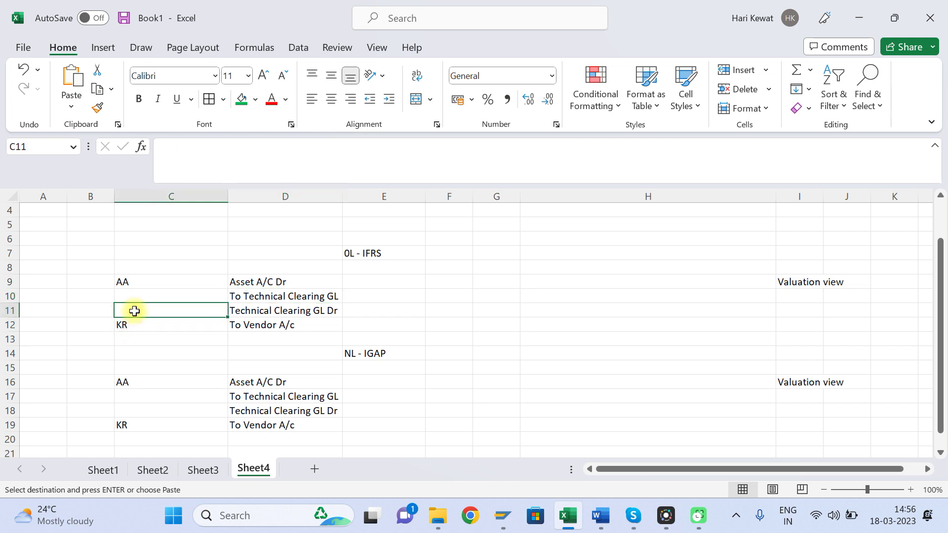
pyautogui.hotkey('shift', 'Down')
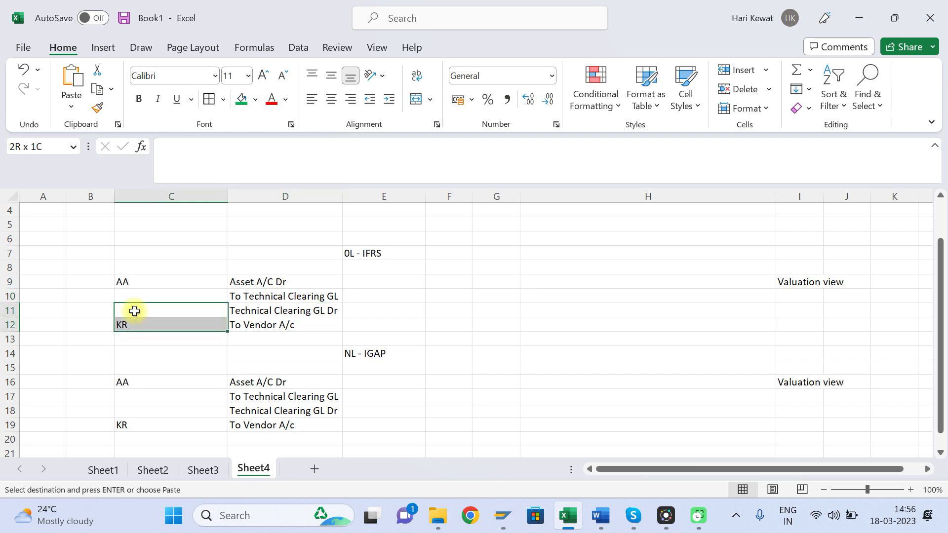
pyautogui.click(415, 103)
pyautogui.click(134, 282)
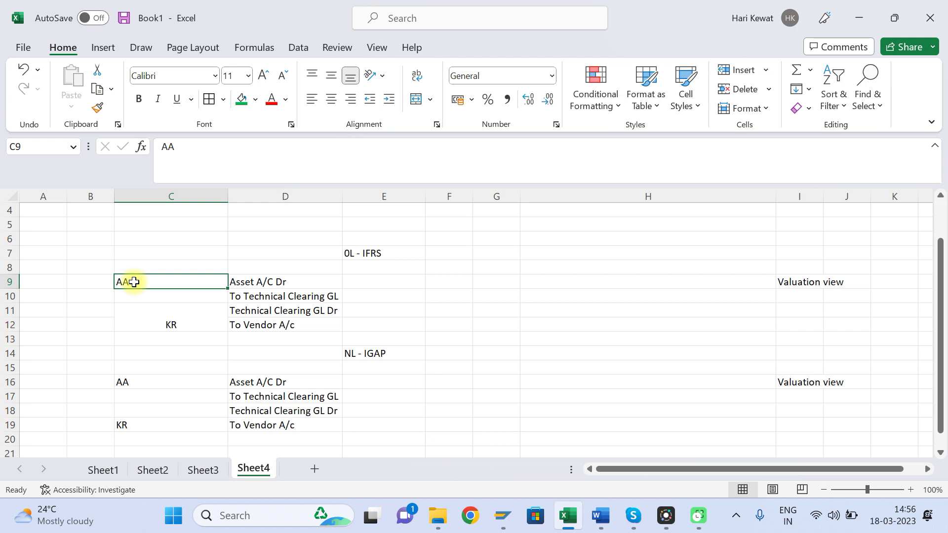
pyautogui.hotkey('shift', 'Down')
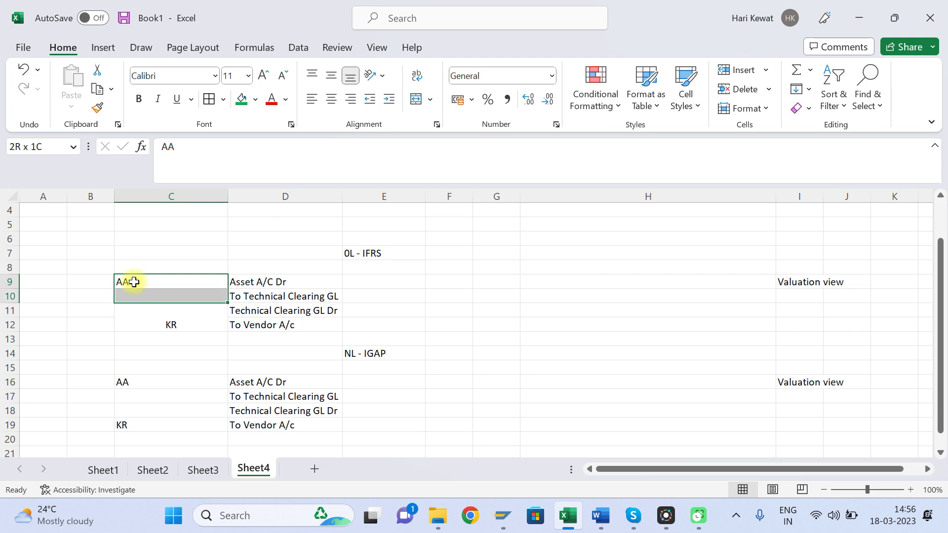
pyautogui.click(417, 103)
pyautogui.click(272, 313)
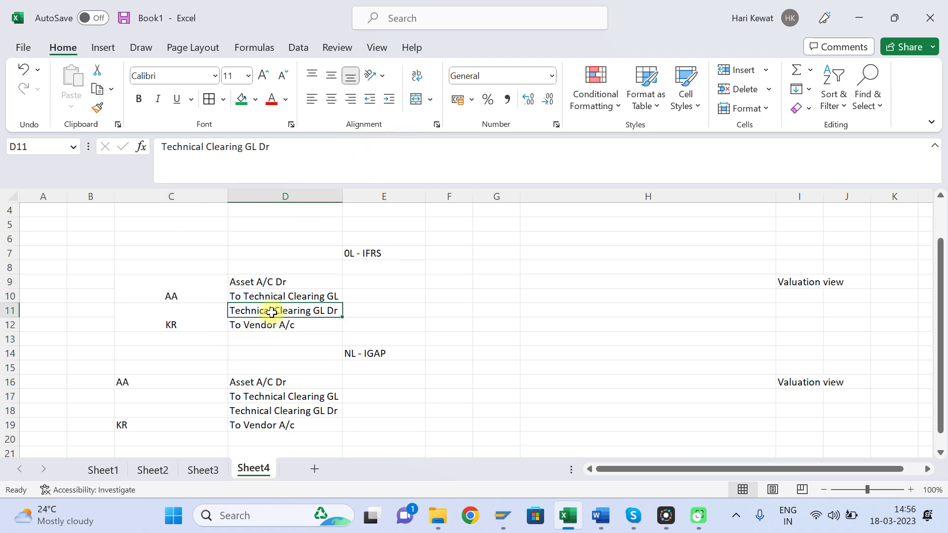
pyautogui.moveTo(272, 313); pyautogui.dragTo(276, 298)
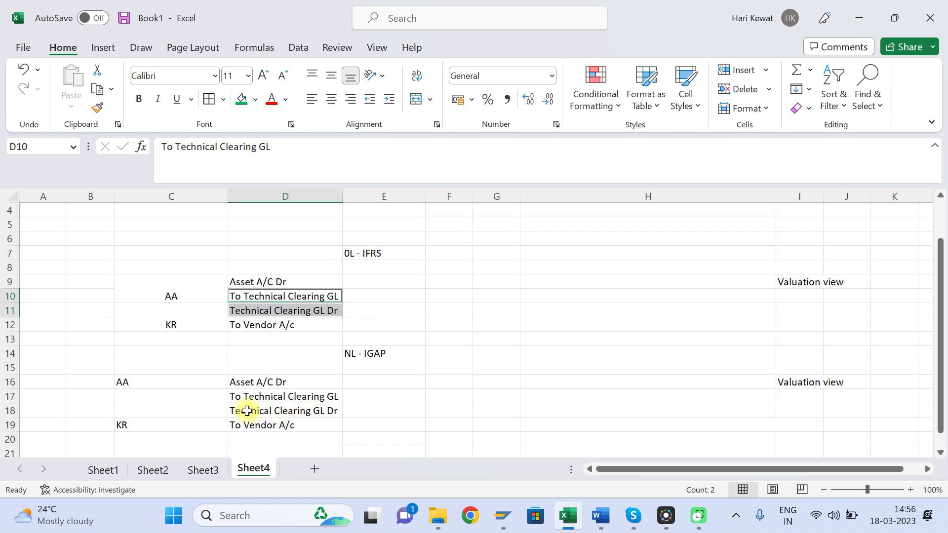
# Merge and center the KR cells C18:C19 and the AA cells C16:C17 in the NL - IGAP block.
pyautogui.click(133, 408)
pyautogui.moveTo(133, 409); pyautogui.dragTo(133, 425)
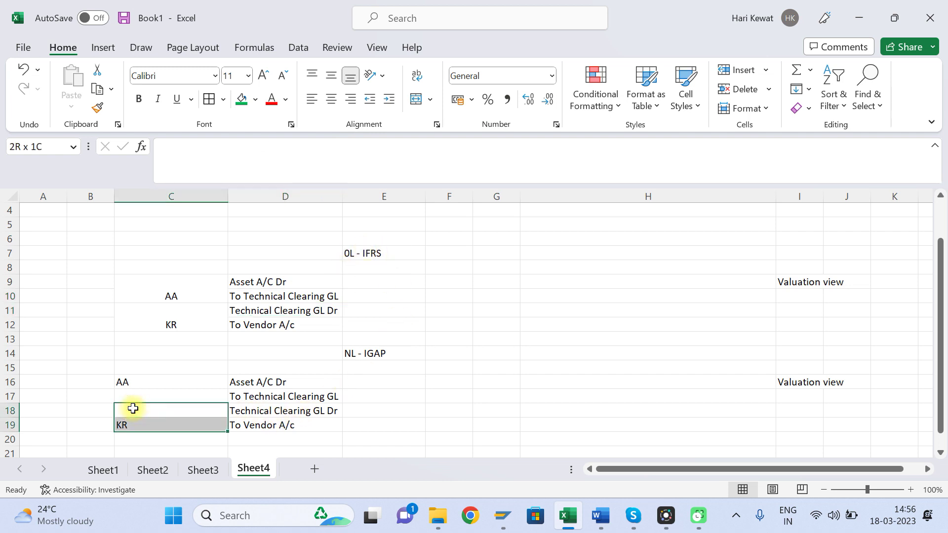
pyautogui.click(414, 103)
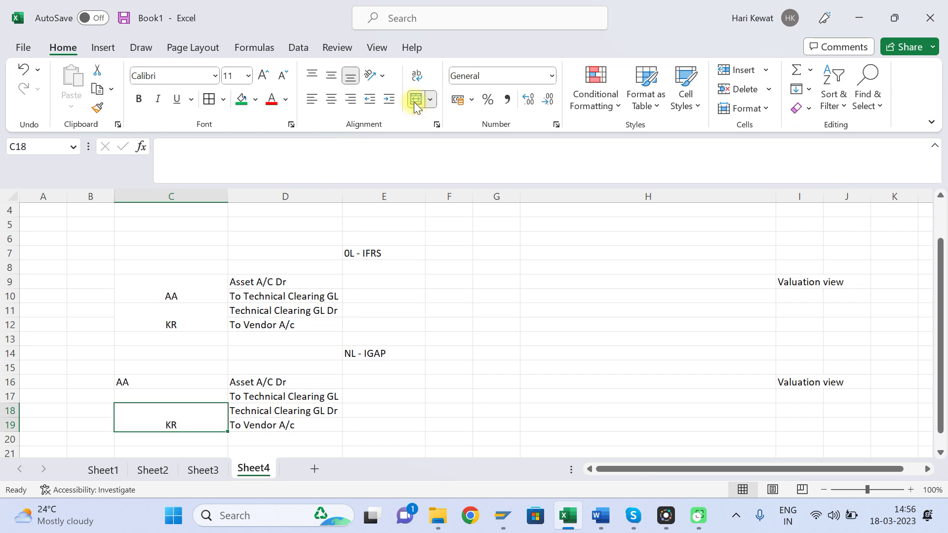
pyautogui.click(142, 382)
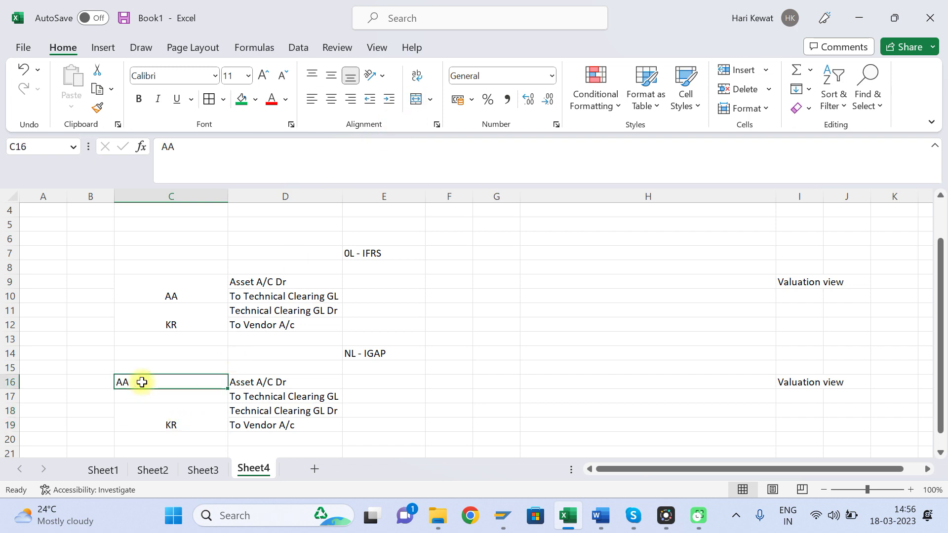
pyautogui.moveTo(142, 382); pyautogui.dragTo(142, 397)
pyautogui.click(417, 100)
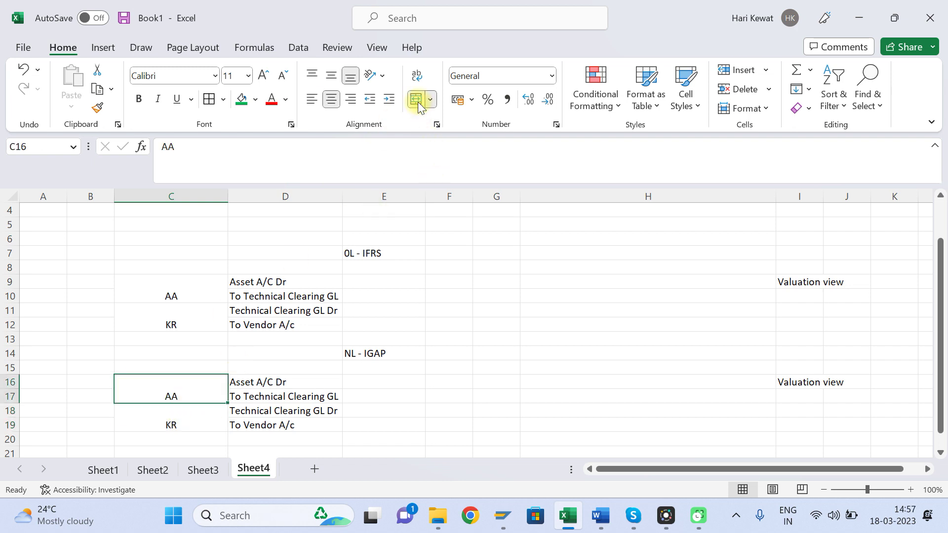
# Examine the offsetting technical clearing lines in D17:D18 and look over the sheet from the operational entry down through both ledger blocks.
pyautogui.click(273, 398)
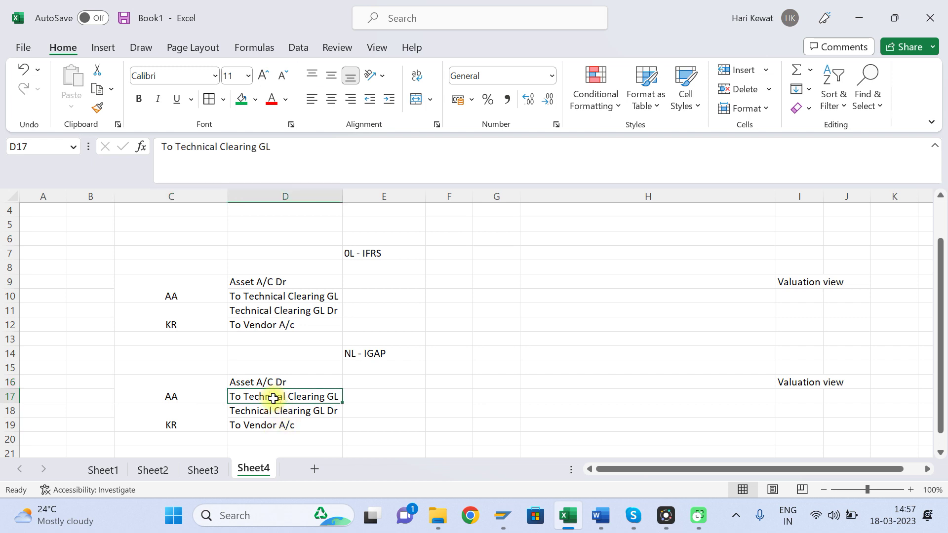
pyautogui.keyDown('ctrl'); pyautogui.click(281, 411); pyautogui.keyUp('ctrl')
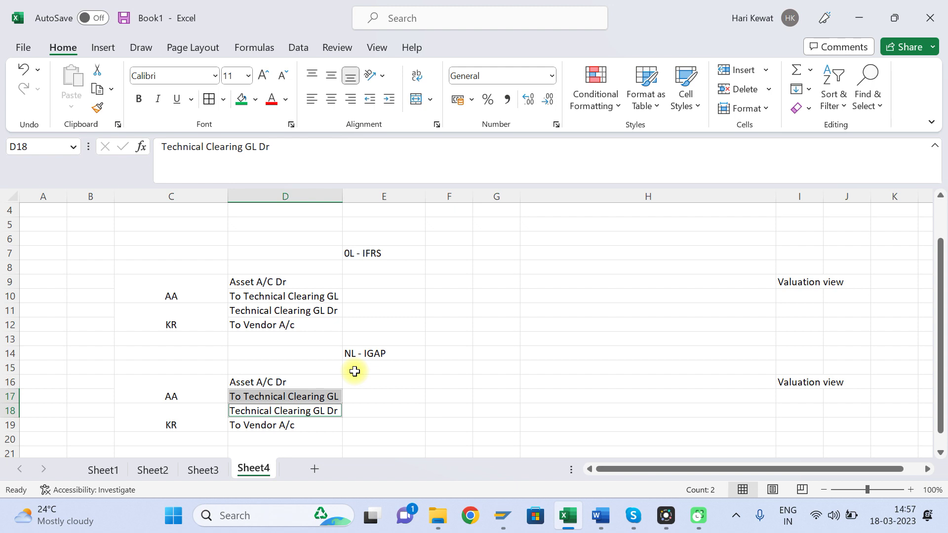
pyautogui.press('Up')
pyautogui.press('Up')
pyautogui.press('Up')
pyautogui.press('Up')
pyautogui.press('Up')
pyautogui.press('Up')
pyautogui.press('Up')
pyautogui.press('Up')
pyautogui.press('Up')
pyautogui.press('Up')
pyautogui.press('Up')
pyautogui.press('Up')
pyautogui.press('Up')
pyautogui.press('Up')
pyautogui.press('Up')
pyautogui.press('Up')
pyautogui.press('Up')
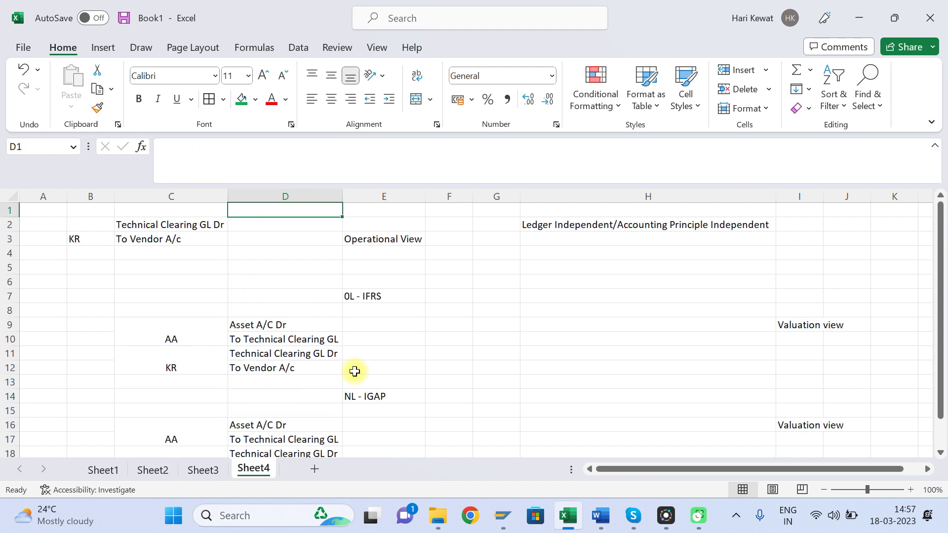
pyautogui.press('Left')
pyautogui.press('Left')
pyautogui.press('Left')
pyautogui.press('Right')
pyautogui.press('Right')
pyautogui.press('Right')
pyautogui.press('Right')
pyautogui.press('Down')
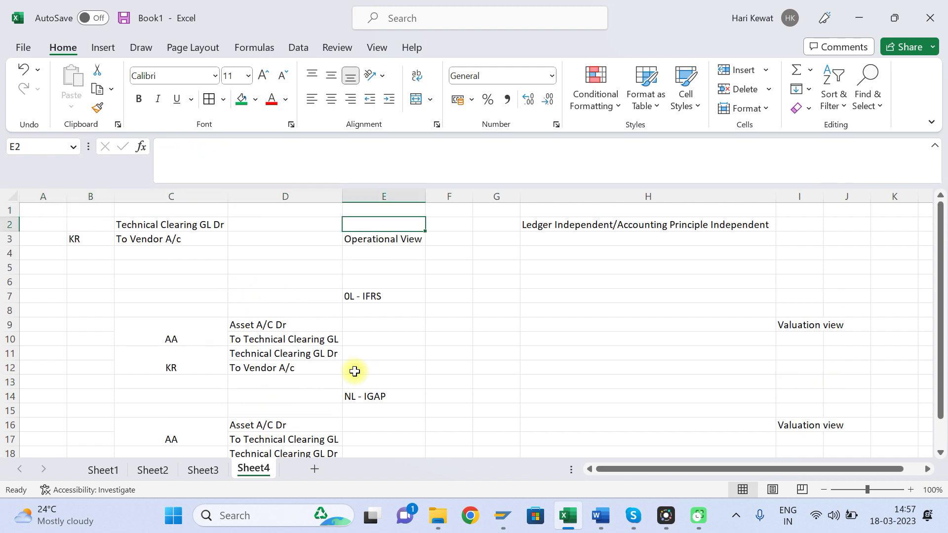
pyautogui.press('Down')
pyautogui.press('Down')
pyautogui.press('Down')
pyautogui.press('Down')
pyautogui.press('Down')
pyautogui.press('Down')
pyautogui.press('Down')
pyautogui.press('Down')
pyautogui.press('Down')
pyautogui.press('Down')
pyautogui.press('Down')
pyautogui.press('Down')
pyautogui.press('Down')
pyautogui.press('Down')
pyautogui.press('Down')
pyautogui.press('Down')
pyautogui.press('Down')
pyautogui.press('Down')
pyautogui.press('Down')
pyautogui.press('Down')
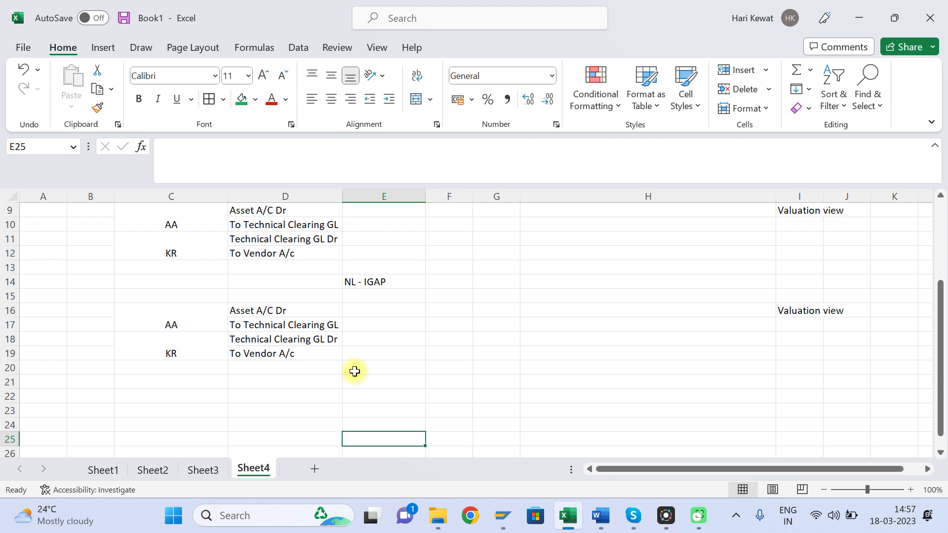
# Switch to the Word document "12. Technical Clearing GL" and read the note on dividing acquisition postings into operational and valuating parts.
pyautogui.click(600, 518)
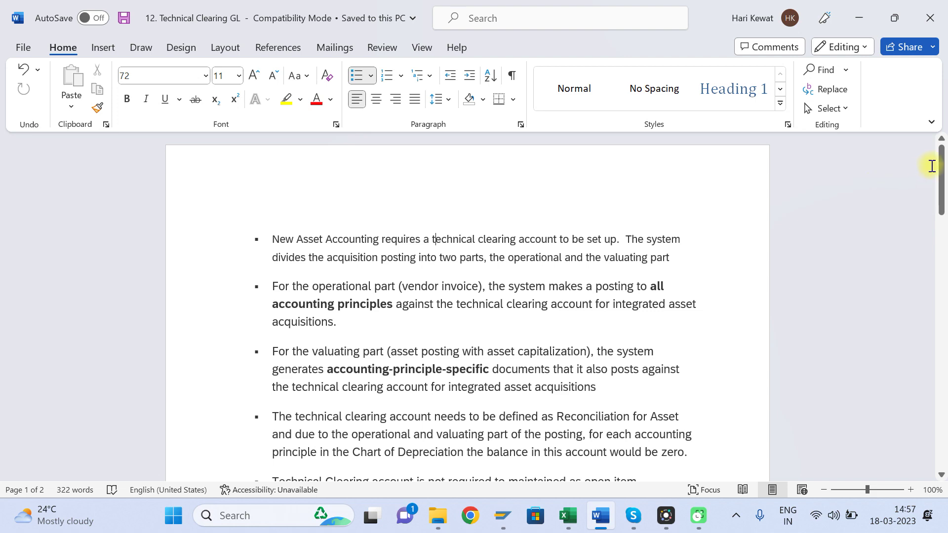
pyautogui.moveTo(938, 154); pyautogui.dragTo(939, 165)
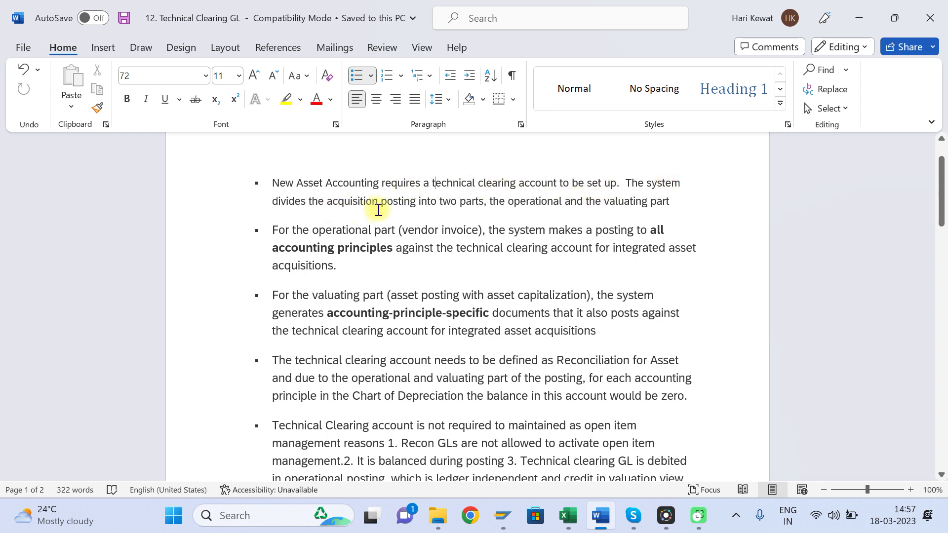
pyautogui.click(664, 201)
# Switch to the Excel sheet and check the technical clearing debit and vendor lines in both ledger blocks.
pyautogui.hotkey('alt', 'Tab')
pyautogui.moveTo(264, 237); pyautogui.dragTo(261, 241)
pyautogui.click(255, 341)
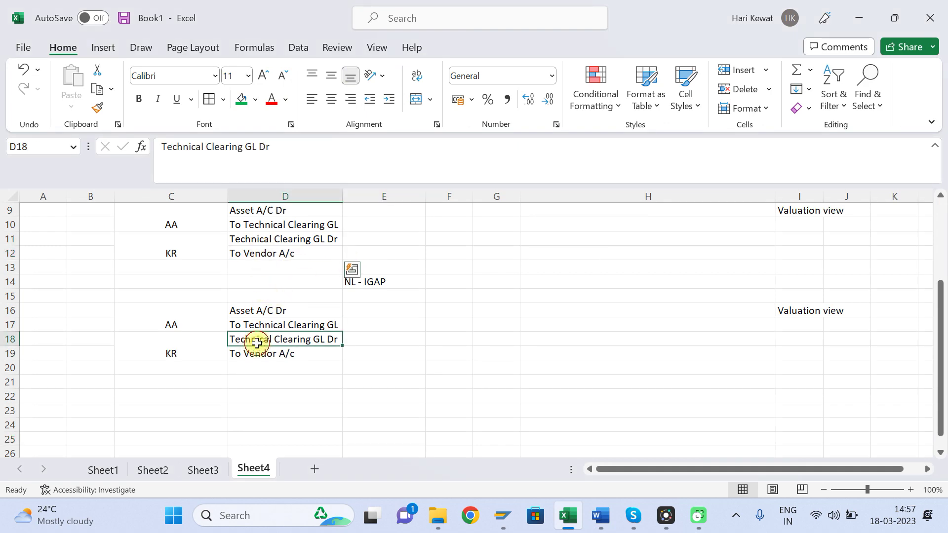
pyautogui.moveTo(256, 343); pyautogui.dragTo(255, 347)
# Return to the Word notes and read the bullet on accounting-principle-specific documents for the valuating part.
pyautogui.hotkey('alt', 'Tab')
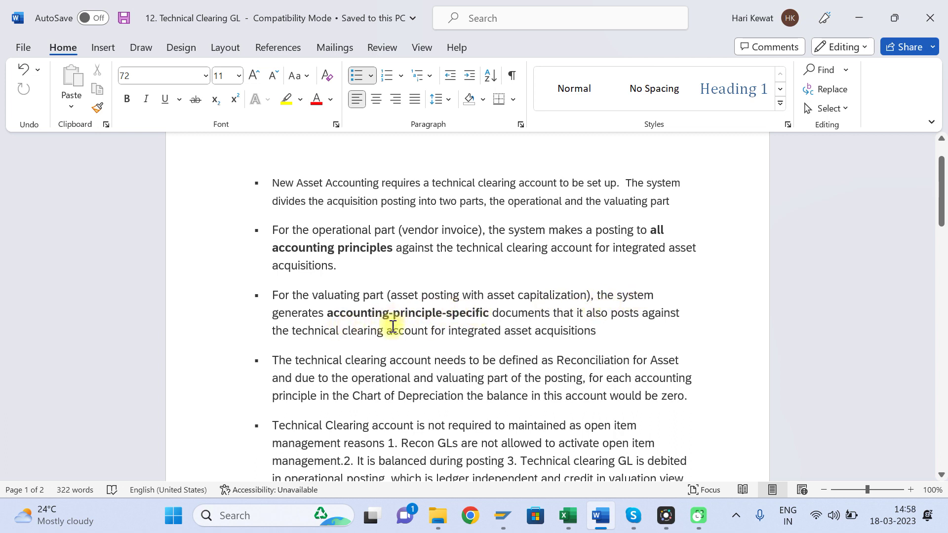
pyautogui.click(512, 341)
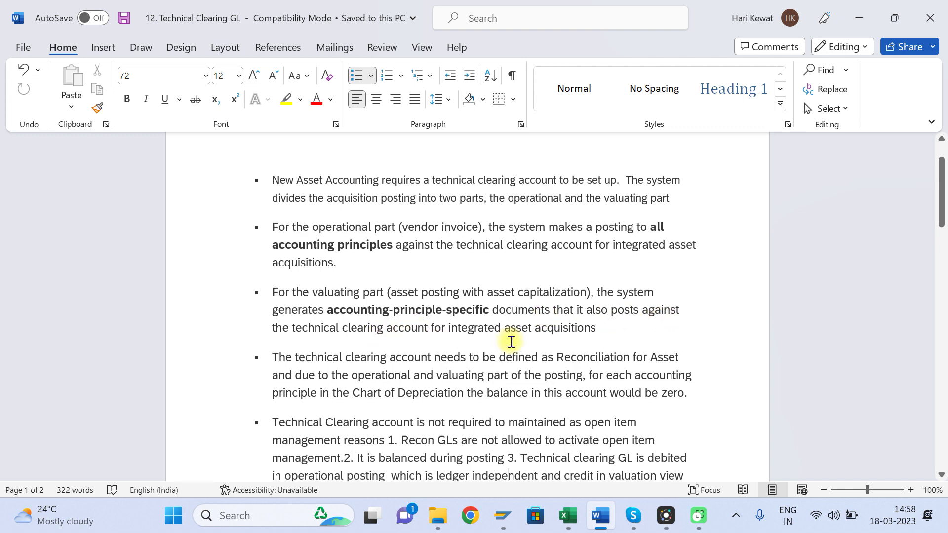
pyautogui.scroll(-1, 512, 342)
# Switch to Excel to check the asset and technical clearing lines D16:D17 and D9:D10, and return to the Word notes.
pyautogui.hotkey('alt', 'Tab')
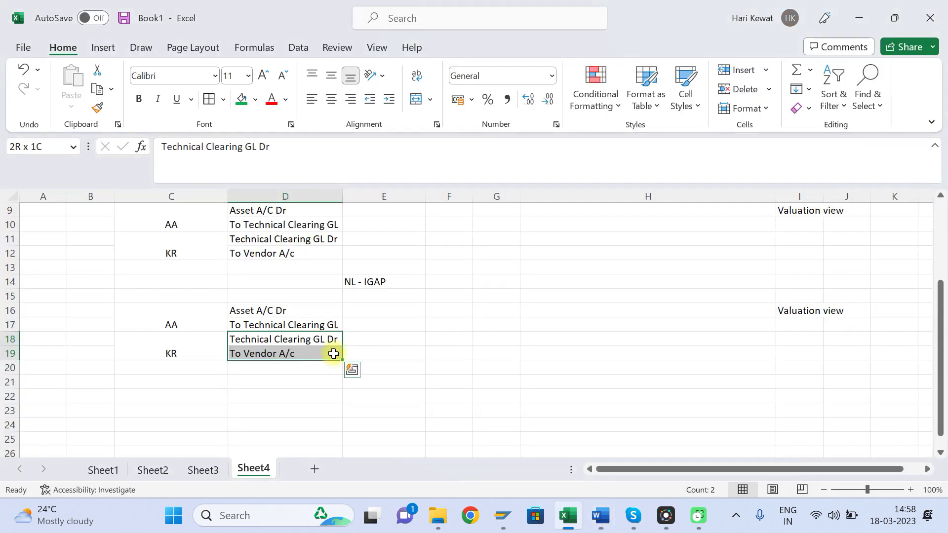
pyautogui.click(271, 309)
pyautogui.hotkey('shift', 'Down')
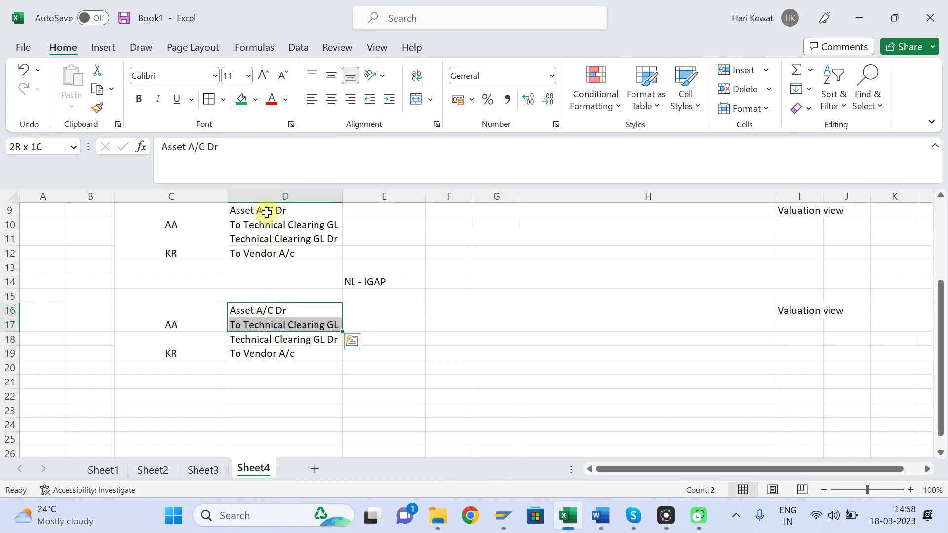
pyautogui.click(266, 211)
pyautogui.hotkey('shift', 'Down')
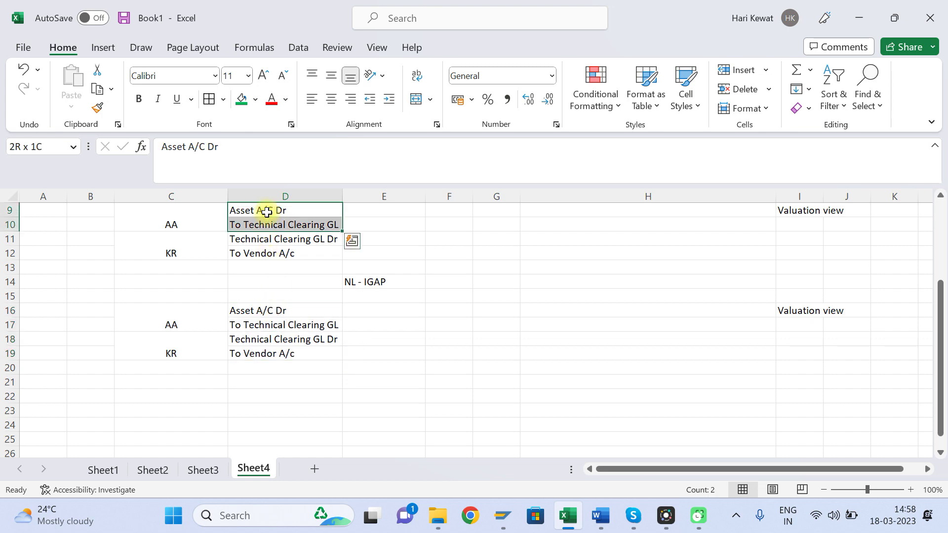
pyautogui.hotkey('ctrl', 'c')
pyautogui.hotkey('alt', 'Tab')
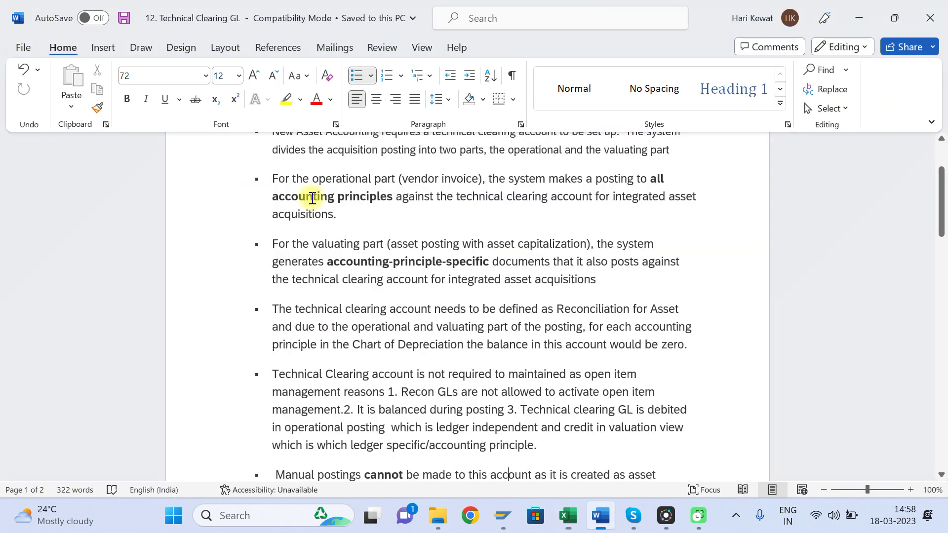
# Read the Word note on defining the technical clearing account as Reconciliation for Asset.
pyautogui.click(555, 310)
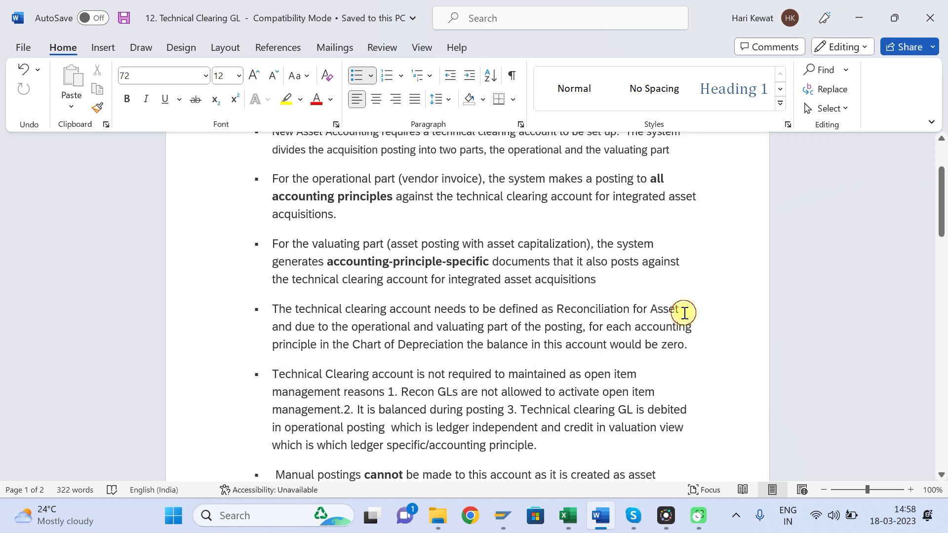
pyautogui.moveTo(682, 311); pyautogui.dragTo(272, 309)
pyautogui.click(427, 339)
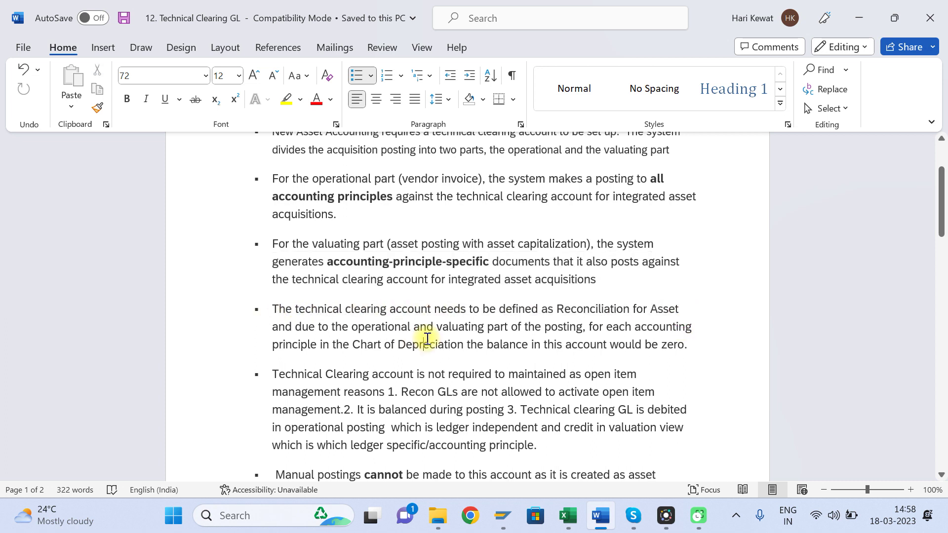
# Switch to the SAP Easy Access session, run transaction FS00 and display the Technical Clearing G/L account from the Asset Group.
pyautogui.moveTo(503, 516)
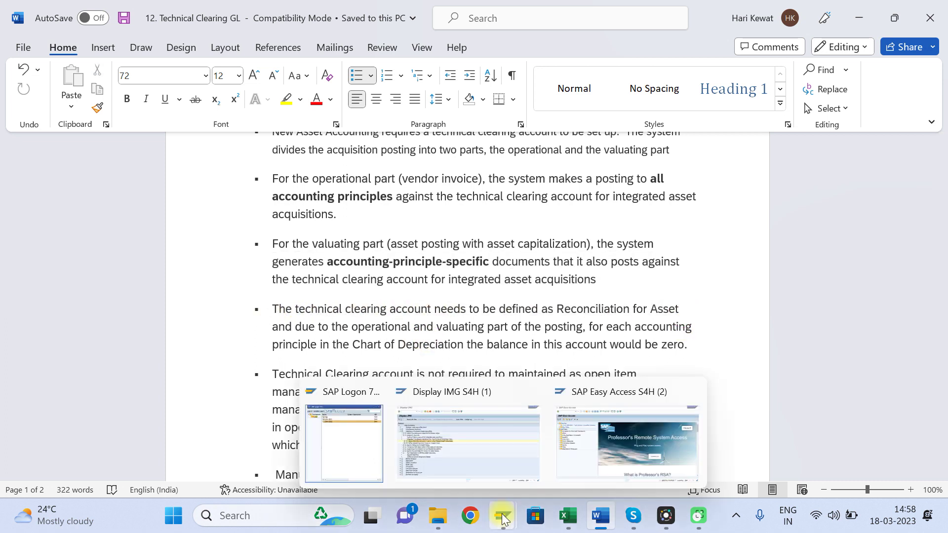
pyautogui.click(621, 471)
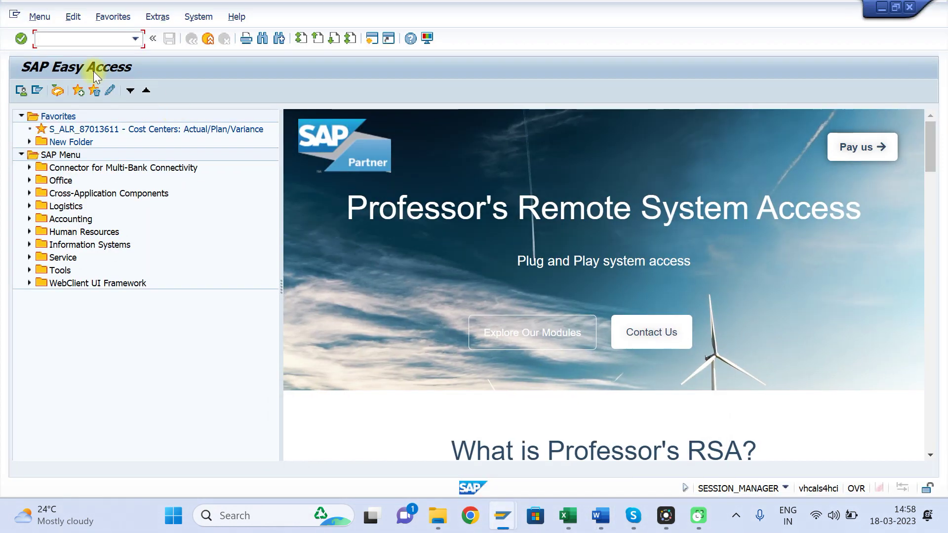
pyautogui.write('FS00')
pyautogui.press('Return')
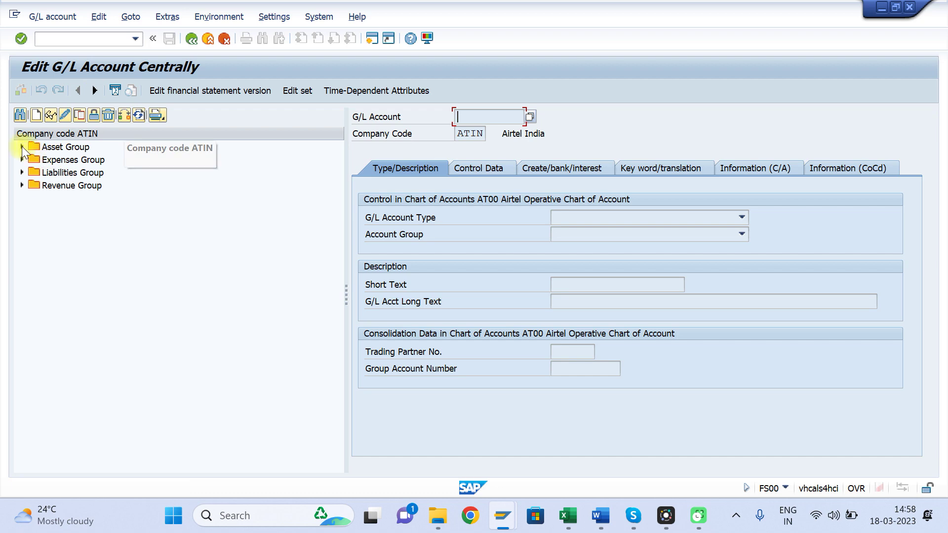
pyautogui.click(22, 147)
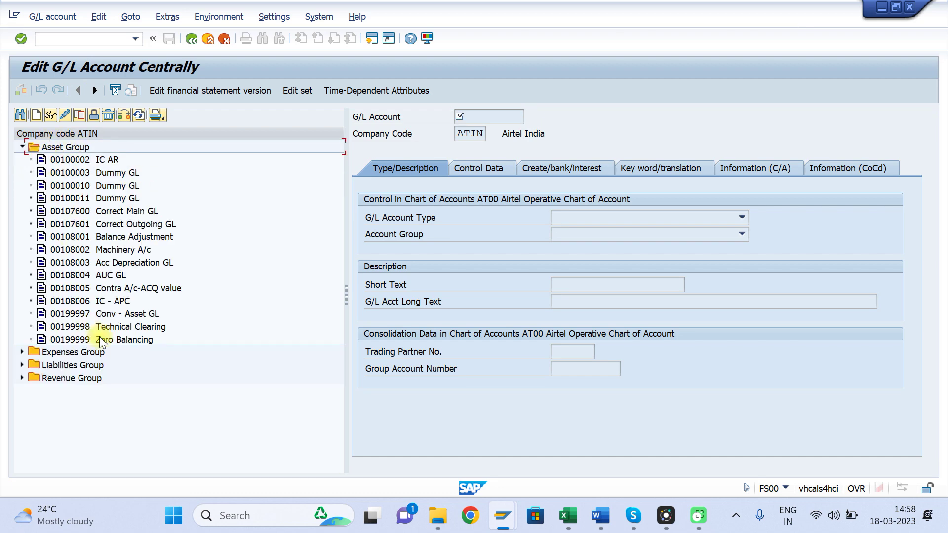
pyautogui.doubleClick(115, 326)
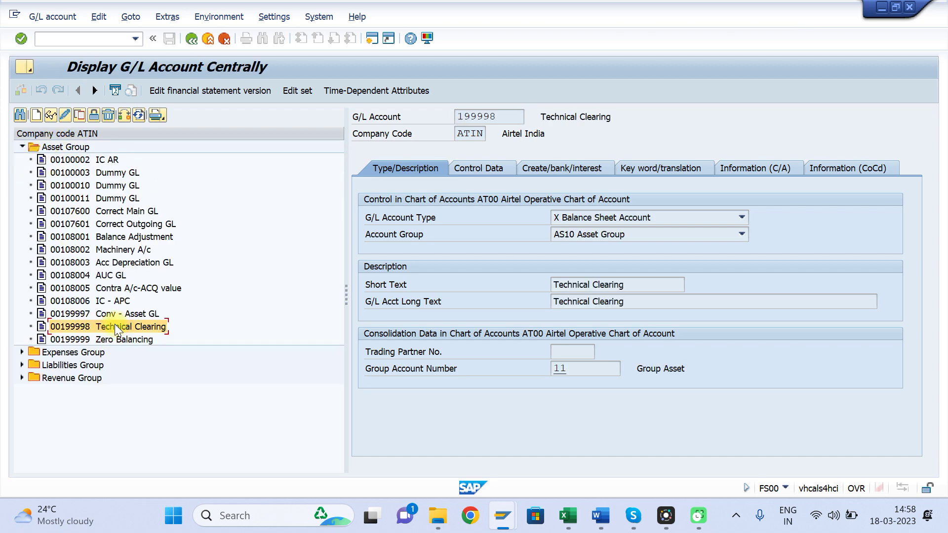
# Check the Technical Clearing account's G/L account type, account group and reconciliation account type in its control data.
pyautogui.click(594, 218)
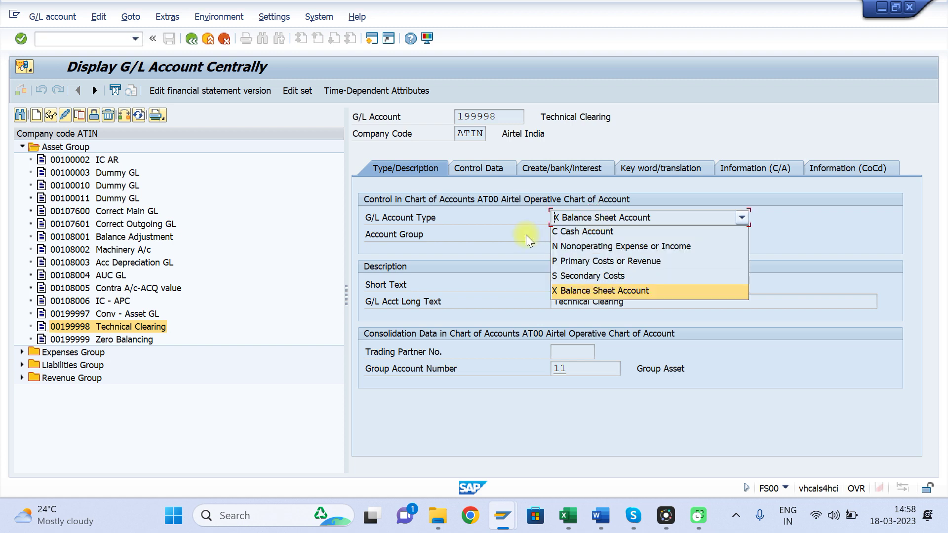
pyautogui.click(526, 235)
pyautogui.click(609, 236)
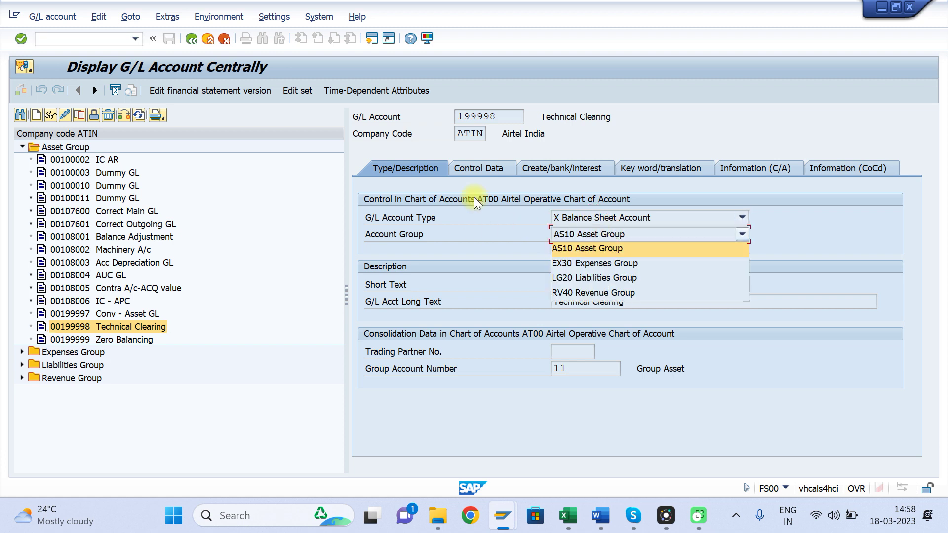
pyautogui.click(475, 165)
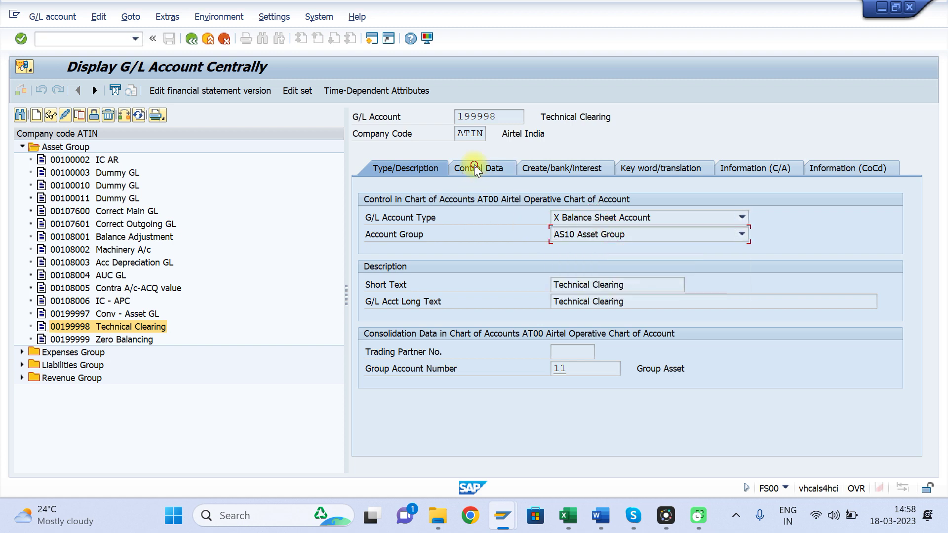
pyautogui.click(474, 168)
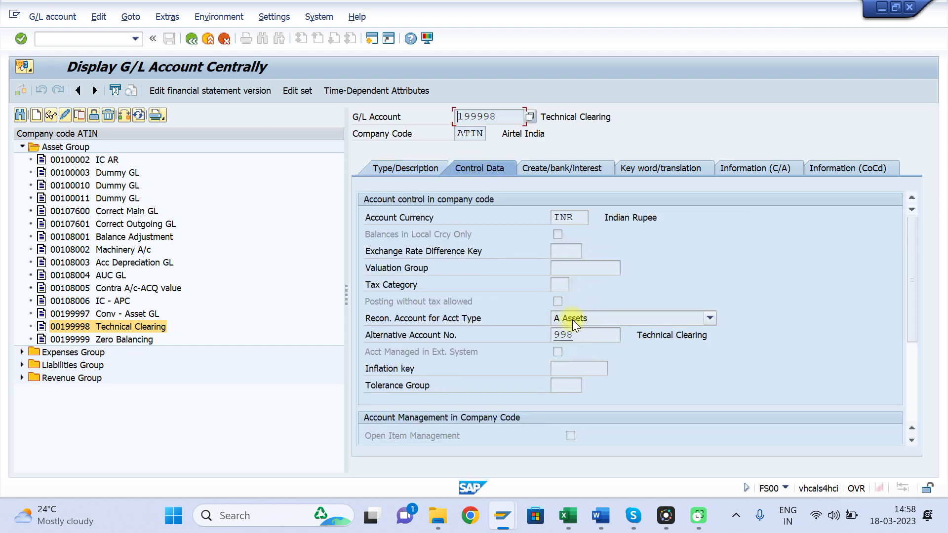
pyautogui.click(573, 319)
pyautogui.click(660, 277)
# Read the Word bullet on open item management and compare it with the Open Item Management setting in SAP.
pyautogui.hotkey('alt', 'Tab')
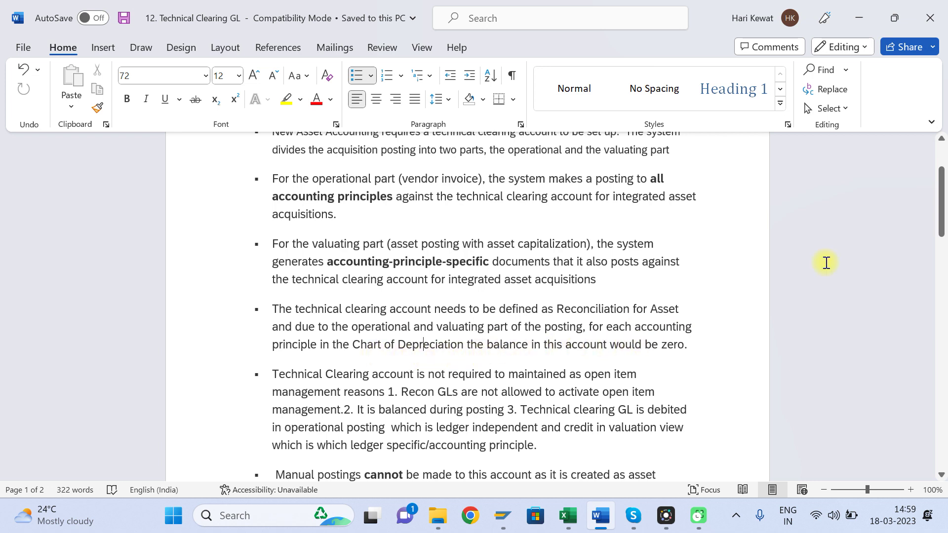
pyautogui.moveTo(942, 213); pyautogui.dragTo(943, 233)
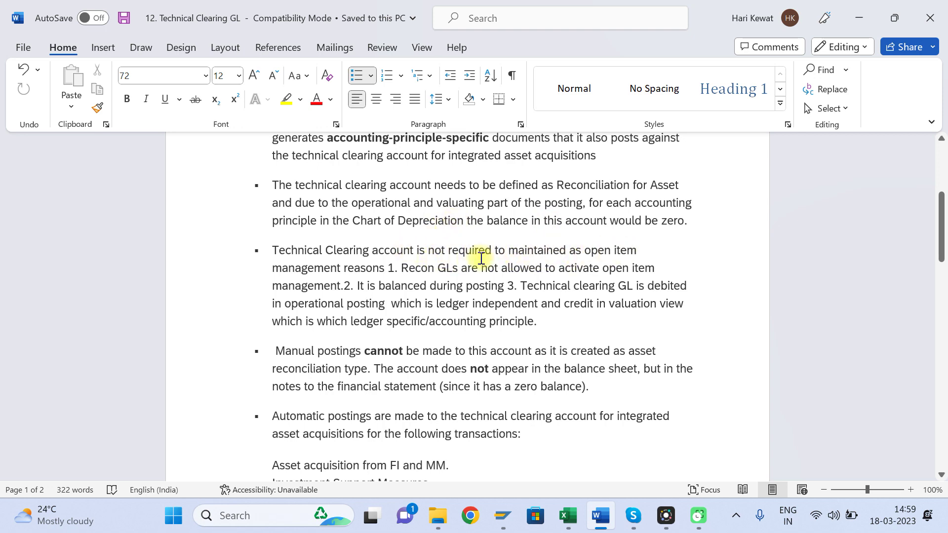
pyautogui.hotkey('alt', 'Tab')
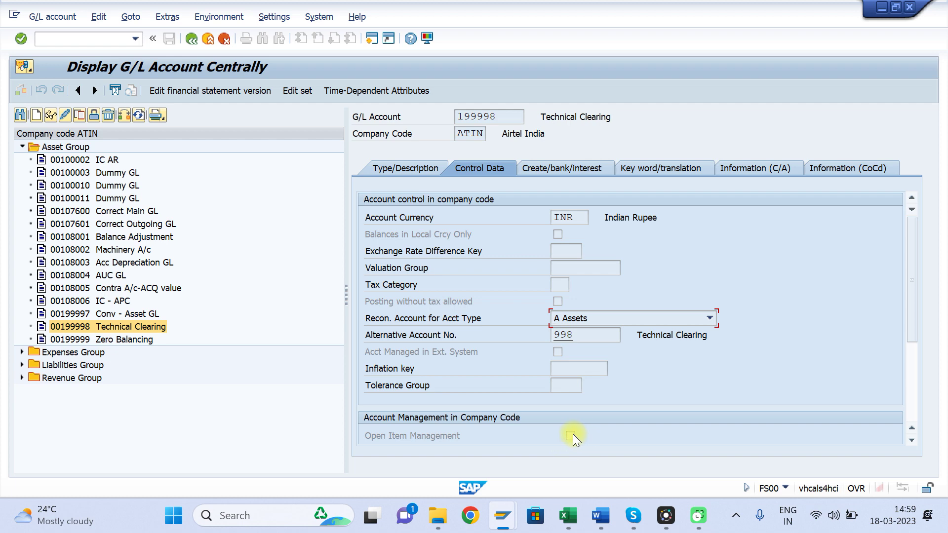
# Switch to Excel Sheet4 and examine the technical clearing credit and debit lines D10:D11 in the 0L - IFRS block.
pyautogui.hotkey('alt', 'Tab')
pyautogui.hotkey('alt', 'Tab')
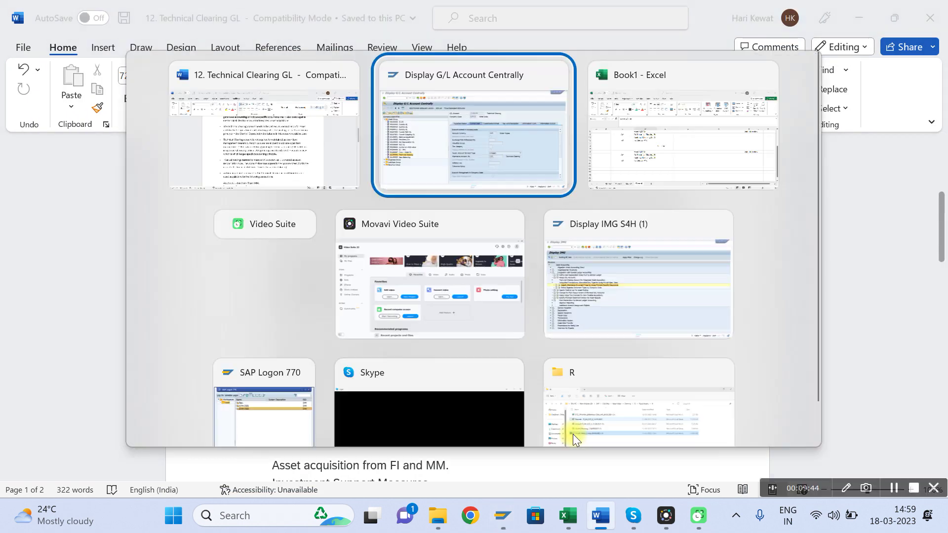
pyautogui.hotkey('alt', 'Tab')
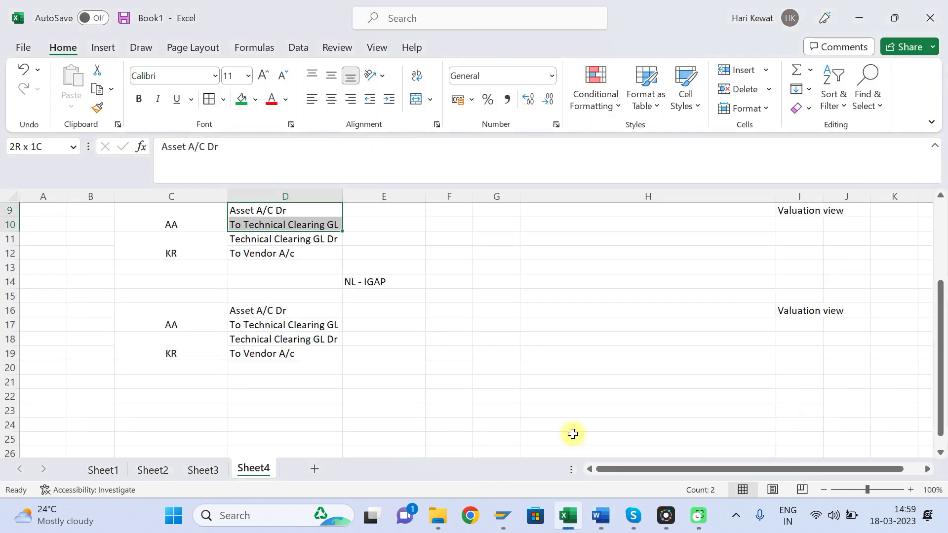
pyautogui.click(309, 370)
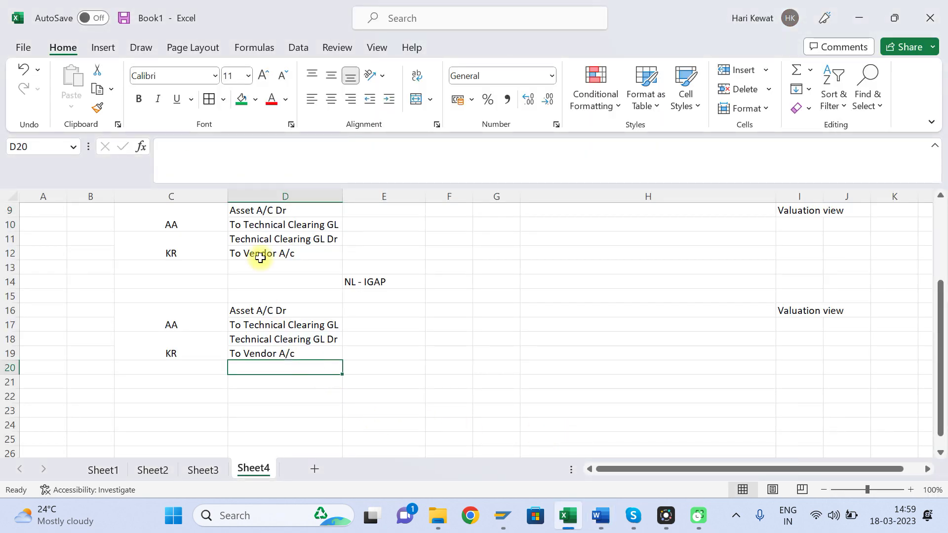
pyautogui.click(252, 225)
pyautogui.hotkey('shift', 'Down')
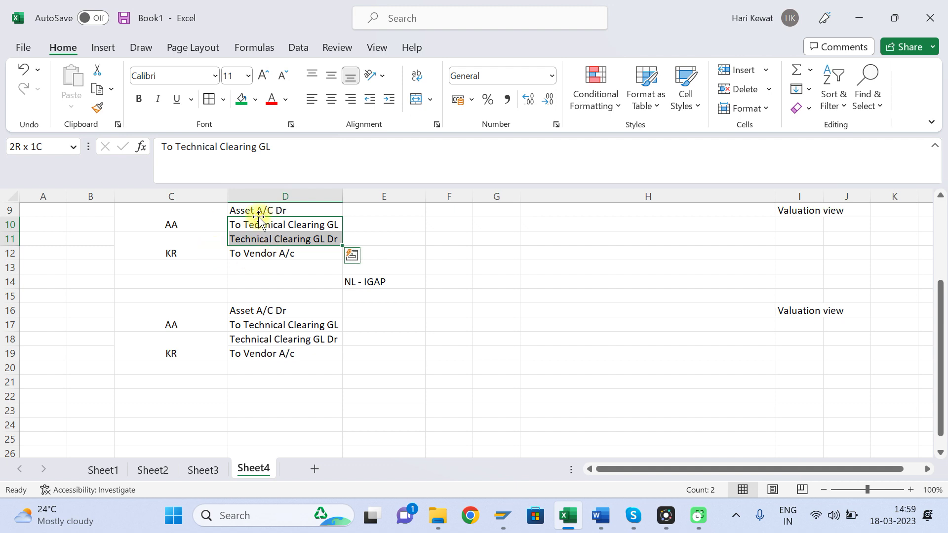
# Examine the operational posting lines, Technical Clearing GL Dr and To Vendor A/c, in D11:D12.
pyautogui.press('Up')
pyautogui.press('Up')
pyautogui.press('Up')
pyautogui.press('Up')
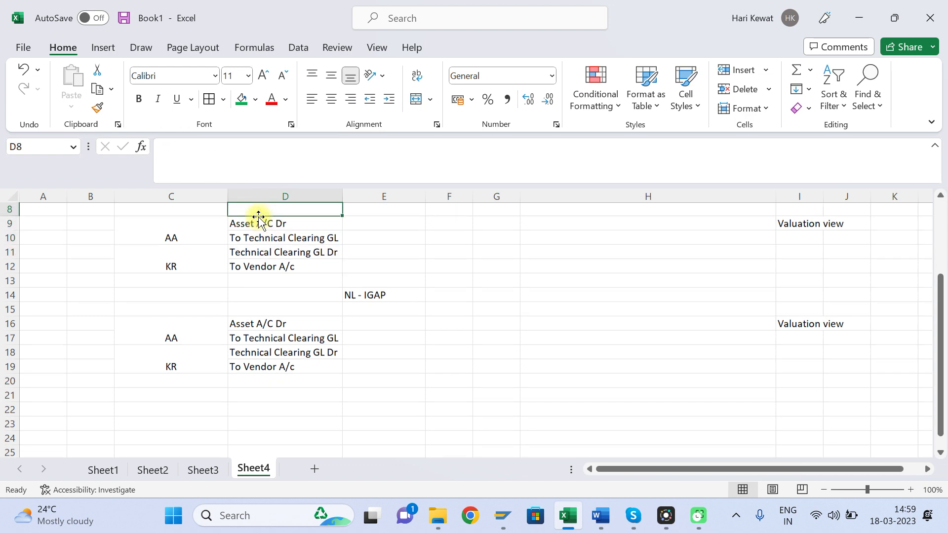
pyautogui.click(260, 281)
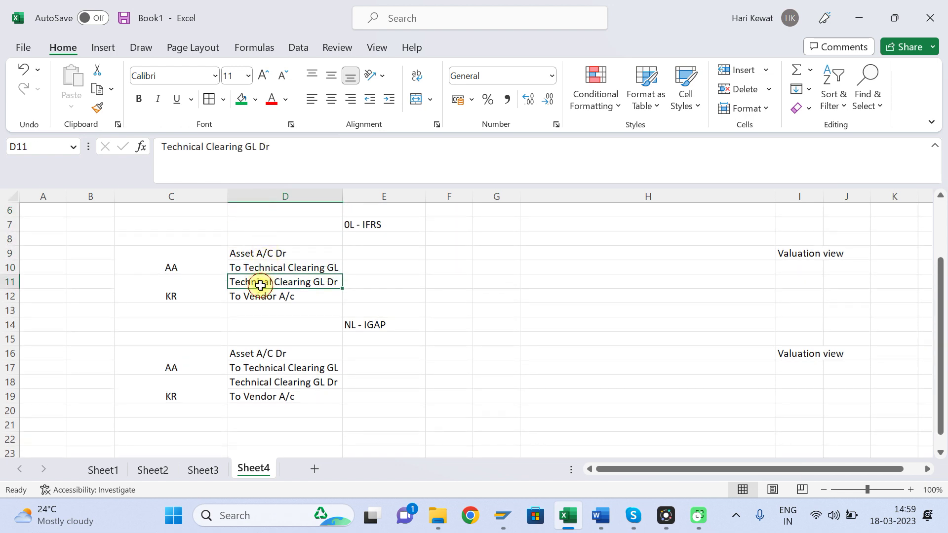
pyautogui.moveTo(261, 286); pyautogui.dragTo(261, 292)
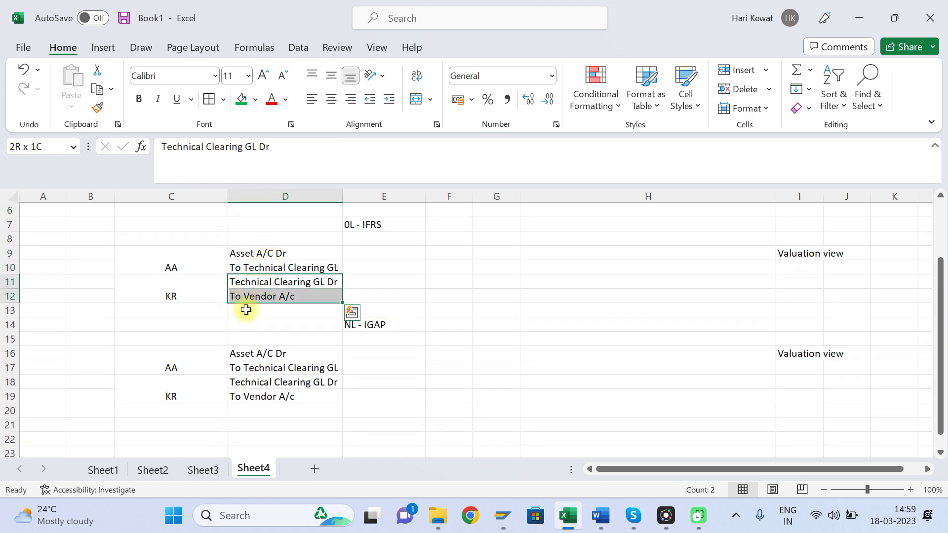
pyautogui.click(256, 282)
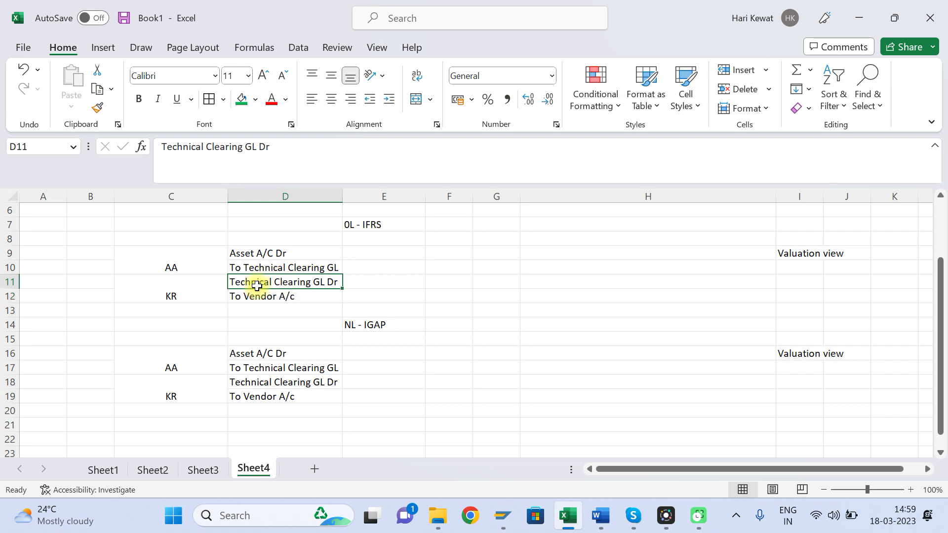
pyautogui.click(10, 281)
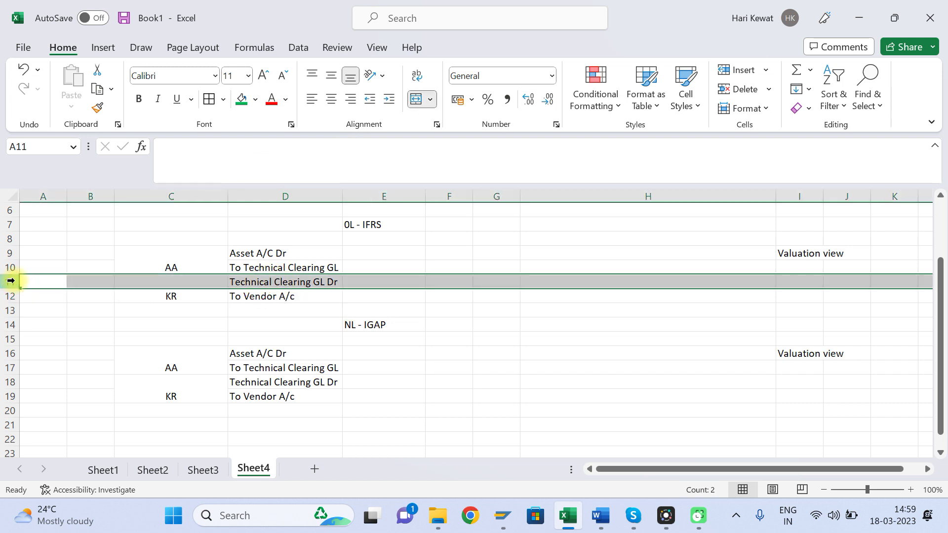
pyautogui.moveTo(10, 281); pyautogui.dragTo(11, 312)
# Examine the valuation posting lines, Asset A/C Dr and To Technical Clearing GL, in D9:D10.
pyautogui.click(252, 269)
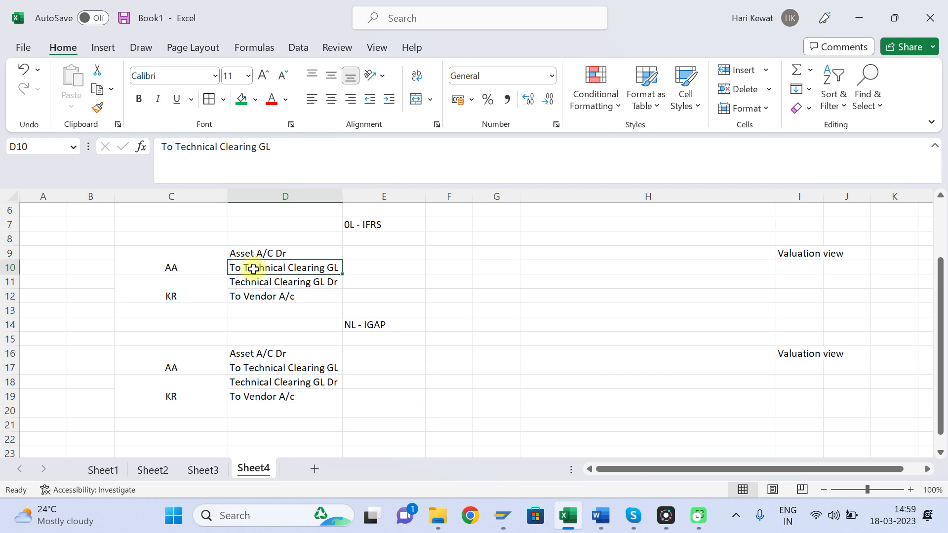
pyautogui.hotkey('shift', 'Up')
pyautogui.click(250, 268)
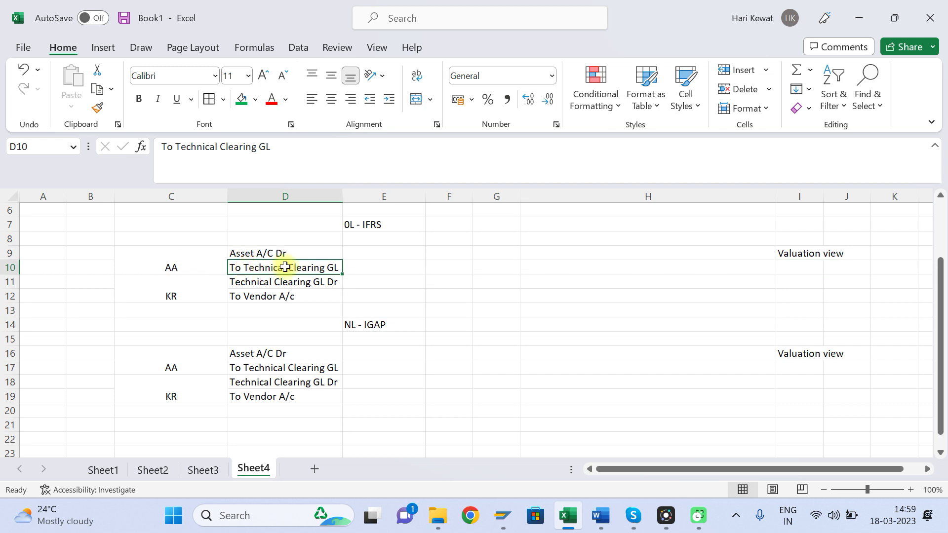
pyautogui.click(10, 267)
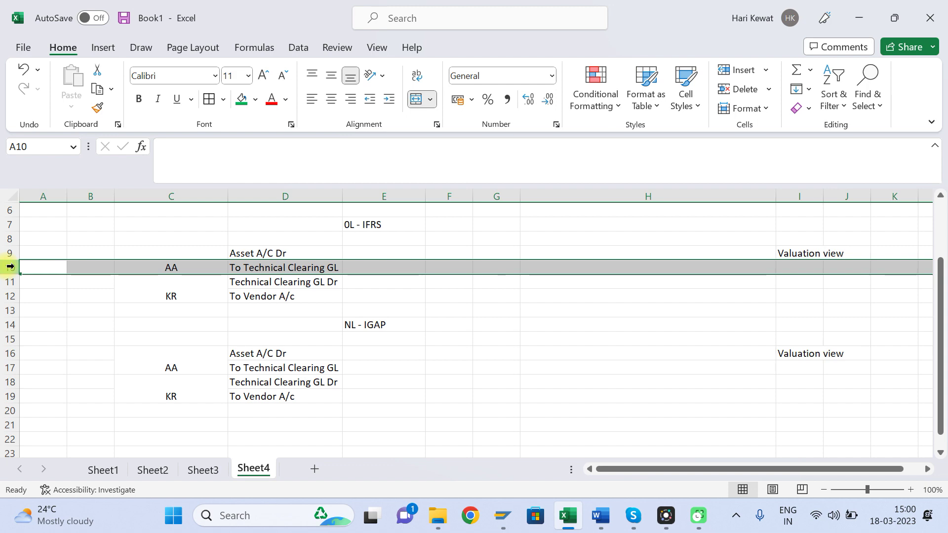
# Read the Word bullet on manual postings, check the reconciliation account type in SAP against it, and return to the notes.
pyautogui.hotkey('alt', 'Tab')
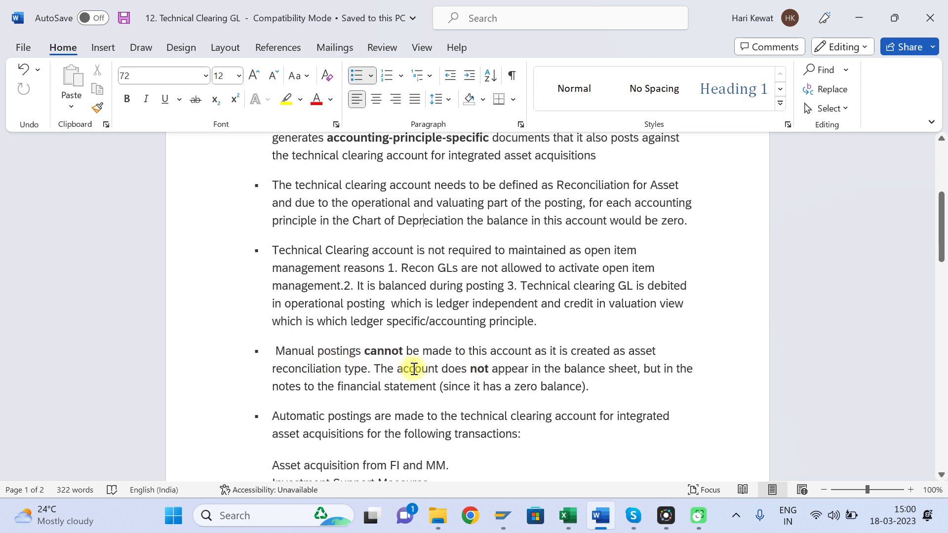
pyautogui.hotkey('alt', 'Tab')
pyautogui.hotkey('alt', 'Tab')
pyautogui.hotkey('alt', 'Tab')
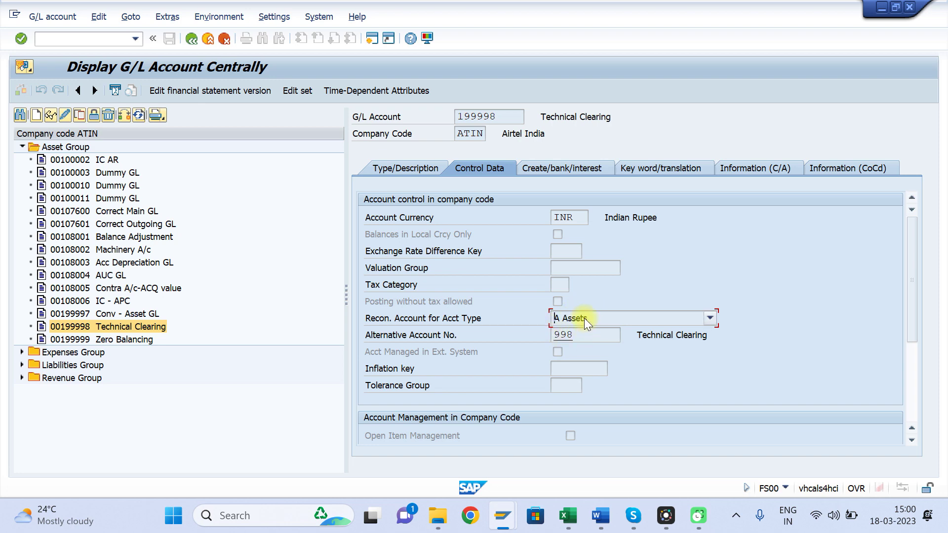
pyautogui.click(593, 296)
pyautogui.hotkey('alt', 'Tab')
pyautogui.hotkey('alt', 'Tab')
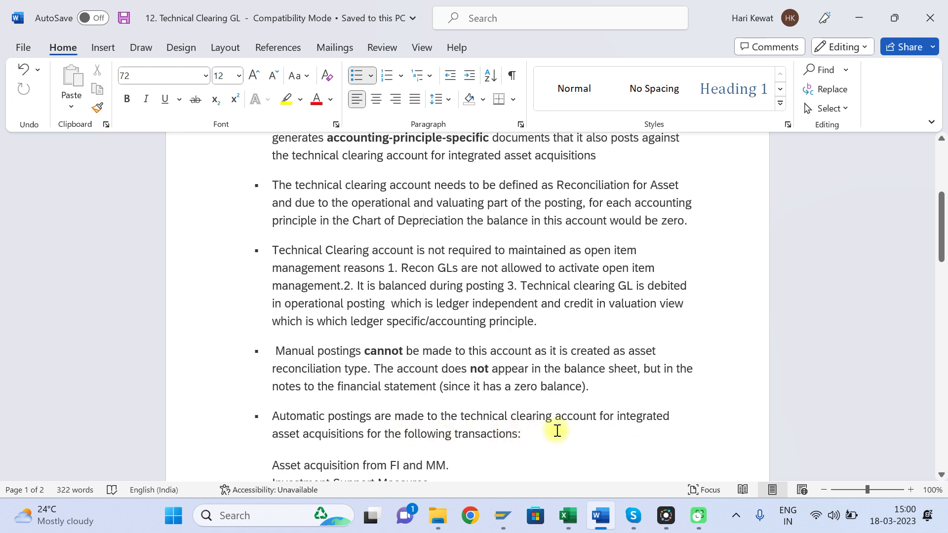
# Read the transactions listed for automatic postings to the technical clearing account, and go to the Purchase from Finance table.
pyautogui.moveTo(942, 226); pyautogui.dragTo(941, 269)
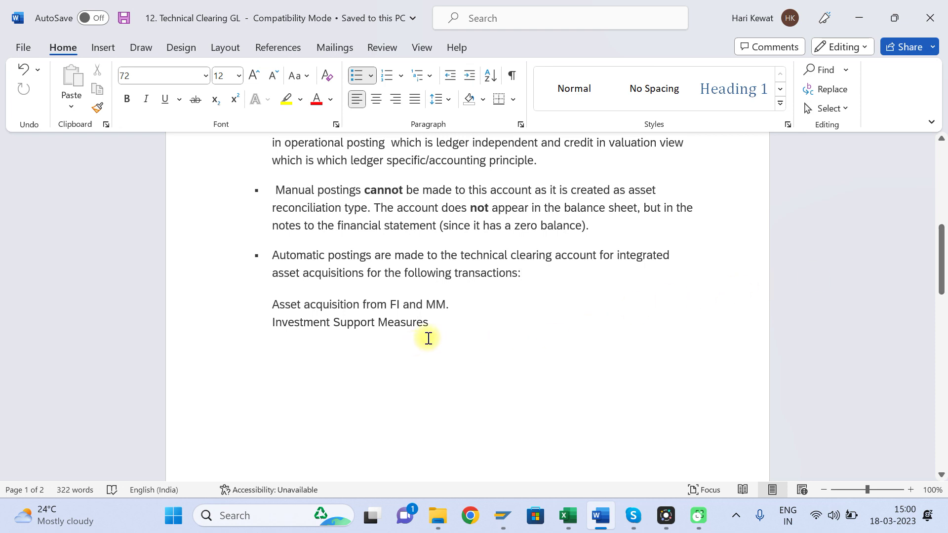
pyautogui.click(433, 321)
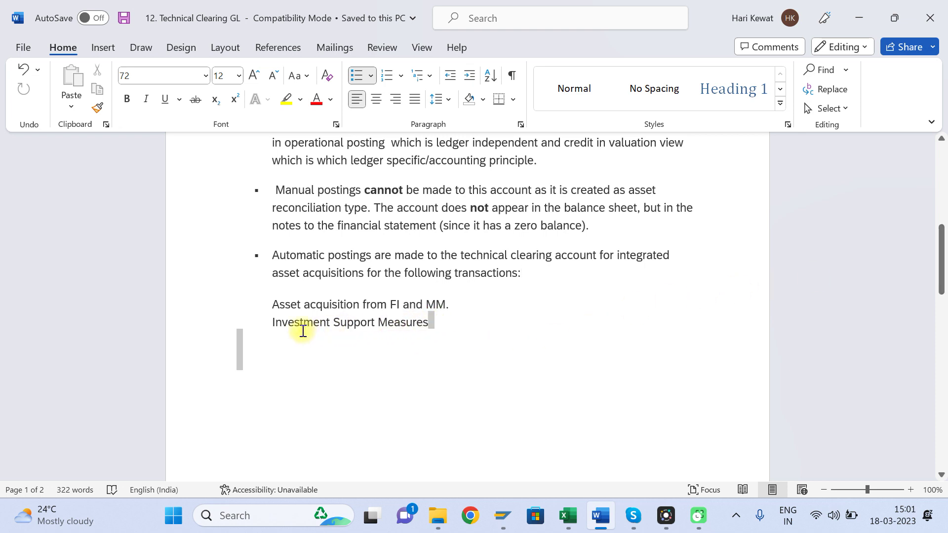
pyautogui.keyDown('shift'); pyautogui.click(277, 322); pyautogui.keyUp('shift')
pyautogui.click(390, 349)
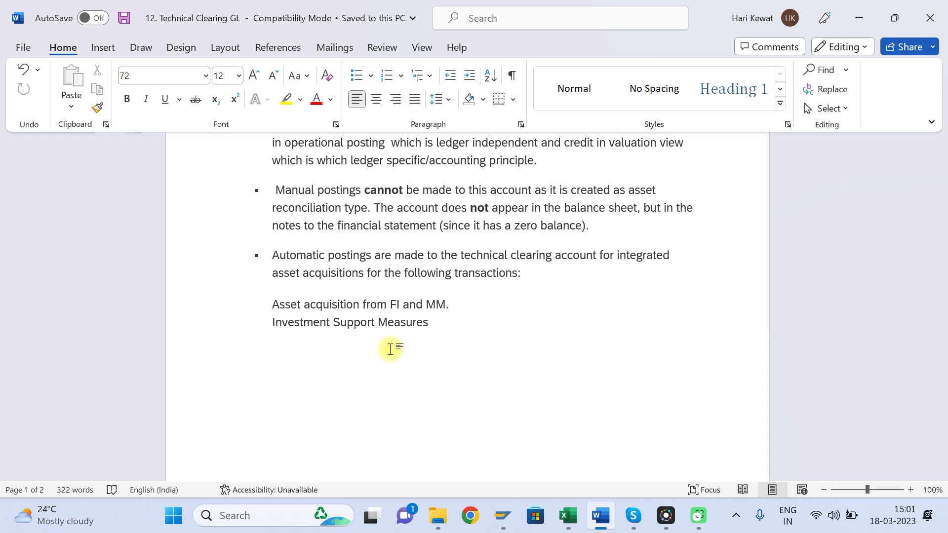
pyautogui.moveTo(434, 324); pyautogui.dragTo(276, 307)
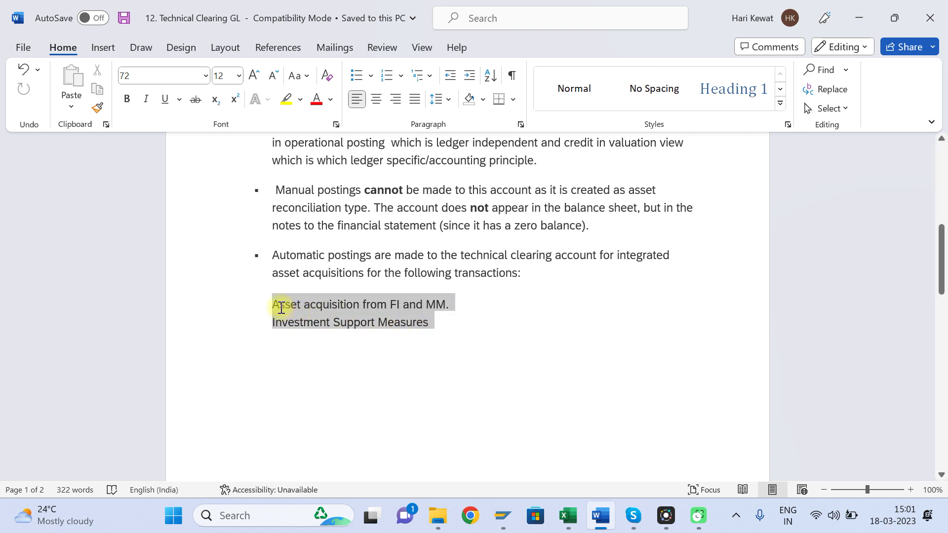
pyautogui.click(447, 333)
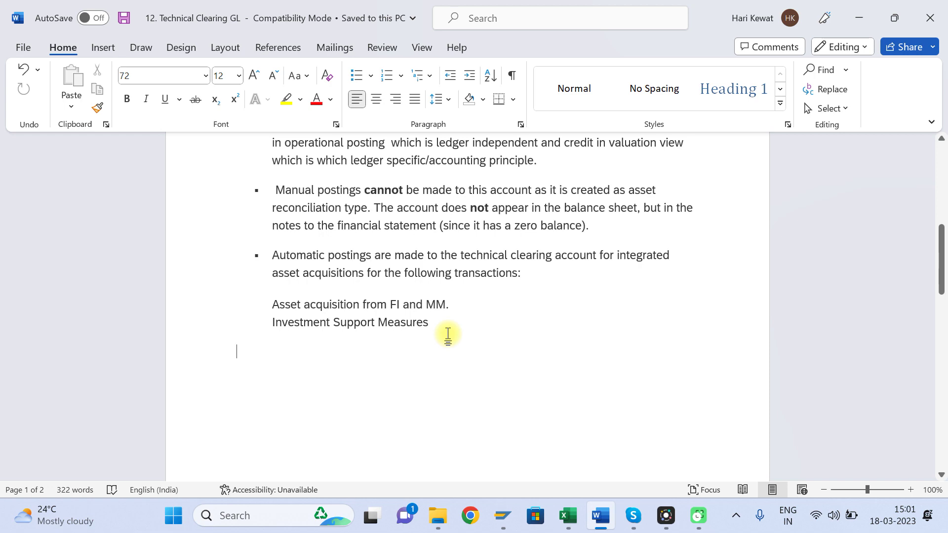
pyautogui.moveTo(941, 241); pyautogui.dragTo(941, 346)
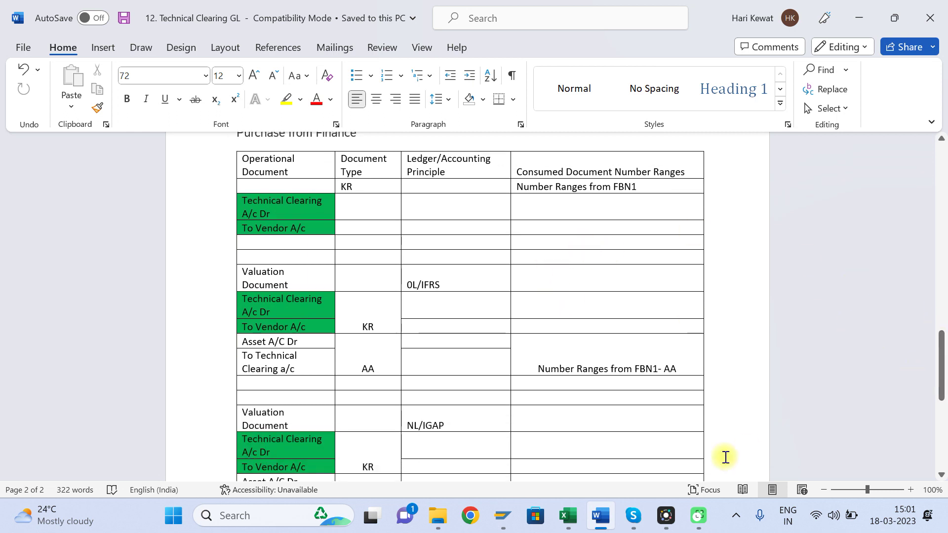
# Switch to the Excel journal entries and enter FBN1-KR in A12, beside the KR document type of the 0L - IFRS block.
pyautogui.moveTo(568, 516)
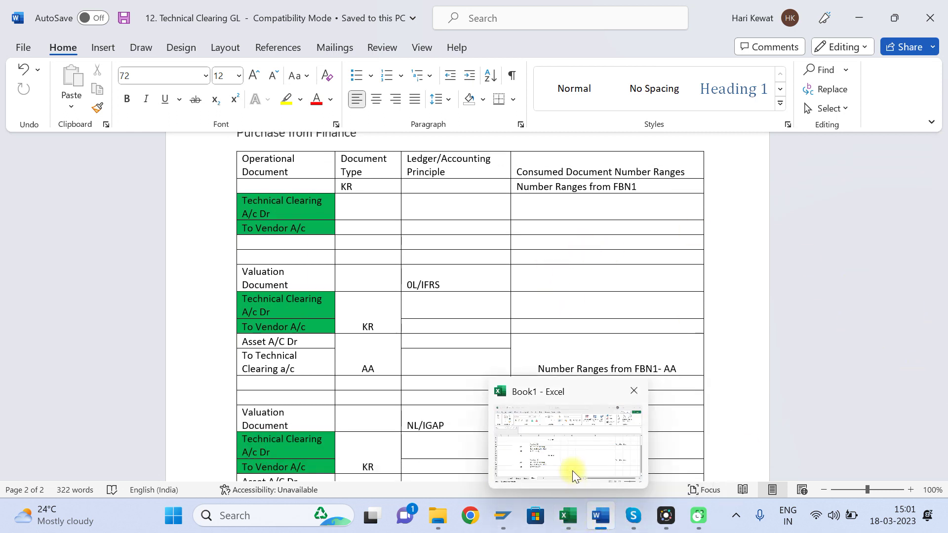
pyautogui.click(583, 459)
pyautogui.click(314, 318)
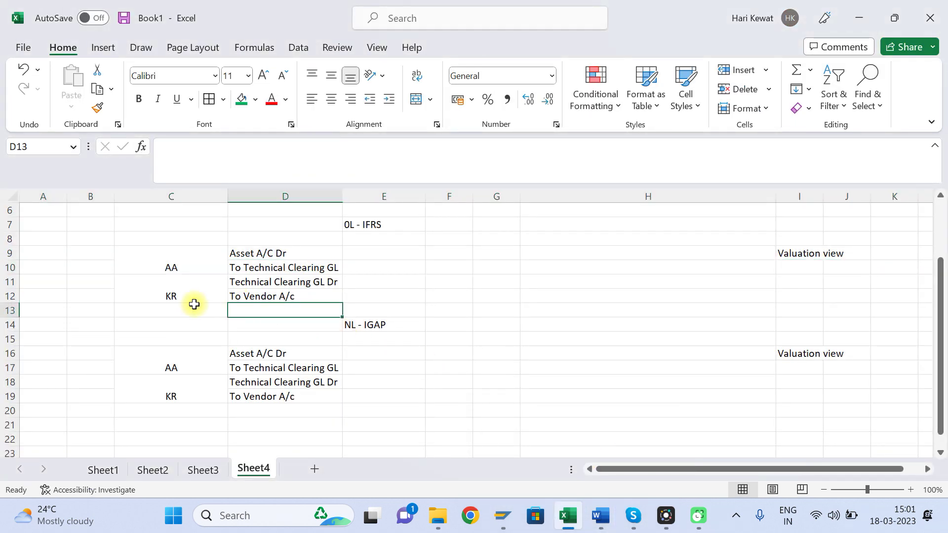
pyautogui.click(172, 294)
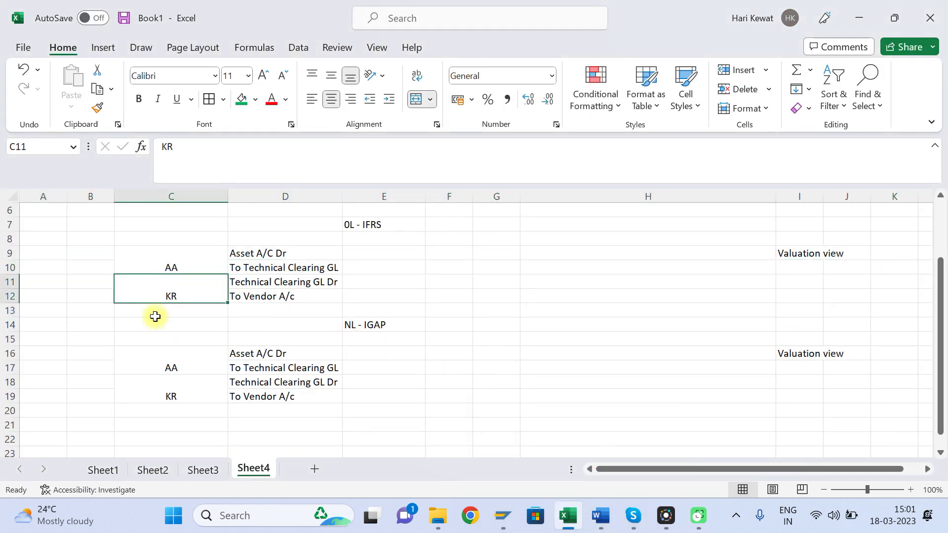
pyautogui.click(83, 292)
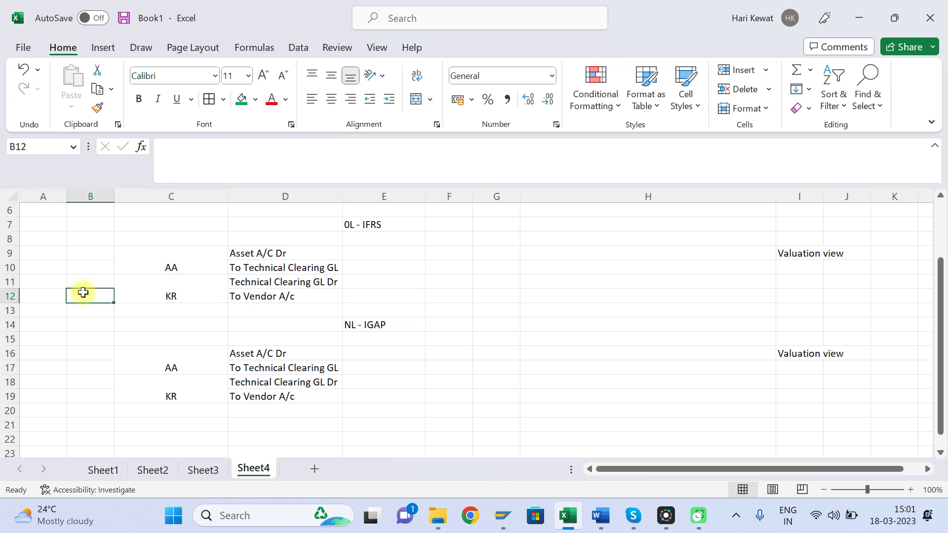
pyautogui.press('Left')
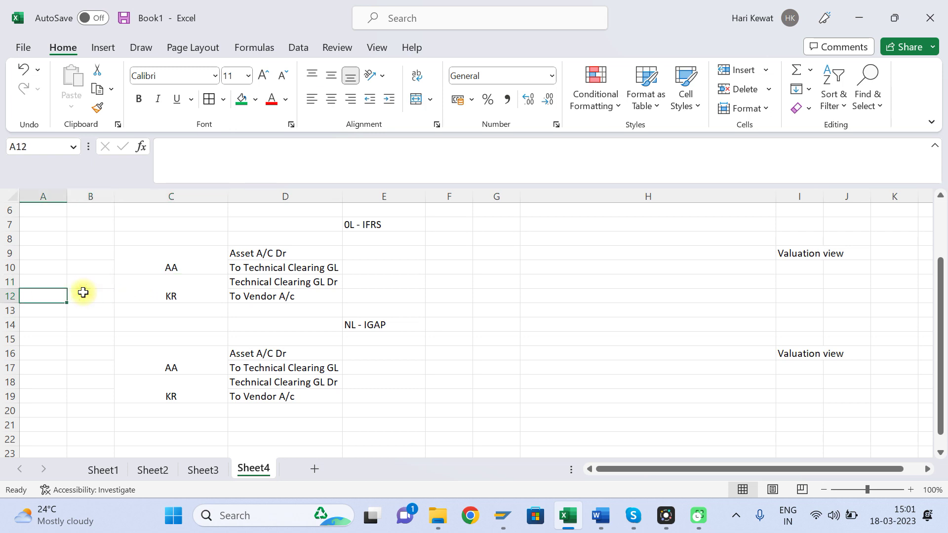
pyautogui.write('FBN1-KR')
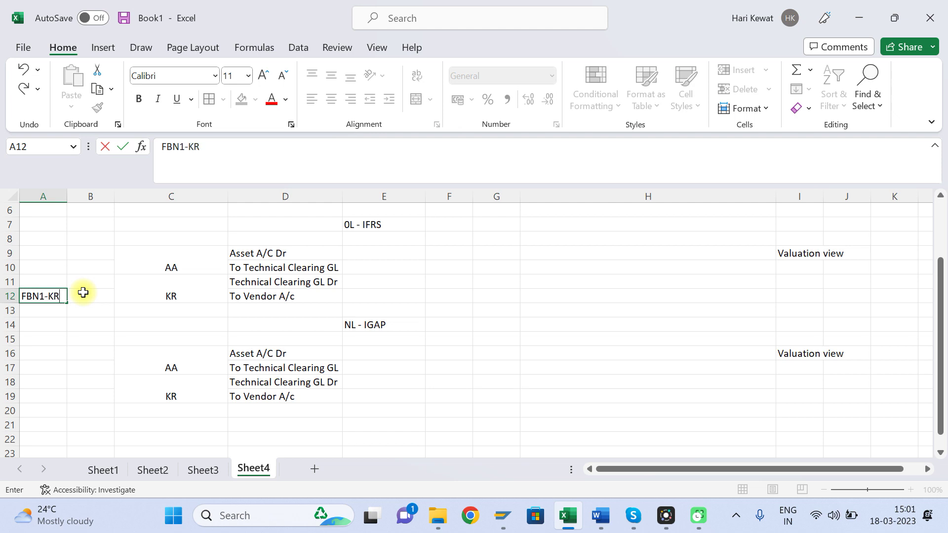
pyautogui.press('Return')
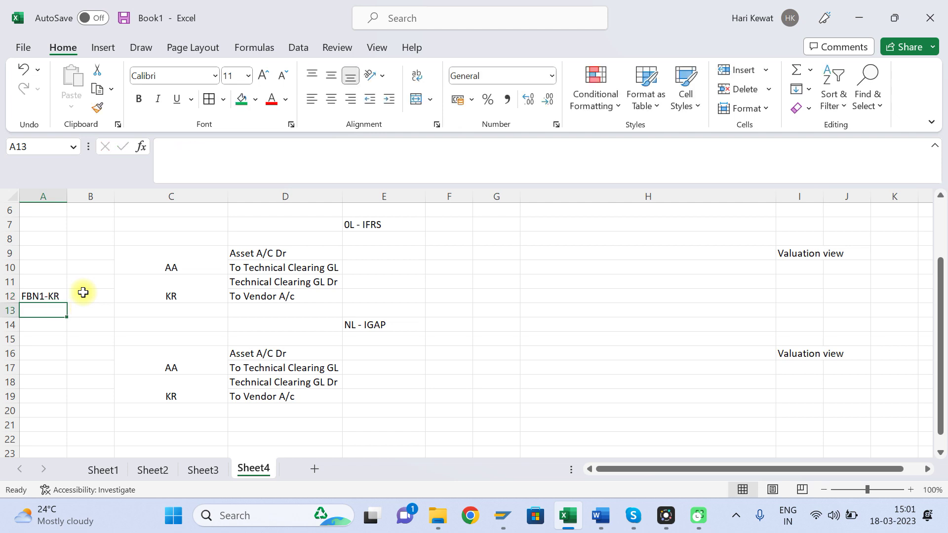
# Enter FBN1-AA in A10, beside the AA document type of the 0L - IFRS block.
pyautogui.press('Up')
pyautogui.press('Up')
pyautogui.press('Up')
pyautogui.write('F')
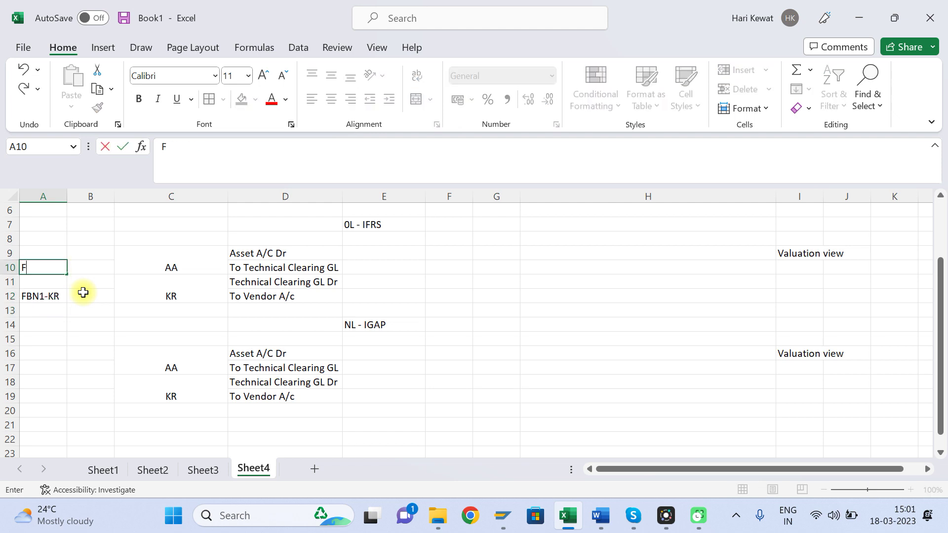
pyautogui.write('BN1-AA')
pyautogui.press('Return')
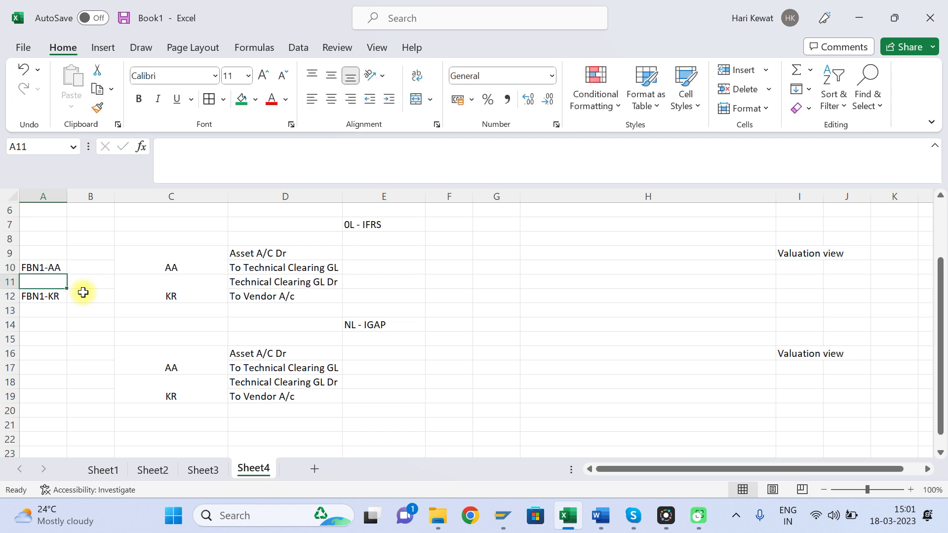
# Copy the FBN1-KR entry from A12 to A3, beside the KR document type of the Operational View.
pyautogui.click(48, 296)
pyautogui.hotkey('ctrl', 'c')
pyautogui.press('Up')
pyautogui.press('Up')
pyautogui.press('Up')
pyautogui.press('Up')
pyautogui.press('Up')
pyautogui.press('Up')
pyautogui.press('Up')
pyautogui.press('Up')
pyautogui.press('Up')
pyautogui.press('Up')
pyautogui.press('Up')
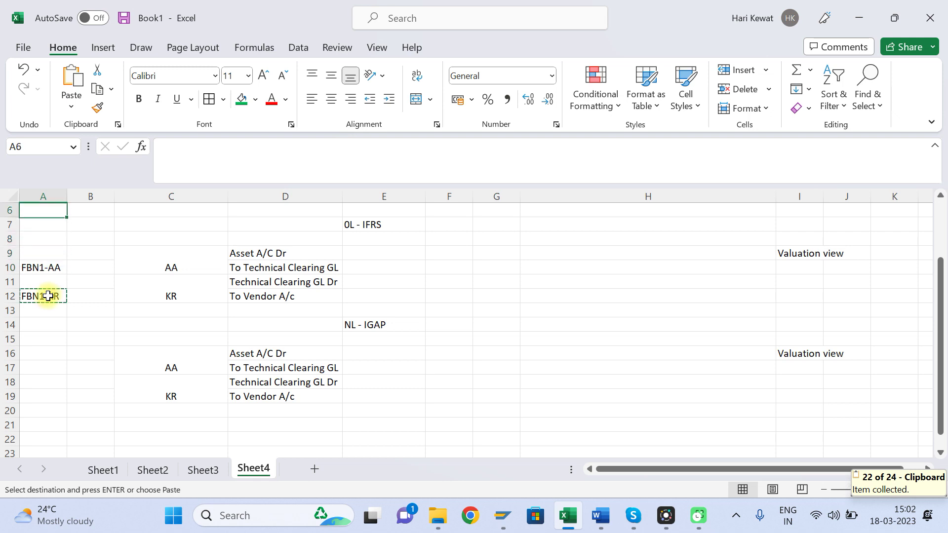
pyautogui.press('Down')
pyautogui.press('Down')
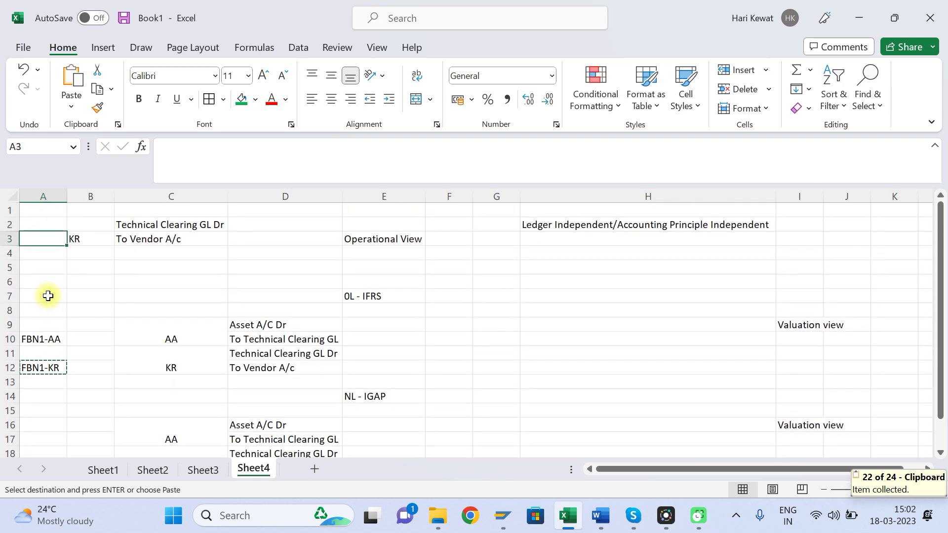
pyautogui.hotkey('ctrl', 'v')
pyautogui.press('Escape')
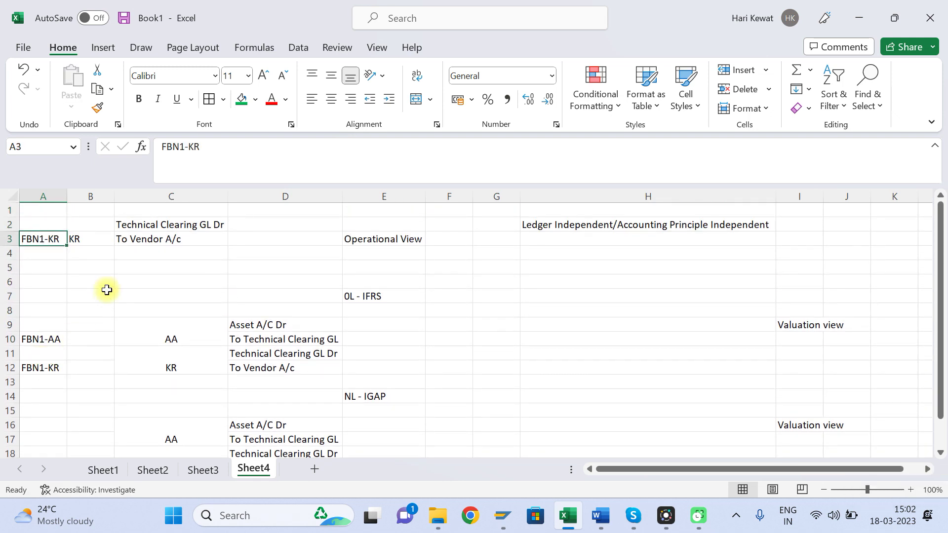
# Copy the FBN1-KR entry from A12 to A19, beside the KR document type of the NL - IGAP block.
pyautogui.click(40, 379)
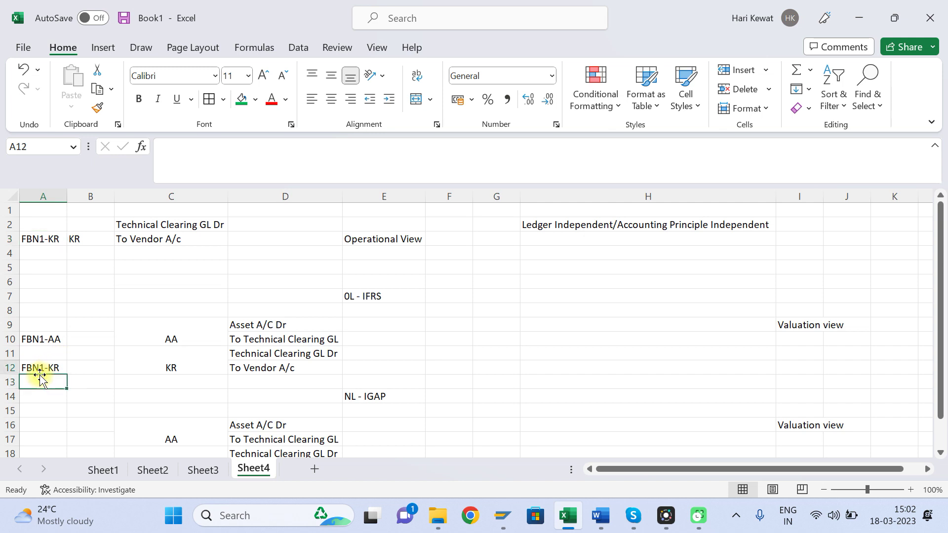
pyautogui.click(39, 371)
pyautogui.hotkey('ctrl', 'c')
pyautogui.press('Down')
pyautogui.press('Down')
pyautogui.press('Down')
pyautogui.press('Down')
pyautogui.press('Down')
pyautogui.press('Down')
pyautogui.press('Down')
pyautogui.press('Down')
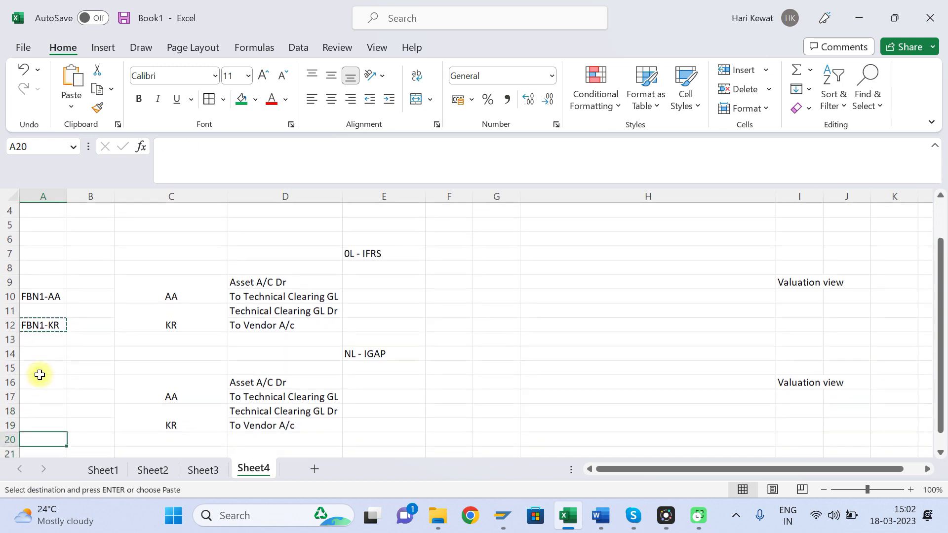
pyautogui.press('Up')
pyautogui.hotkey('ctrl', 'v')
pyautogui.press('Escape')
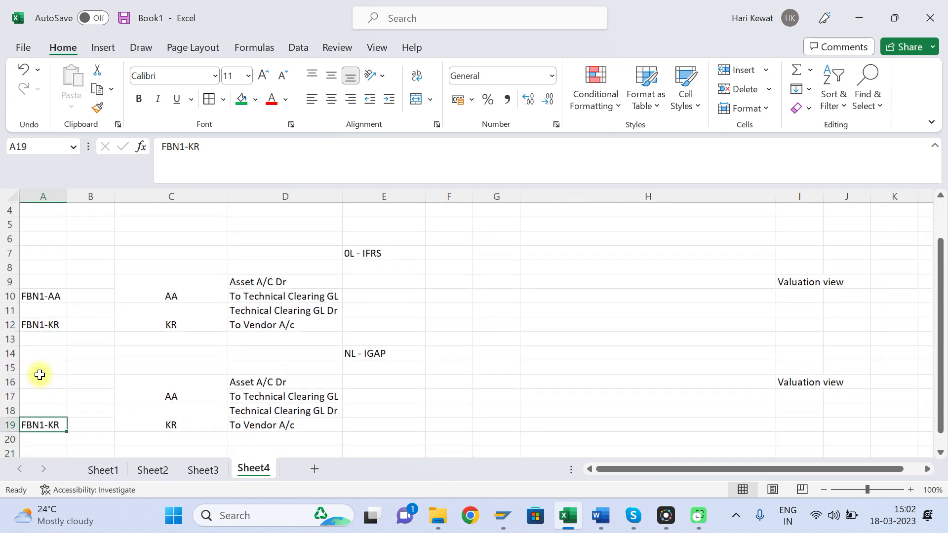
# Compare the number range entries and asset posting lines of the 0L - IFRS block with those of the NL - IGAP block.
pyautogui.click(51, 296)
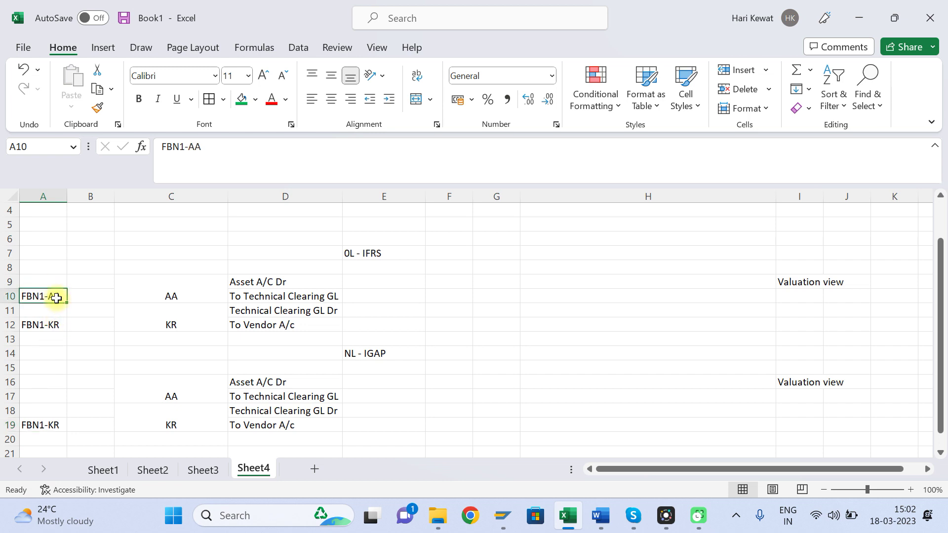
pyautogui.click(260, 284)
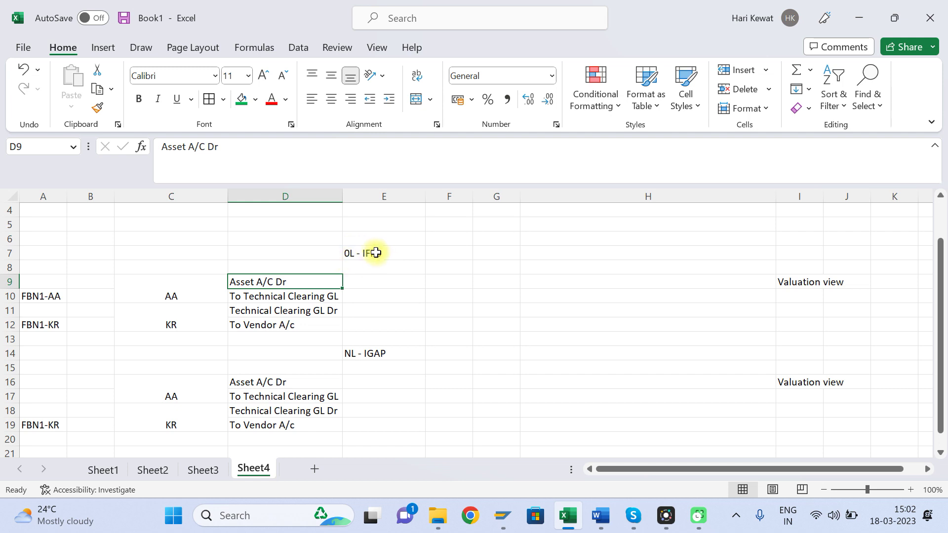
pyautogui.click(263, 385)
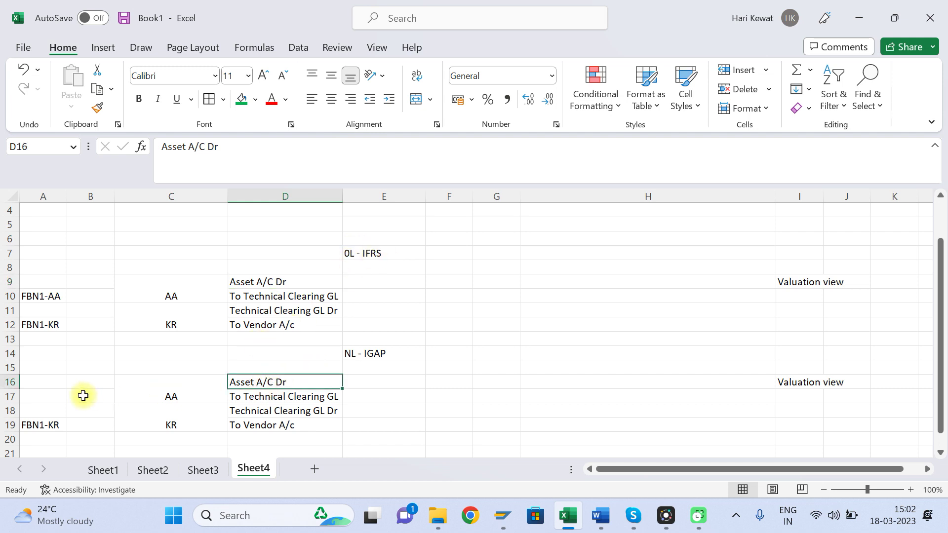
pyautogui.click(53, 394)
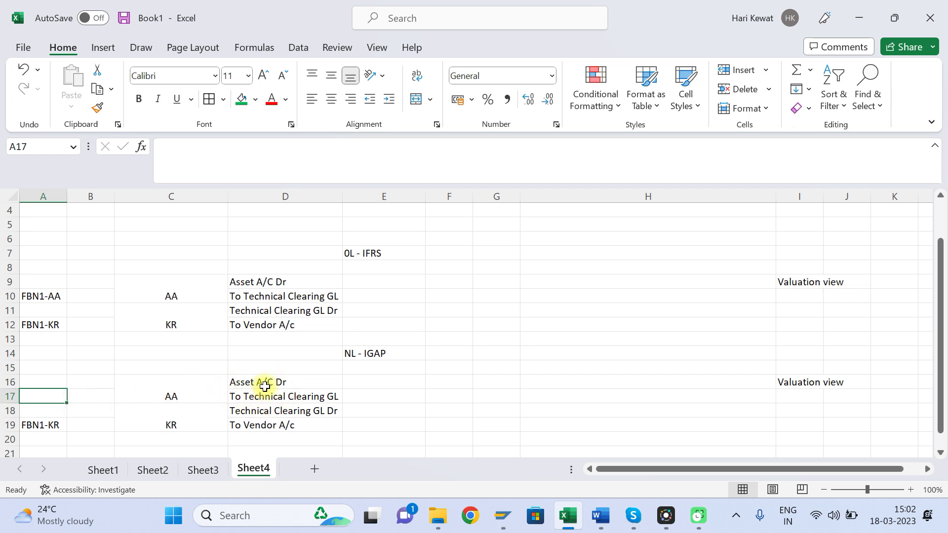
pyautogui.click(37, 393)
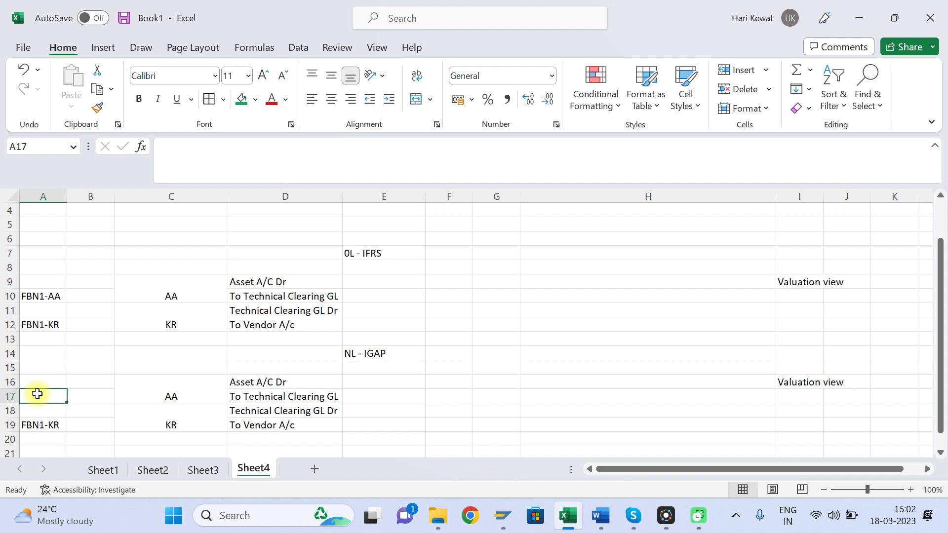
pyautogui.click(56, 291)
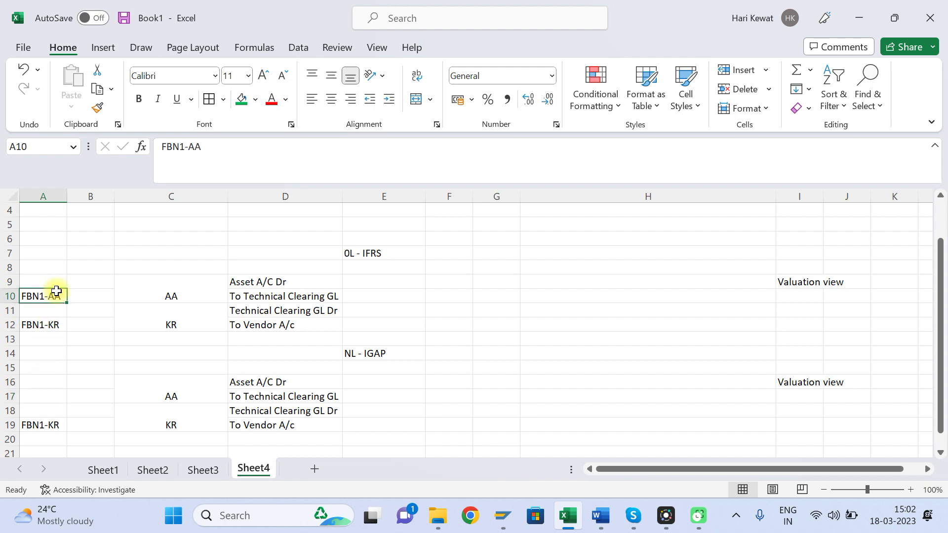
pyautogui.click(49, 402)
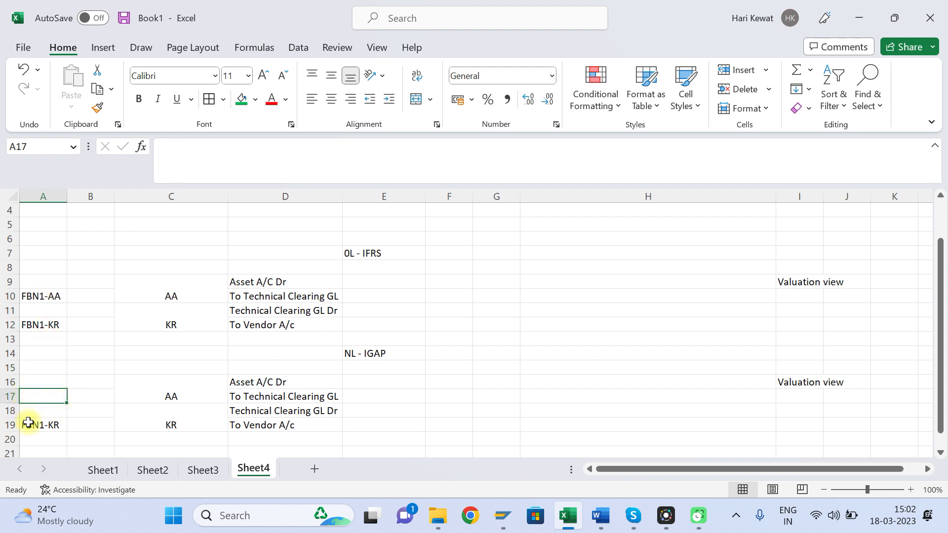
pyautogui.click(45, 327)
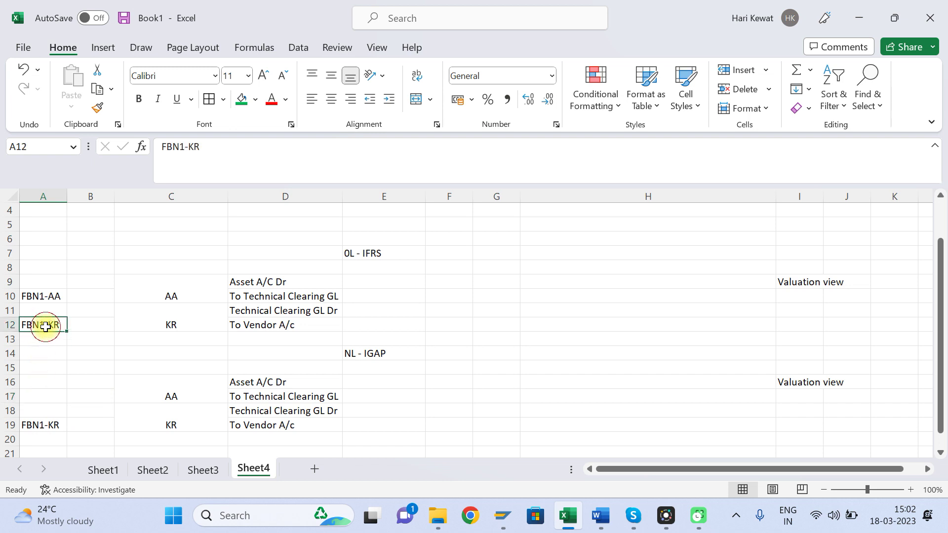
pyautogui.click(35, 439)
pyautogui.click(37, 427)
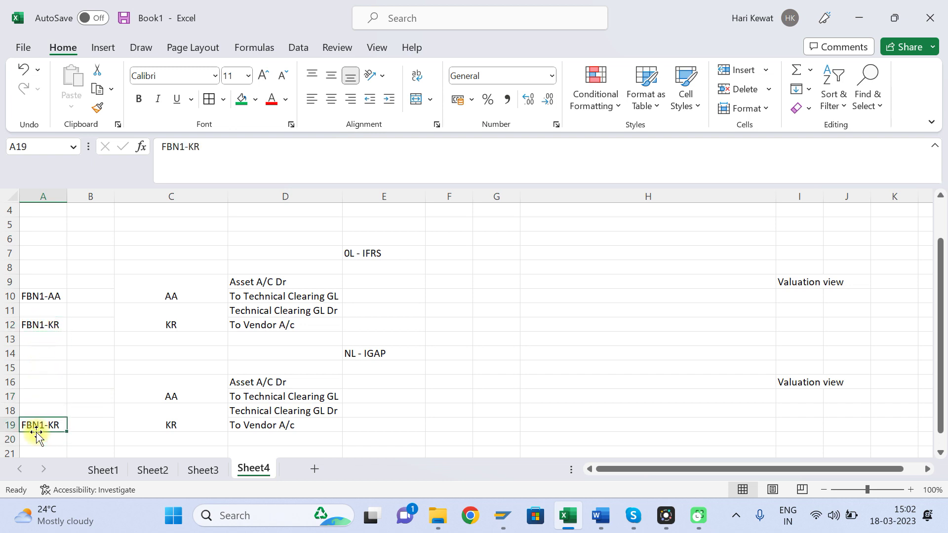
pyautogui.press('Up')
pyautogui.press('Up')
pyautogui.press('Up')
# Switch to SAP and start creating an asset in transaction AS01 with asset class PLANT and company code ATIN.
pyautogui.moveTo(504, 516)
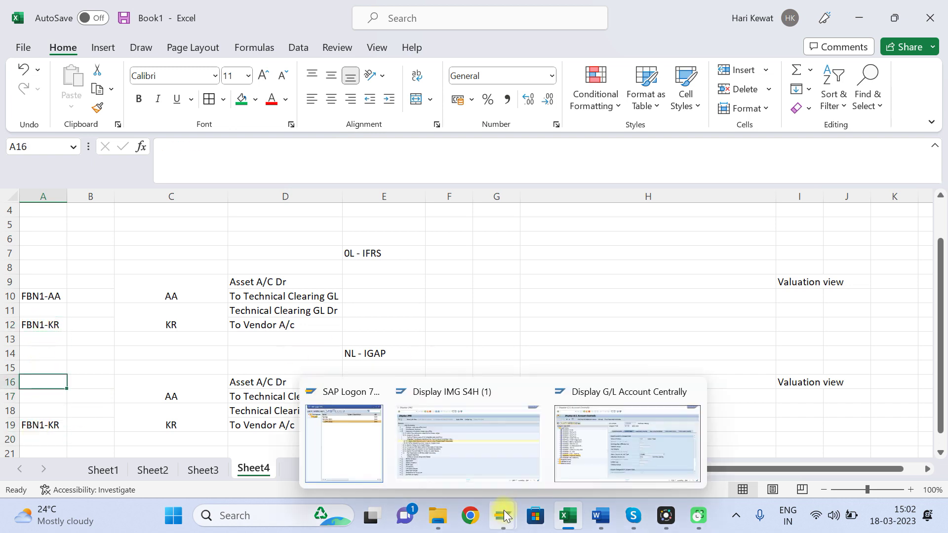
pyautogui.click(606, 452)
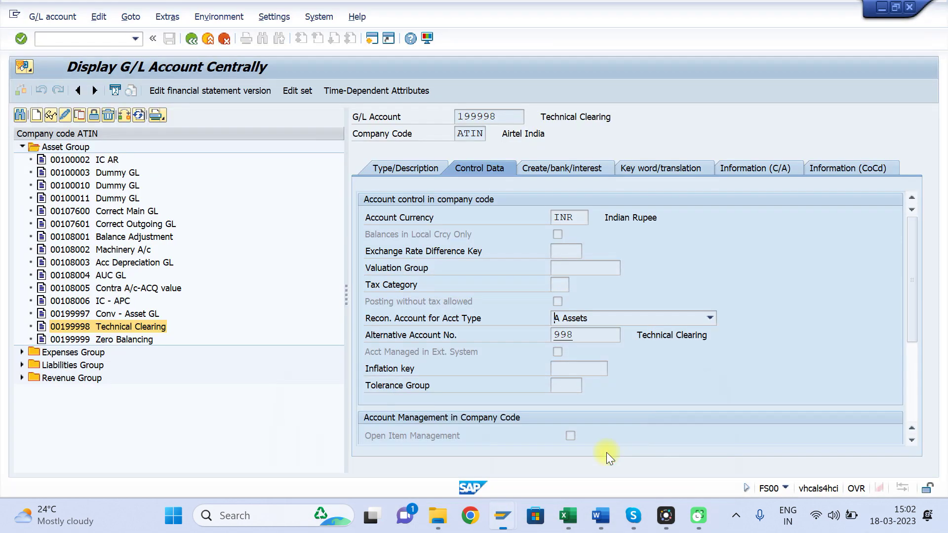
pyautogui.click(208, 39)
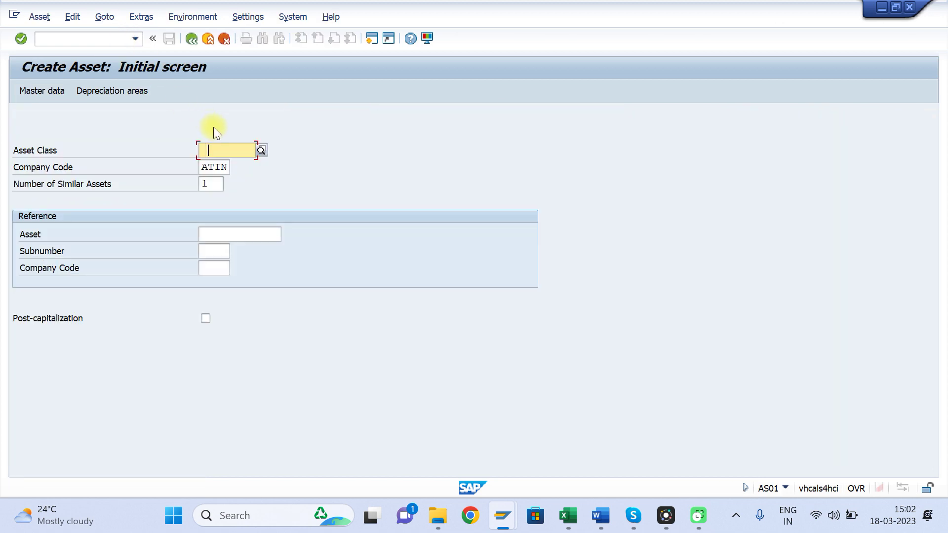
pyautogui.press('BackSpace')
pyautogui.press('Down')
pyautogui.press('Return')
pyautogui.press('Return')
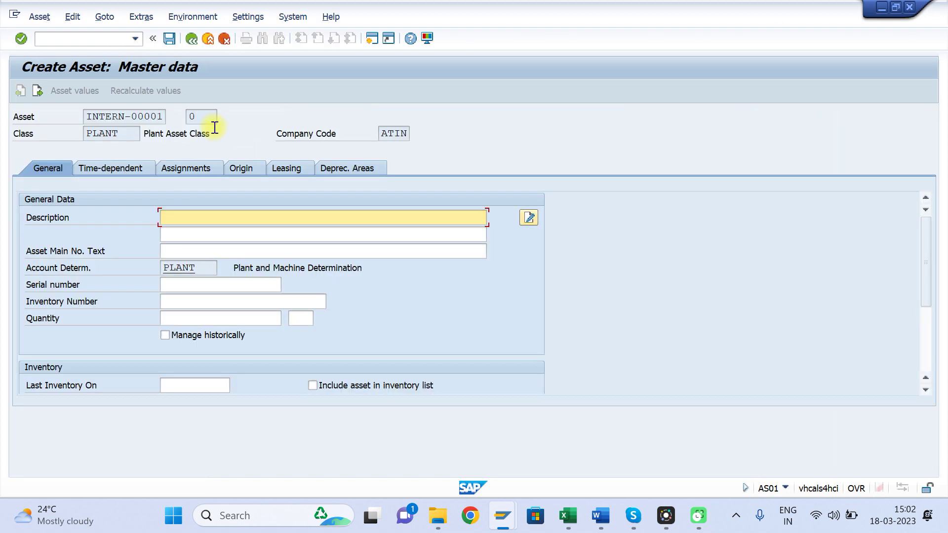
# Describe the asset as "Technical Clearing GL", assign cost center AT00HR0101, and save it.
pyautogui.write('Technical Clearing GL')
pyautogui.press('Return')
pyautogui.click(129, 168)
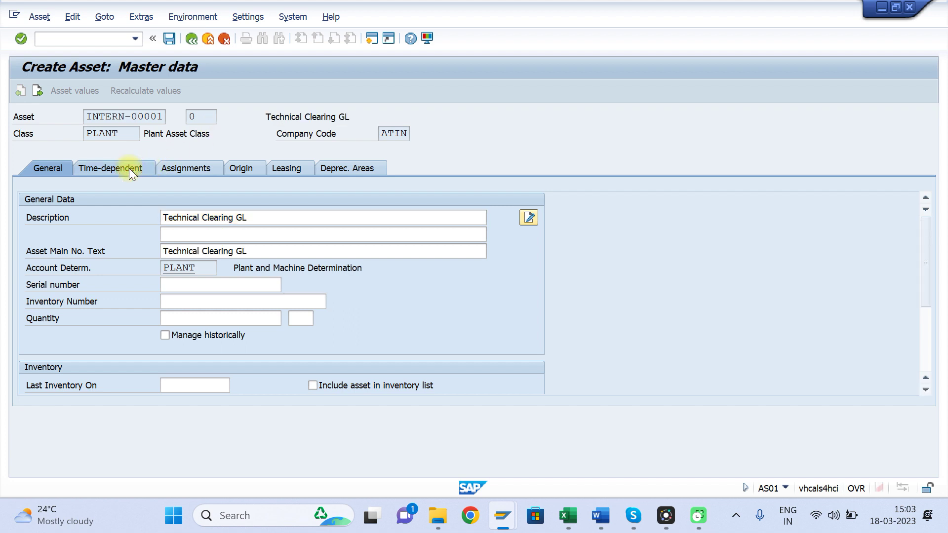
pyautogui.click(181, 234)
pyautogui.press('Down')
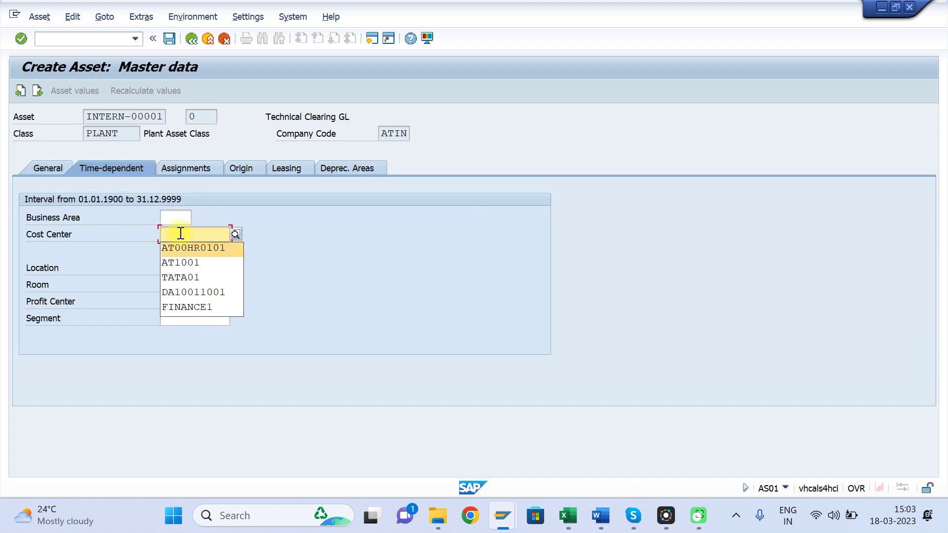
pyautogui.press('Return')
pyautogui.press('Return')
pyautogui.hotkey('ctrl', 's')
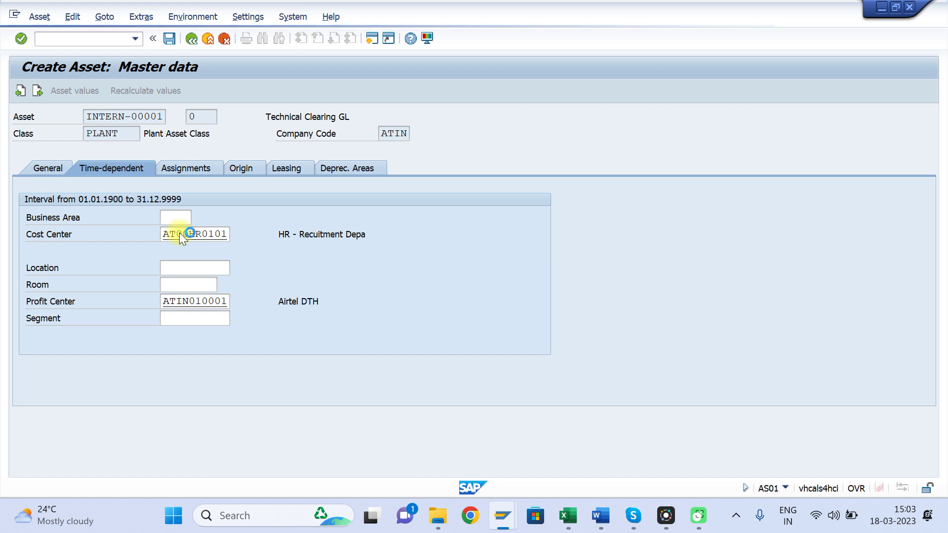
pyautogui.press('Return')
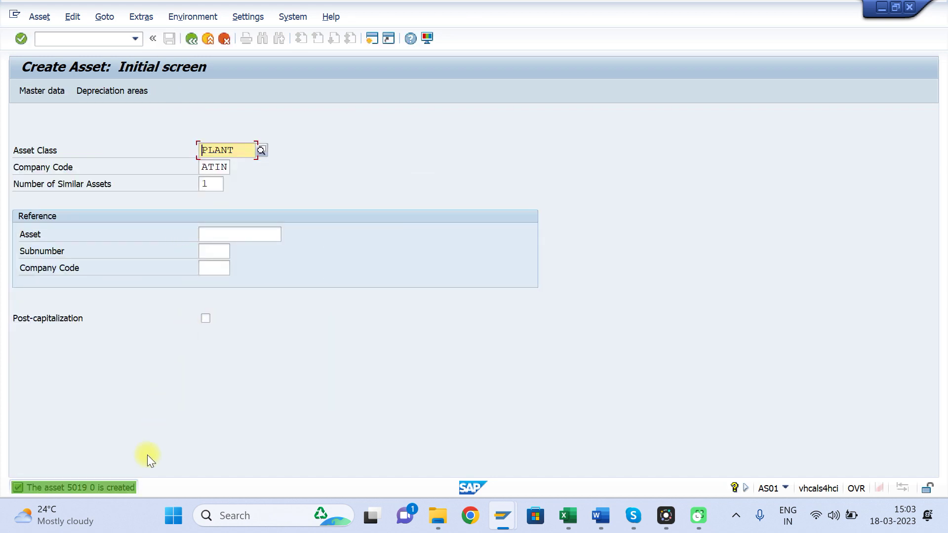
# Open transaction F-90 for an asset acquisition from purchase with vendor.
pyautogui.click(81, 39)
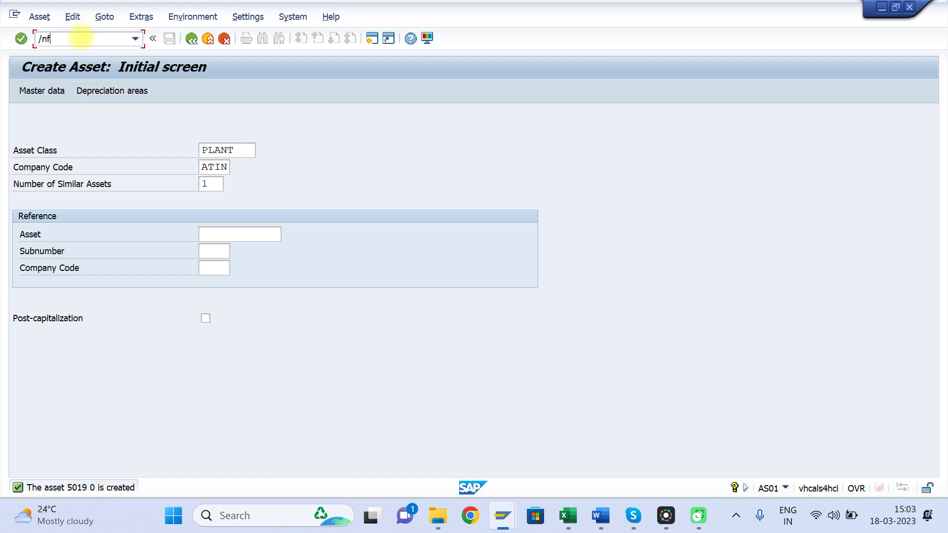
pyautogui.press('Return')
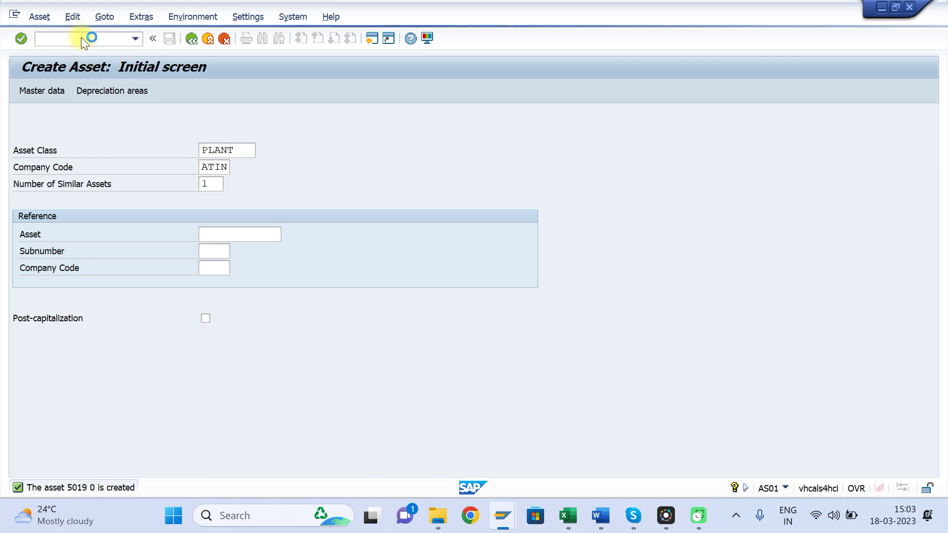
pyautogui.press('Down')
pyautogui.press('Return')
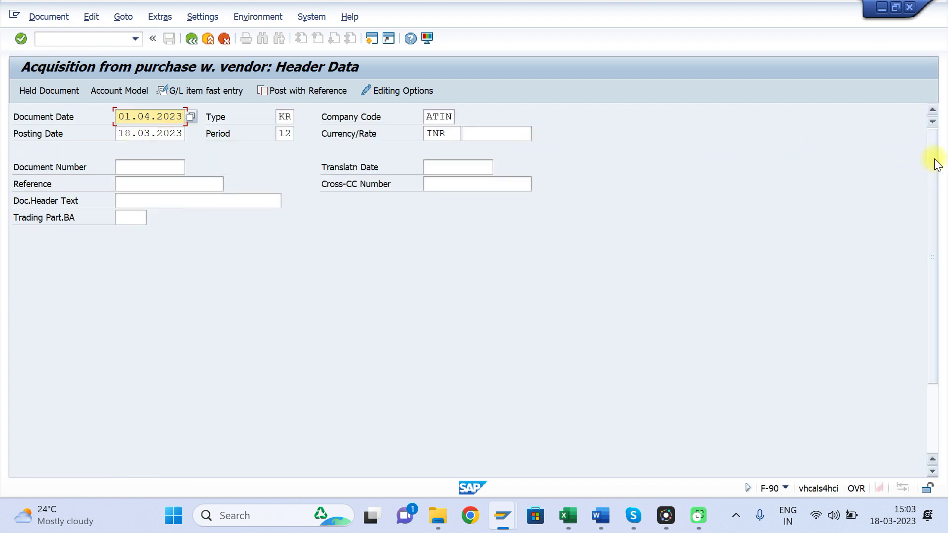
# Enter vendor F110 Testing as the first line item, accept the header dates, and set the vendor item amount to 1000 INR.
pyautogui.moveTo(938, 176); pyautogui.dragTo(936, 244)
pyautogui.click(168, 452)
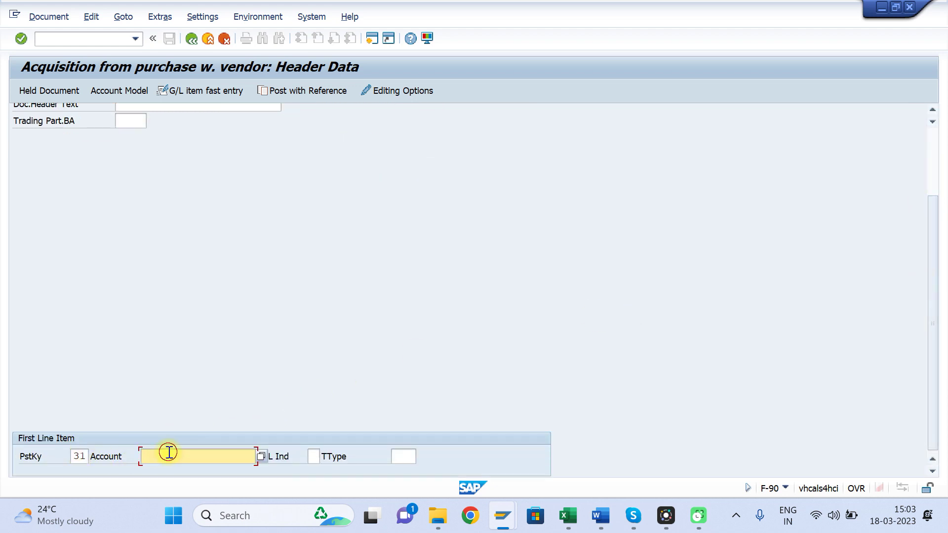
pyautogui.press('Down')
pyautogui.press('Down')
pyautogui.press('Down')
pyautogui.press('Return')
pyautogui.press('Return')
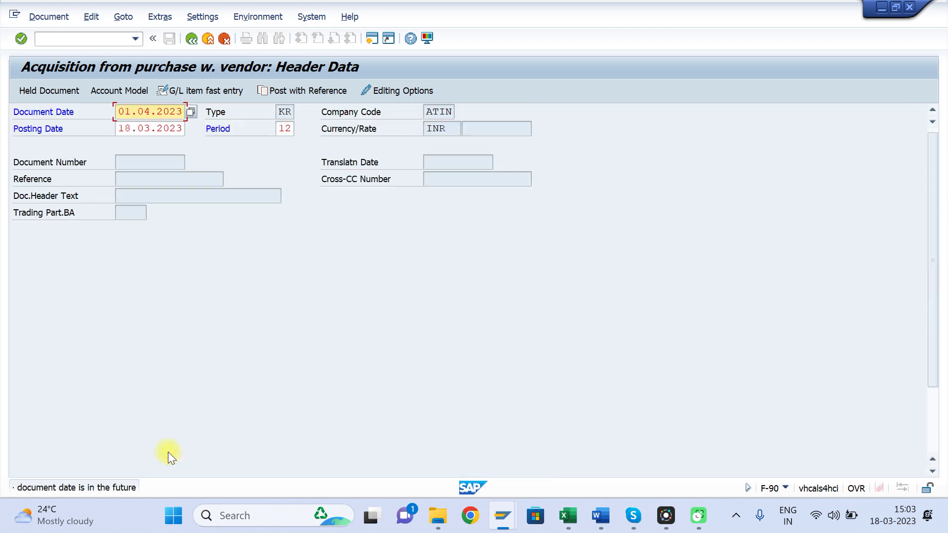
pyautogui.press('Return')
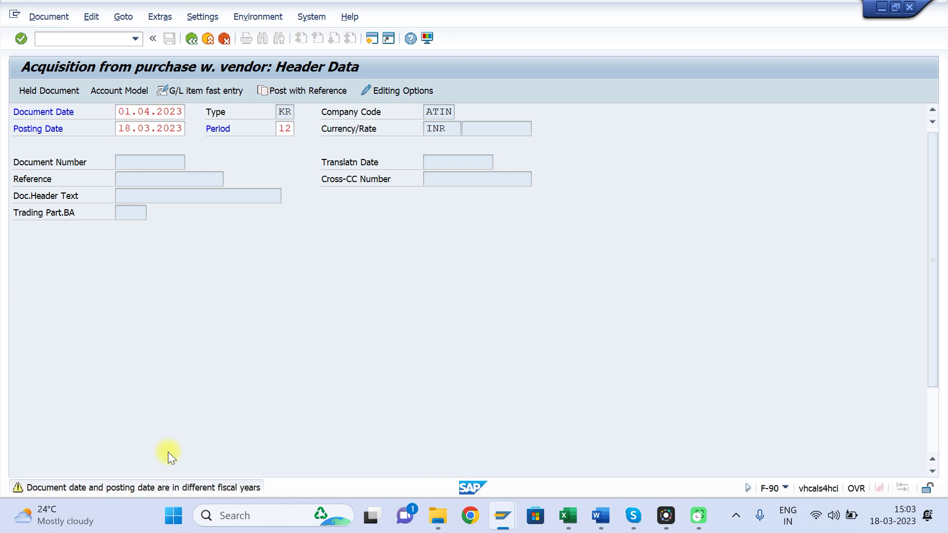
pyautogui.press('Return')
pyautogui.press('Down')
pyautogui.press('Down')
pyautogui.press('Return')
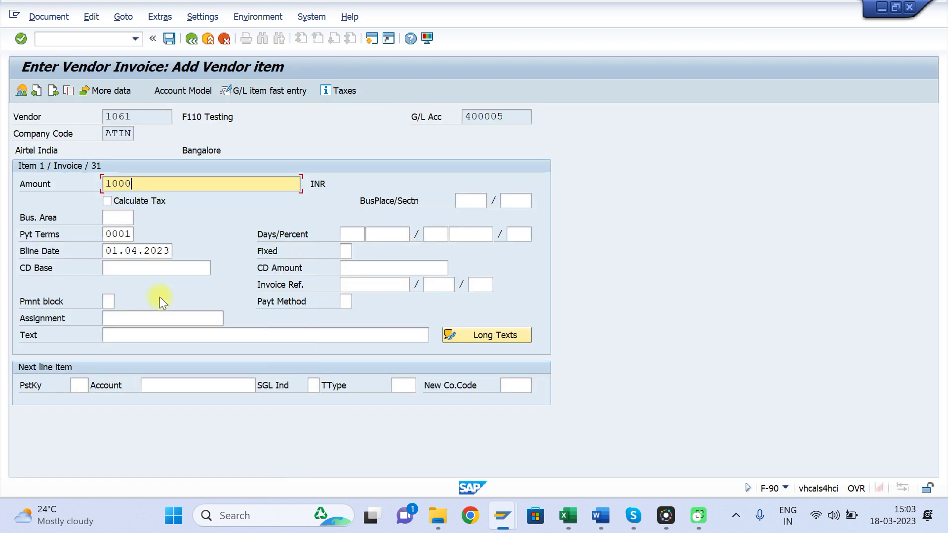
# Add an asset line item with posting key 70, asset 5019, transaction type 100 and amount 1000.
pyautogui.click(86, 383)
pyautogui.write('70')
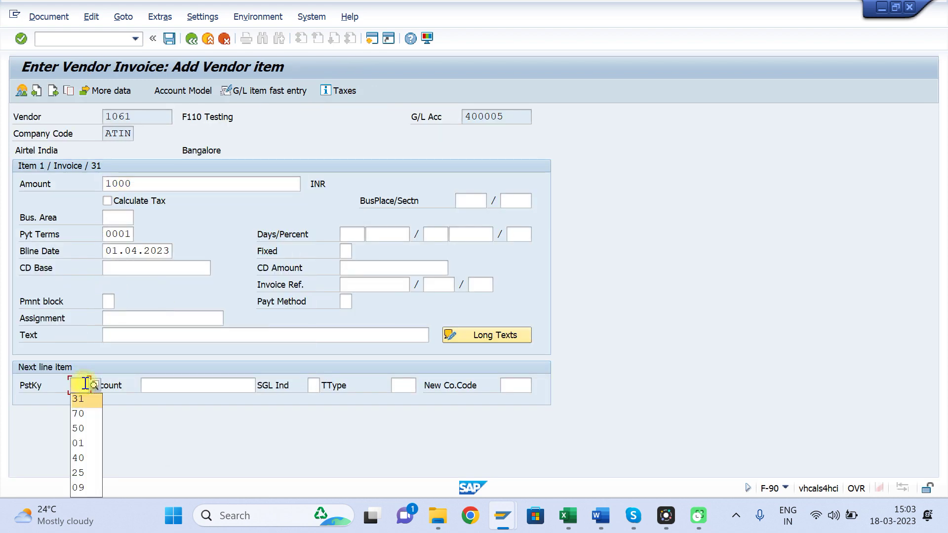
pyautogui.press('Tab')
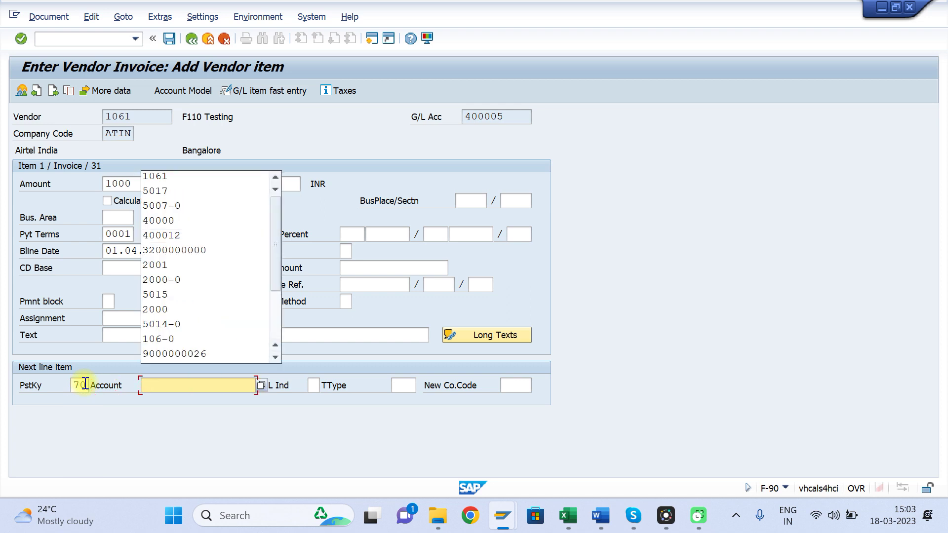
pyautogui.write('5019')
pyautogui.press('Tab')
pyautogui.press('Tab')
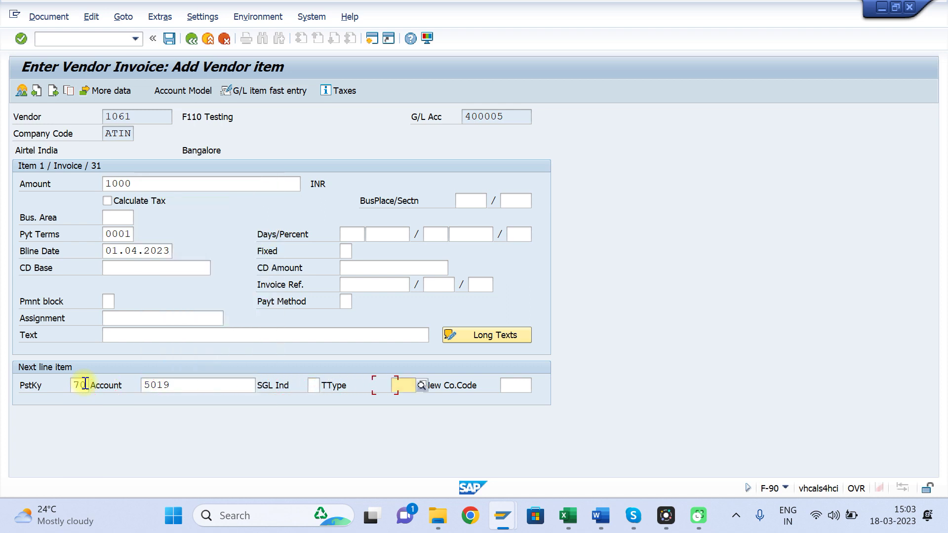
pyautogui.write('100')
pyautogui.press('Return')
pyautogui.write('1000')
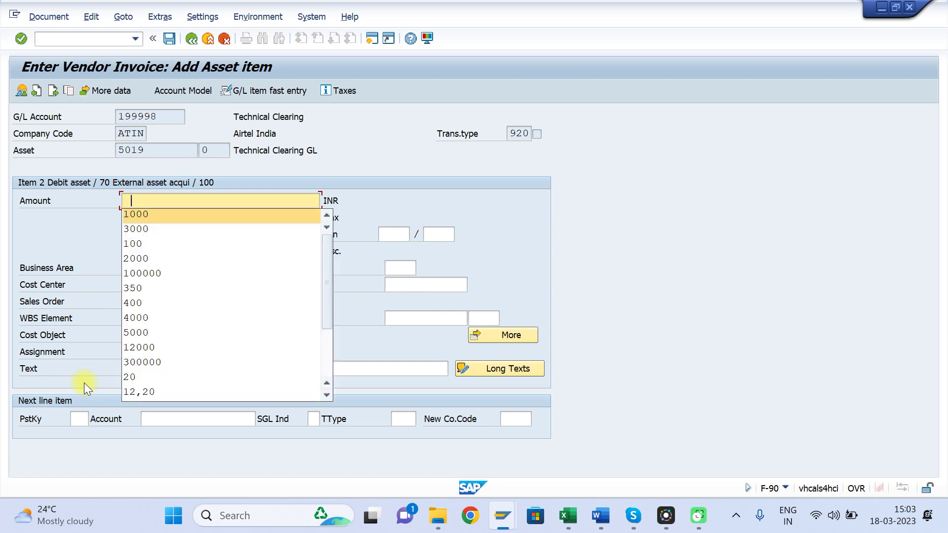
pyautogui.press('Return')
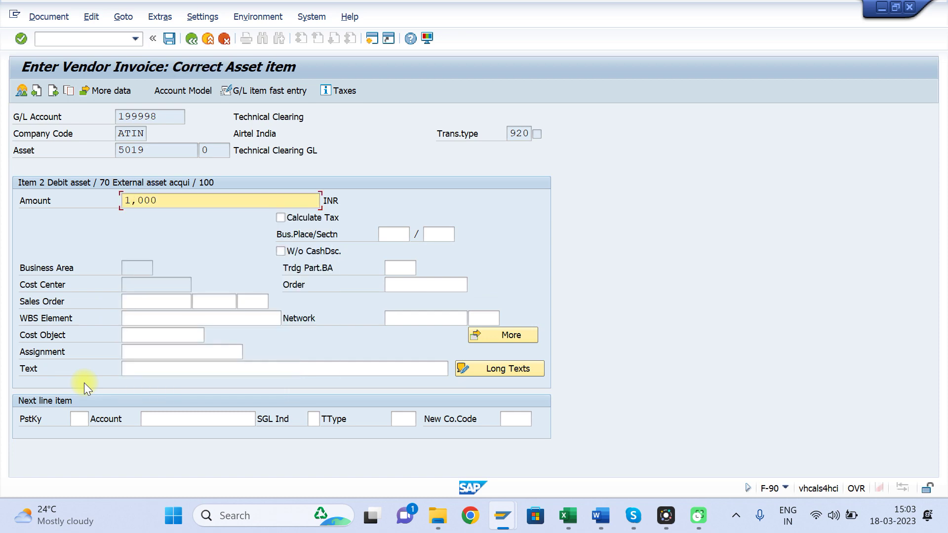
# Simulate the vendor invoice to display the overview of its line items.
pyautogui.click(48, 17)
pyautogui.click(55, 81)
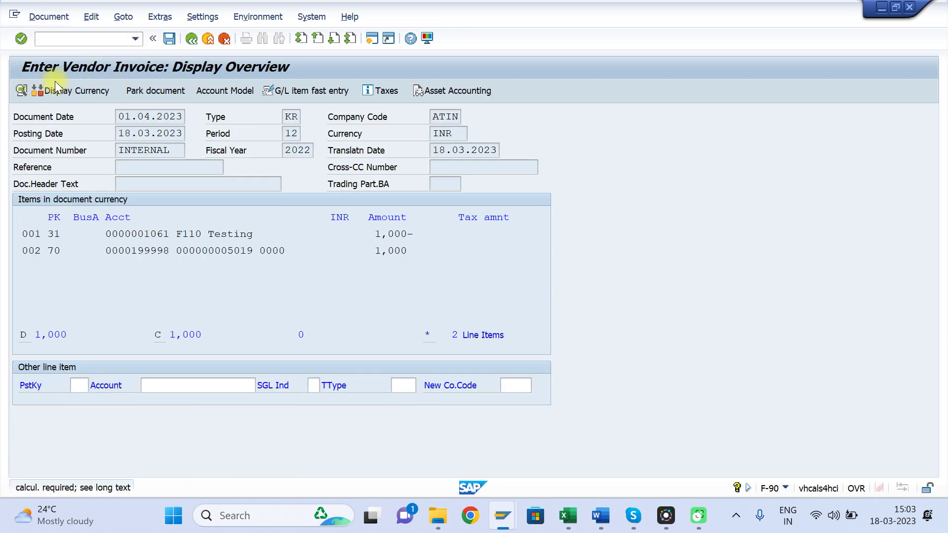
pyautogui.click(286, 265)
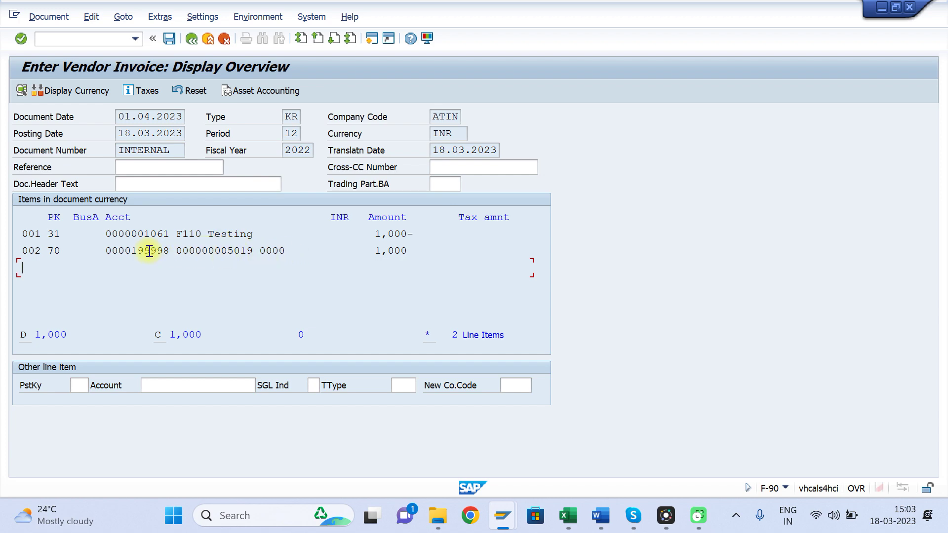
# Compare the simulated invoice lines with the Technical Clearing GL and vendor entry of the Operational View in Excel, then return to SAP.
pyautogui.moveTo(568, 516)
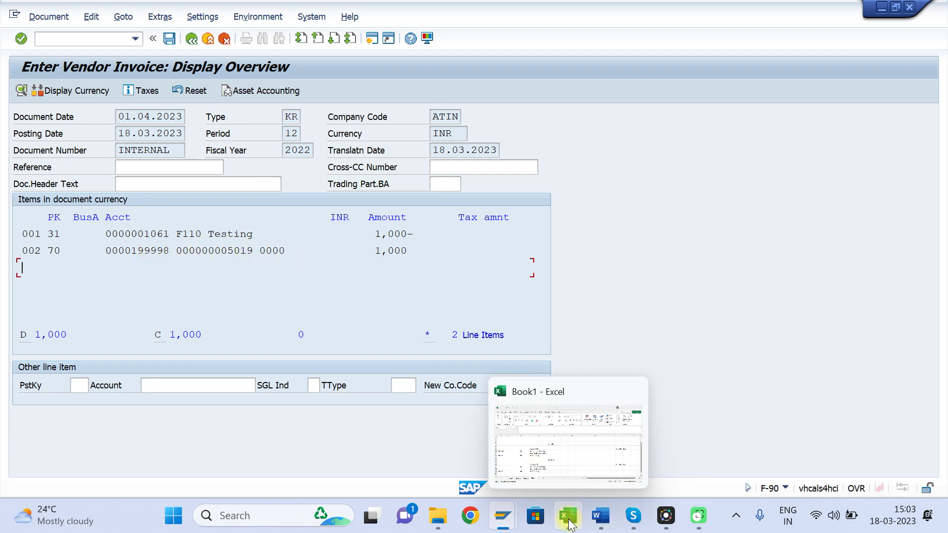
pyautogui.click(586, 459)
pyautogui.click(253, 258)
pyautogui.press('Up')
pyautogui.press('Up')
pyautogui.press('Up')
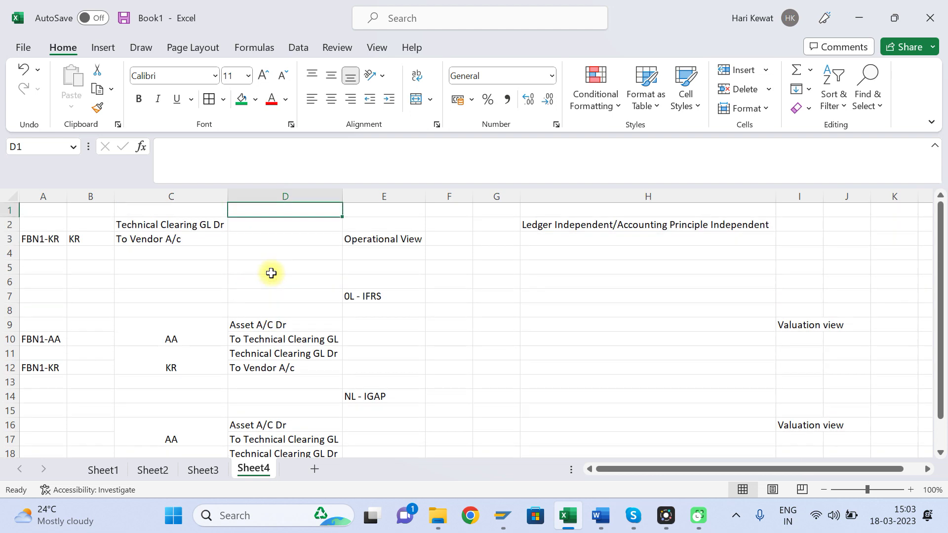
pyautogui.press('Down')
pyautogui.press('Left')
pyautogui.press('Down')
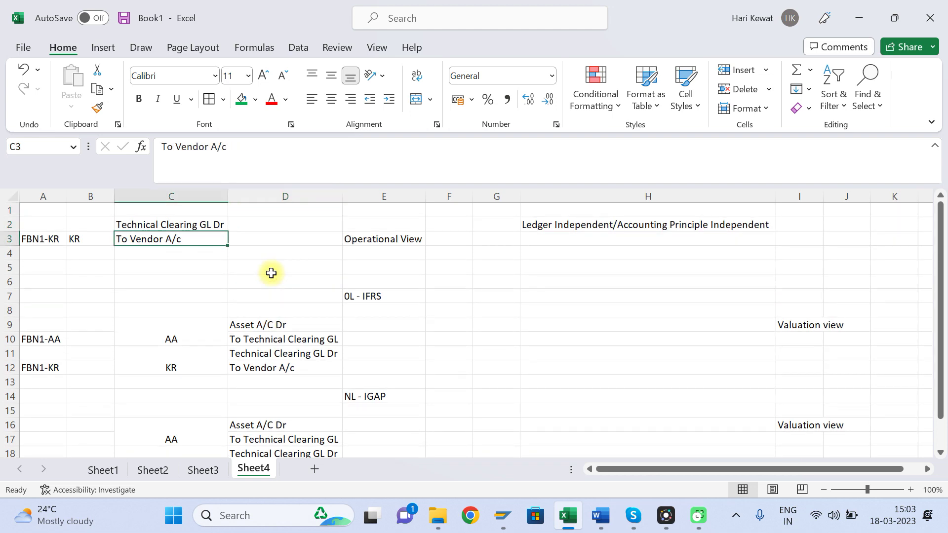
pyautogui.press('Up')
pyautogui.hotkey('alt', 'Tab')
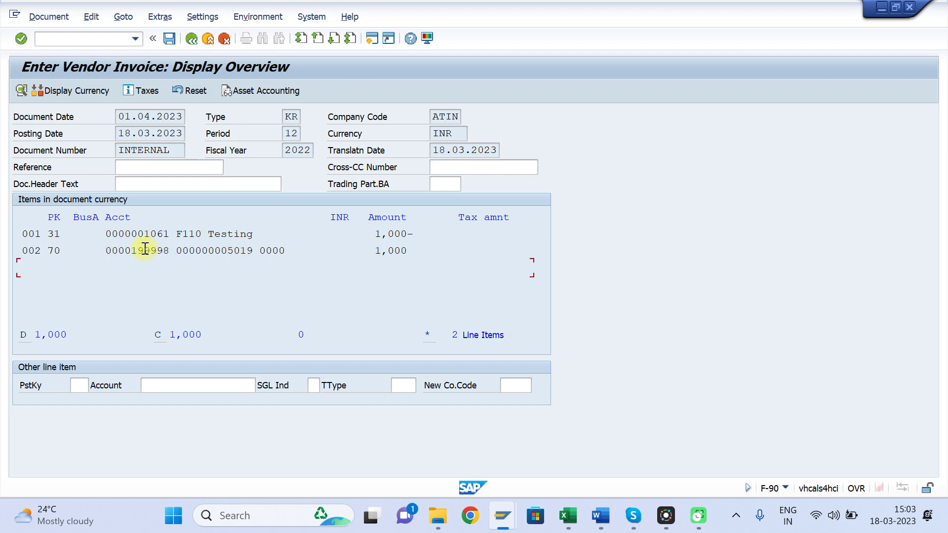
# Open transaction FS00 and display the Technical Clearing account from the Asset Group of company code ATIN.
pyautogui.moveTo(503, 516)
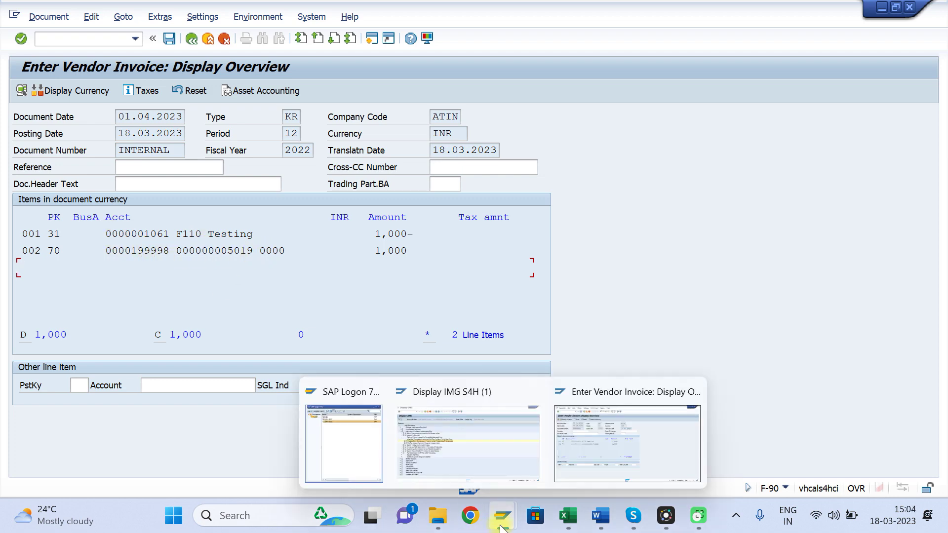
pyautogui.moveTo(543, 447)
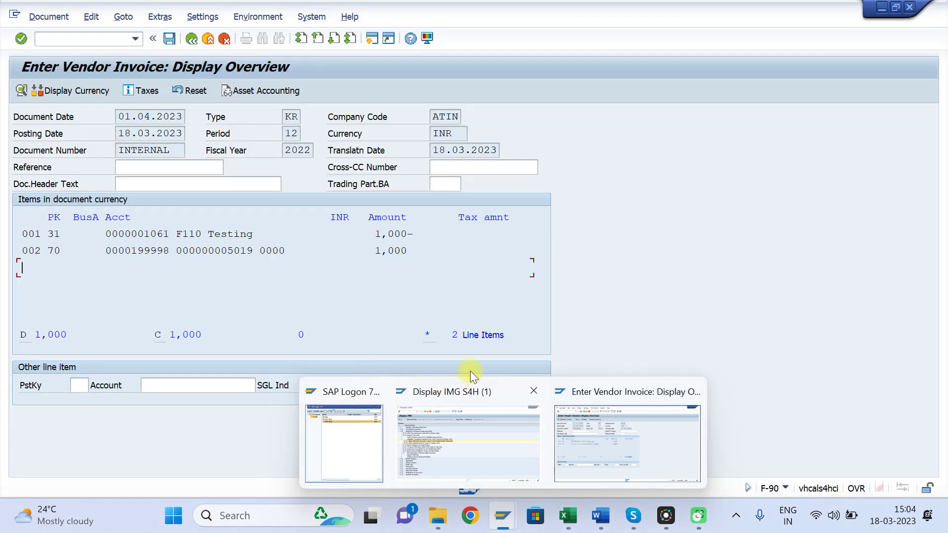
pyautogui.click(592, 434)
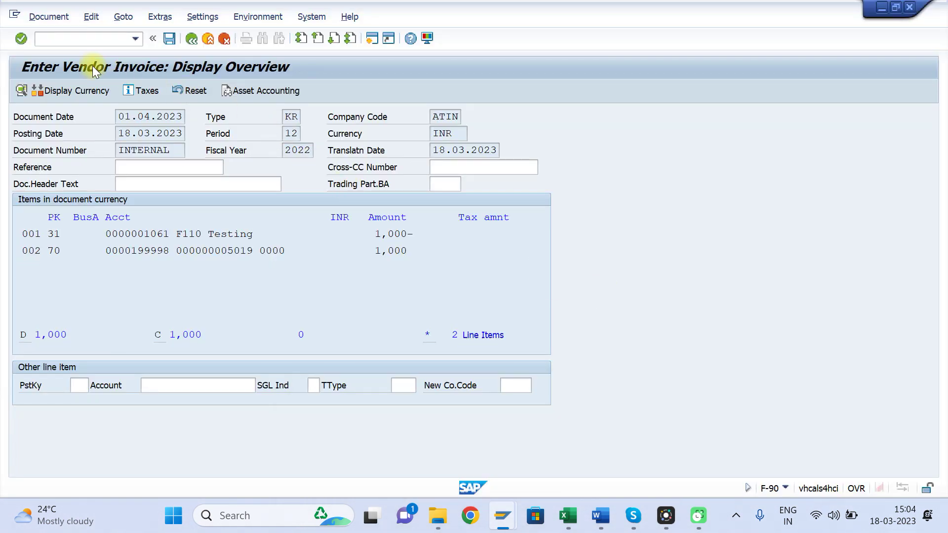
pyautogui.hotkey('shift', 'F3')
pyautogui.write('fb03')
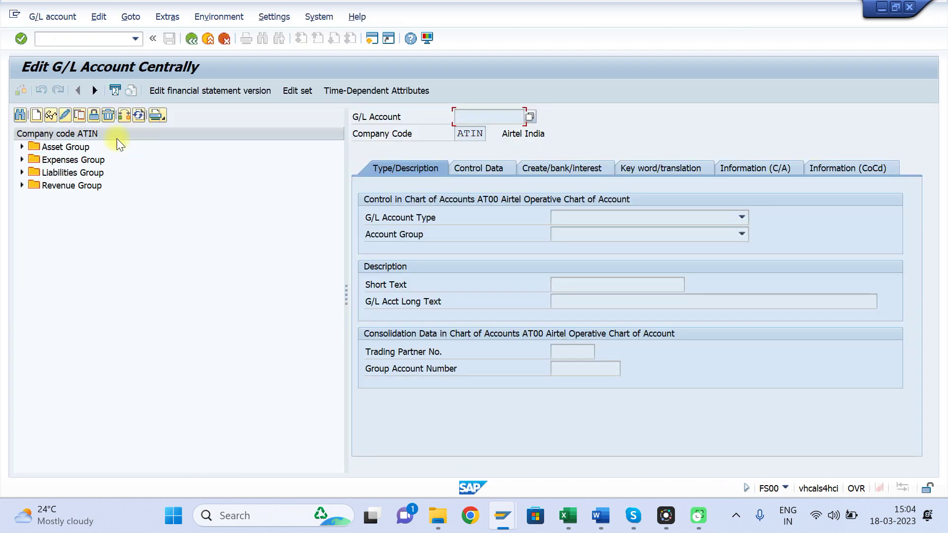
pyautogui.click(21, 147)
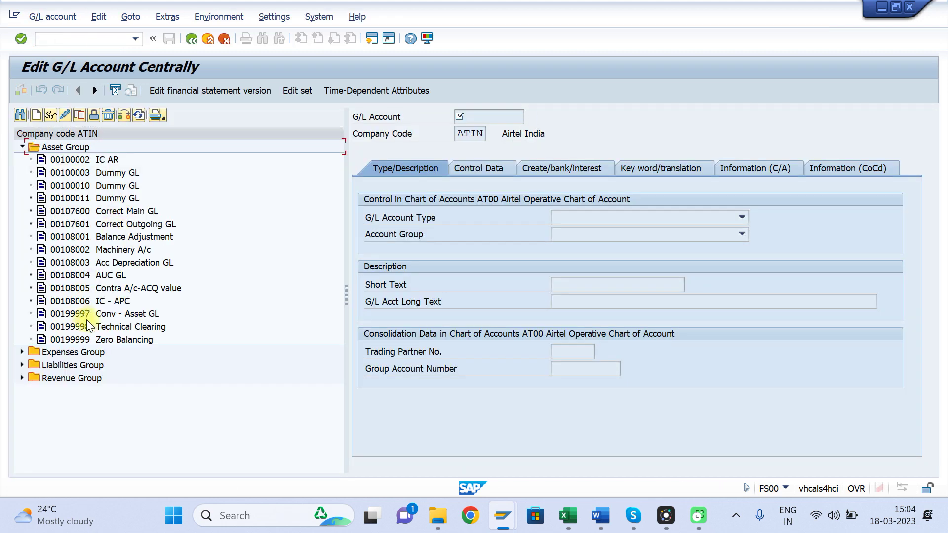
pyautogui.doubleClick(111, 327)
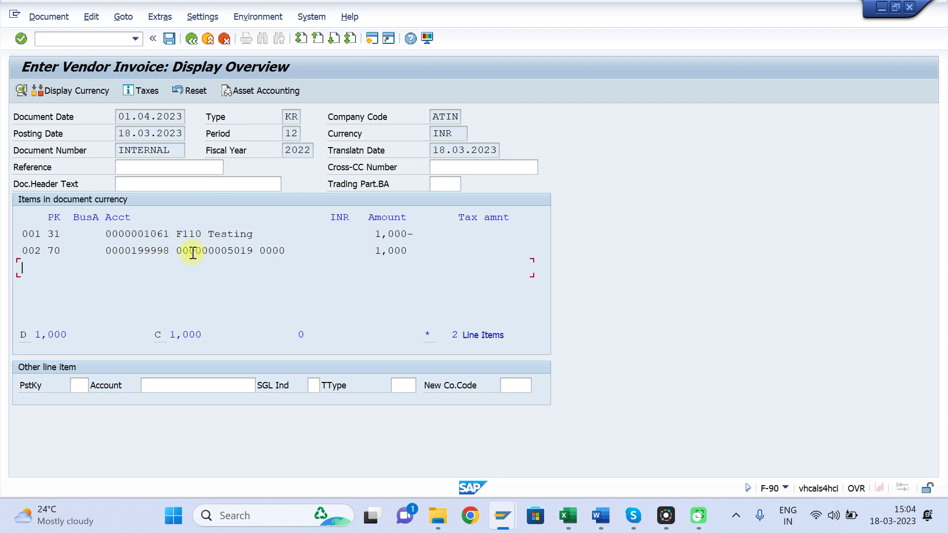
# Switch to Excel to check the To Vendor A/c line of the operational entry, then return to the SAP invoice overview.
pyautogui.hotkey('alt', 'Tab')
pyautogui.hotkey('alt', 'Tab')
pyautogui.hotkey('alt', 'Tab')
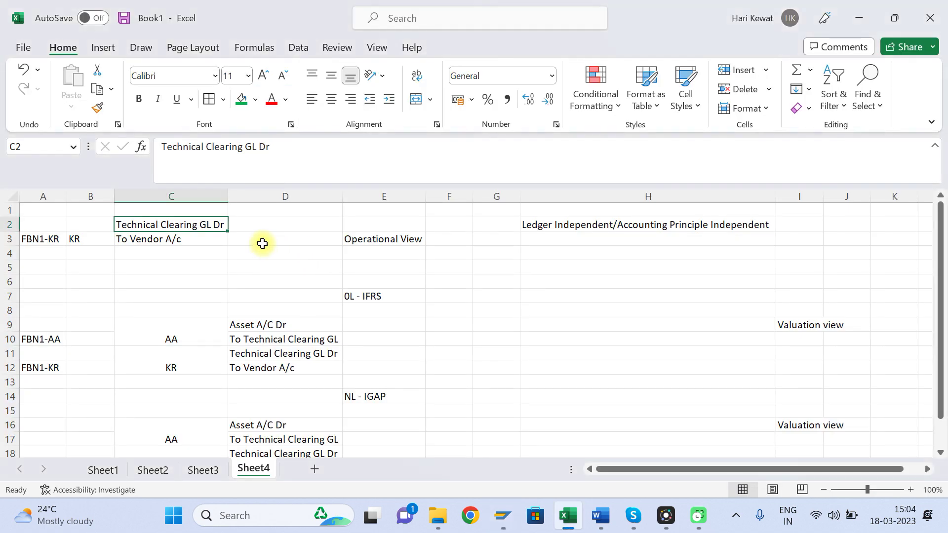
pyautogui.click(153, 241)
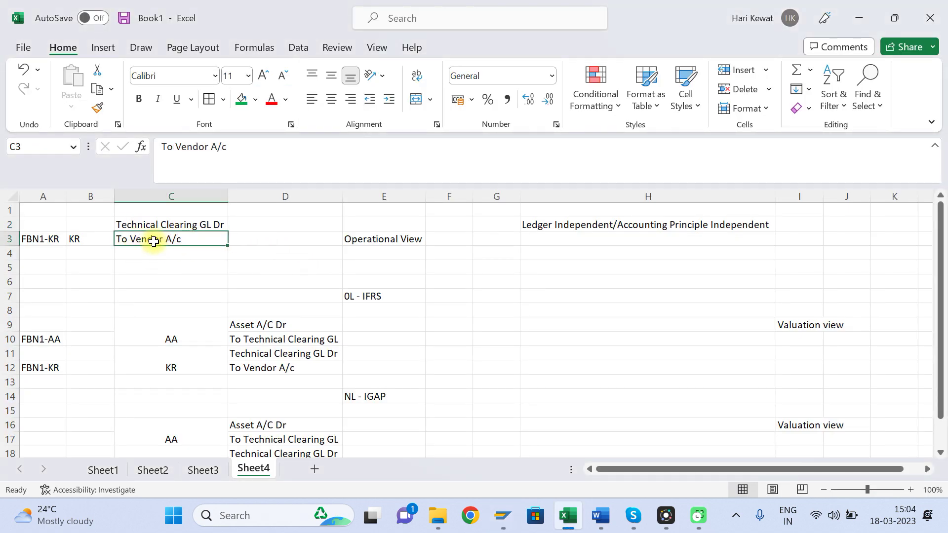
pyautogui.hotkey('alt', 'Tab')
pyautogui.hotkey('alt', 'Tab')
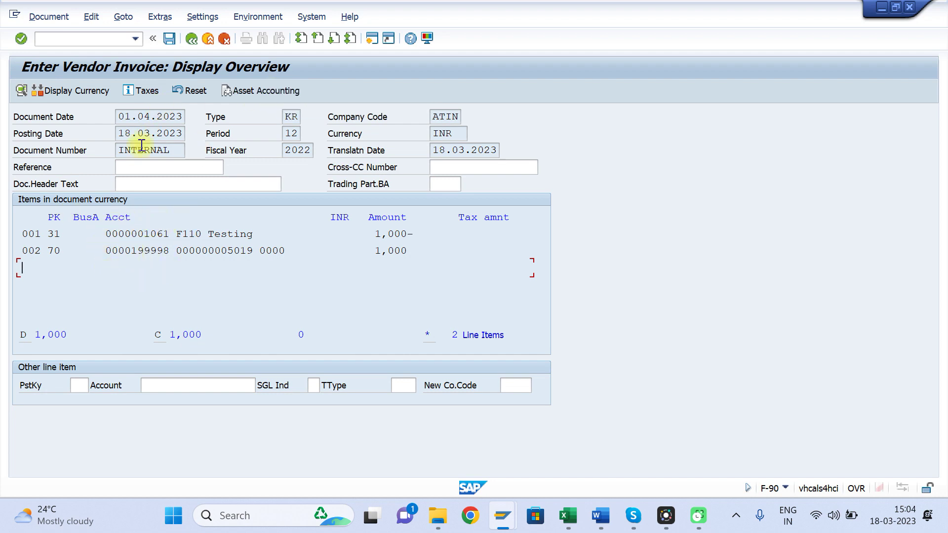
# Open the Asset Accounting simulation of the invoice and enlarge the document header area.
pyautogui.click(262, 90)
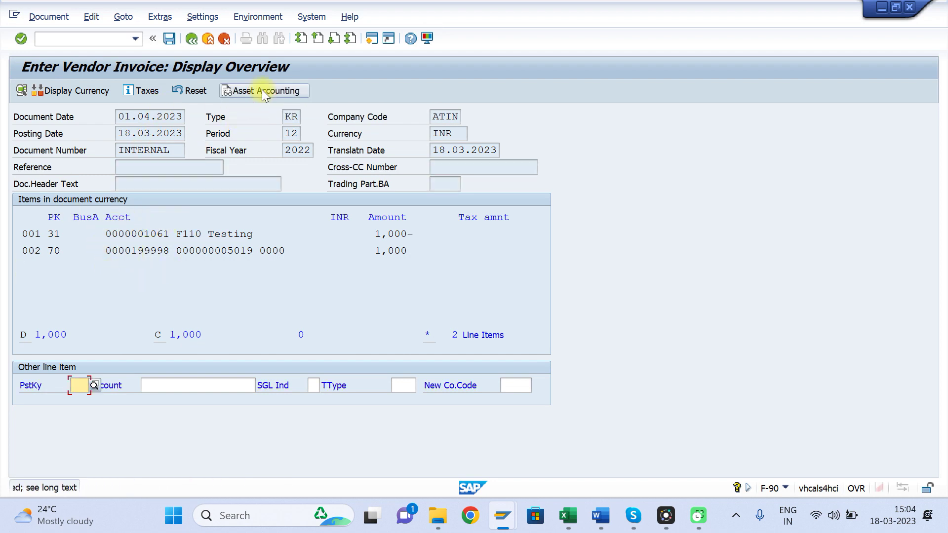
pyautogui.click(262, 89)
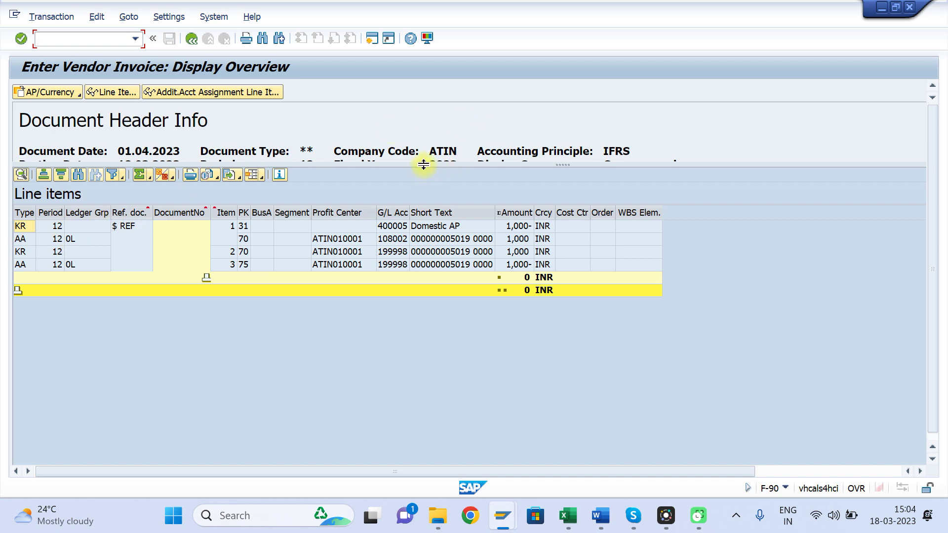
pyautogui.moveTo(424, 164); pyautogui.dragTo(424, 221)
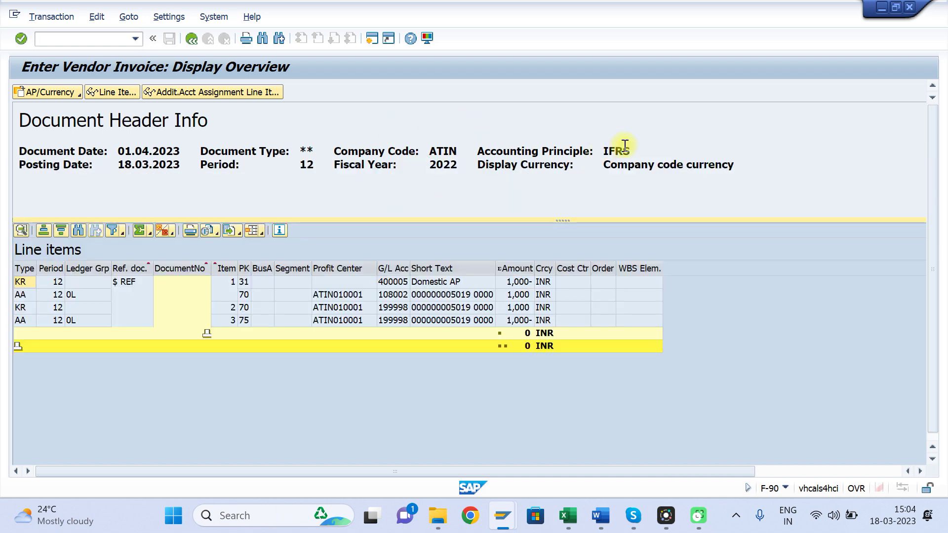
# Examine the document types, posting keys and G/L accounts of the two AA lines in ledger group 0L.
pyautogui.click(23, 295)
pyautogui.click(21, 321)
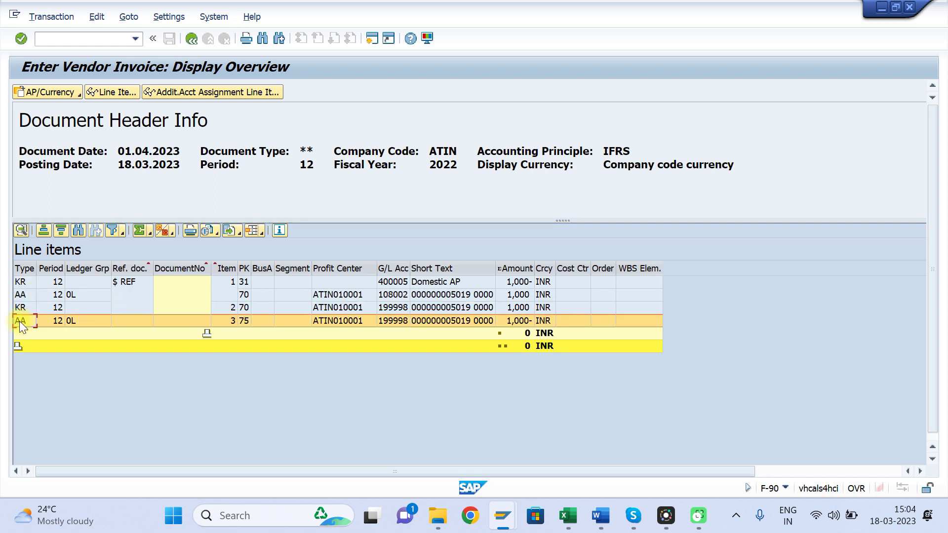
pyautogui.click(21, 297)
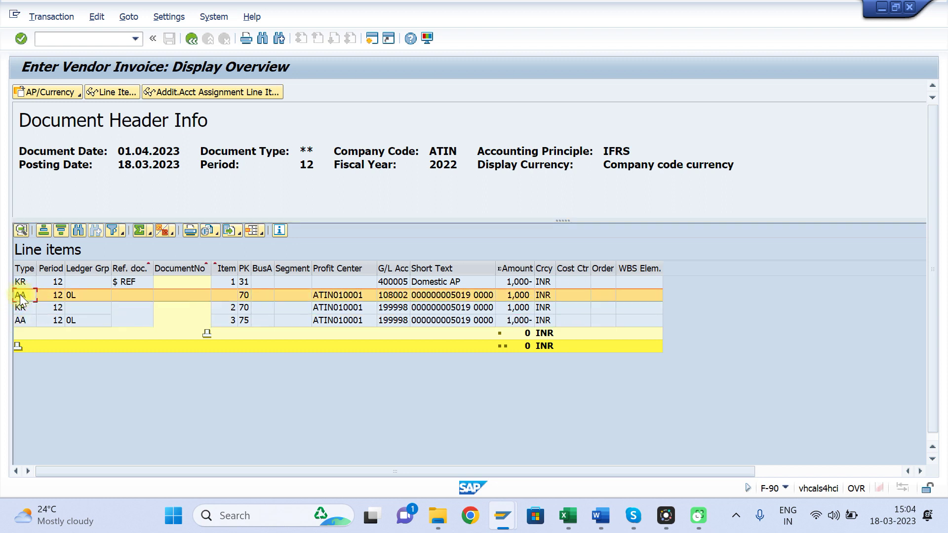
pyautogui.click(21, 320)
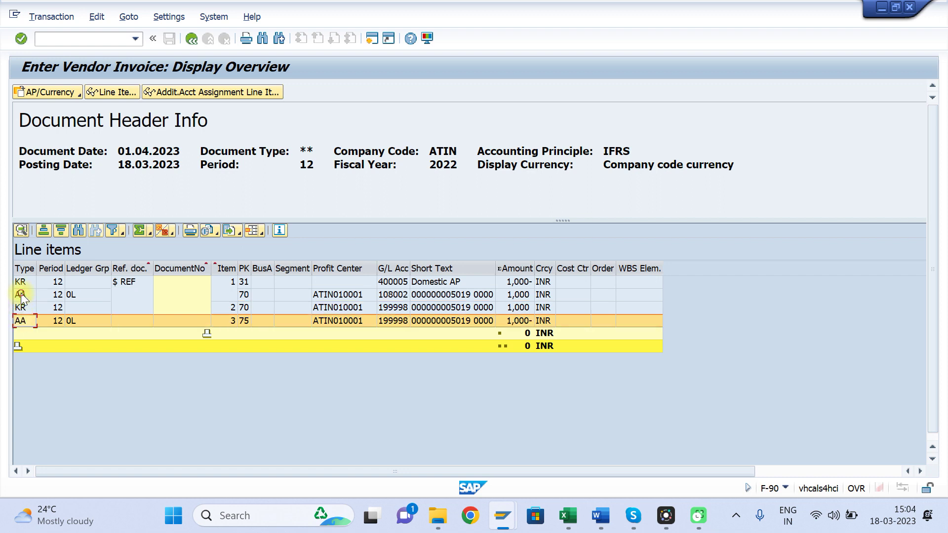
pyautogui.click(21, 295)
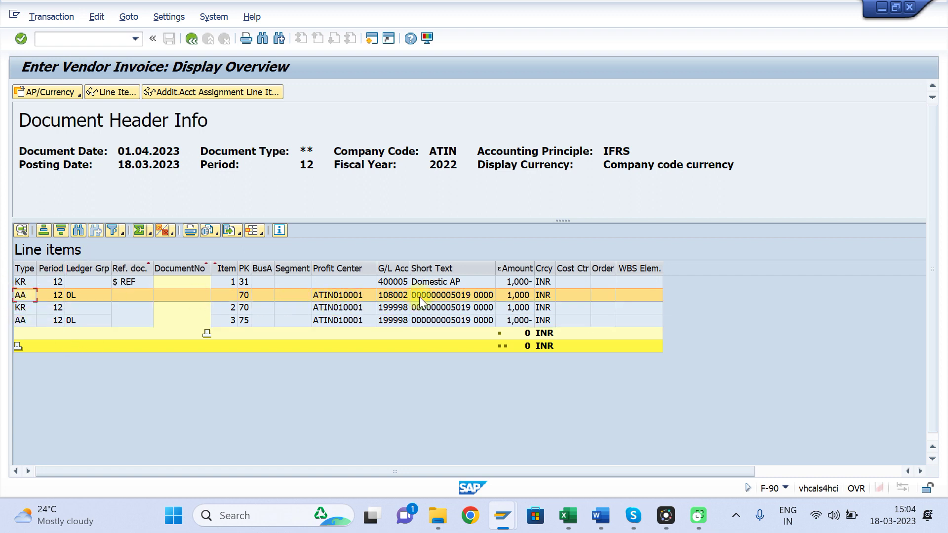
pyautogui.click(245, 297)
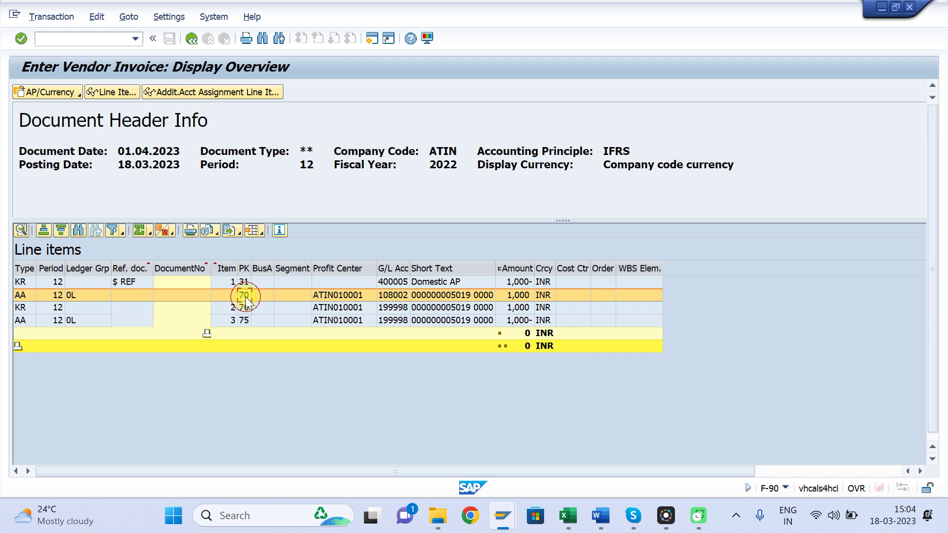
pyautogui.click(392, 296)
pyautogui.click(395, 322)
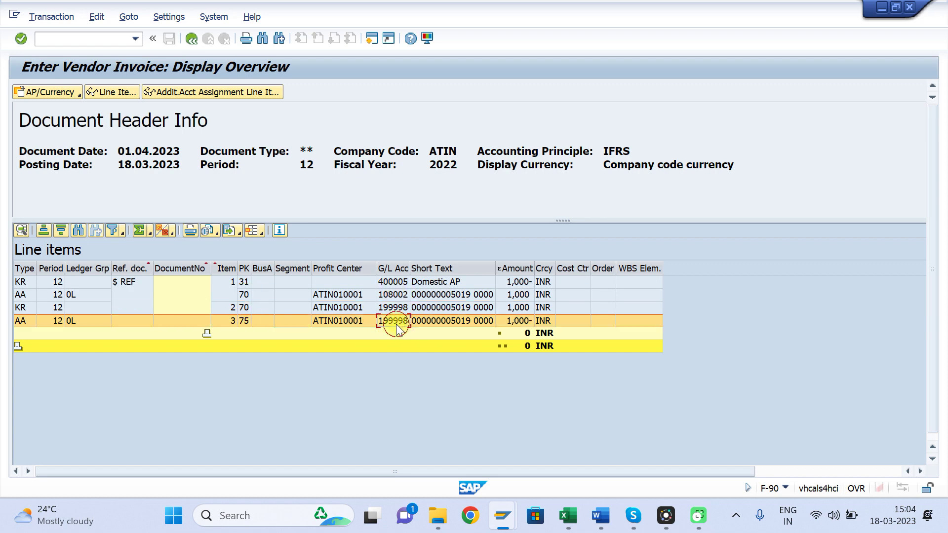
# Switch to Excel and compare the simulated AA lines with the asset debit and technical clearing credit under 0L - IFRS.
pyautogui.hotkey('alt', 'Tab')
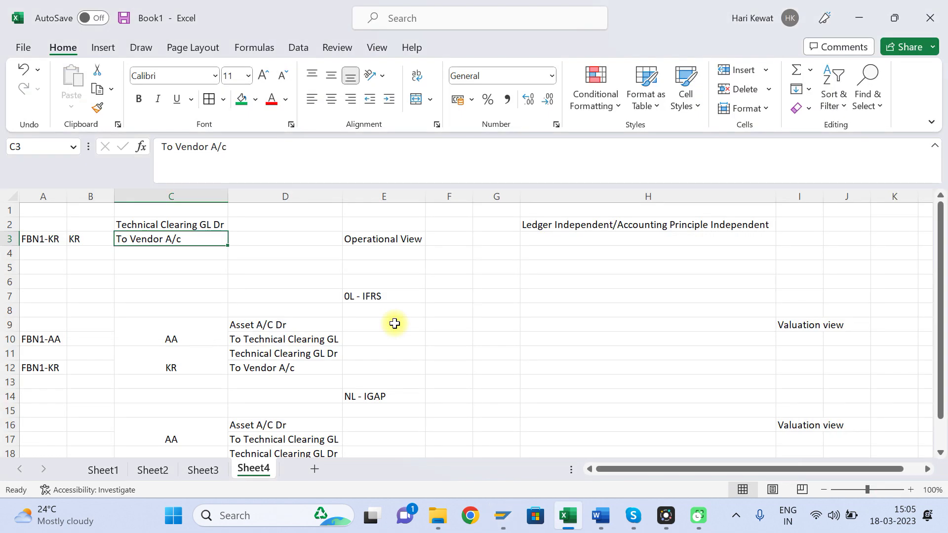
pyautogui.click(269, 325)
pyautogui.click(262, 341)
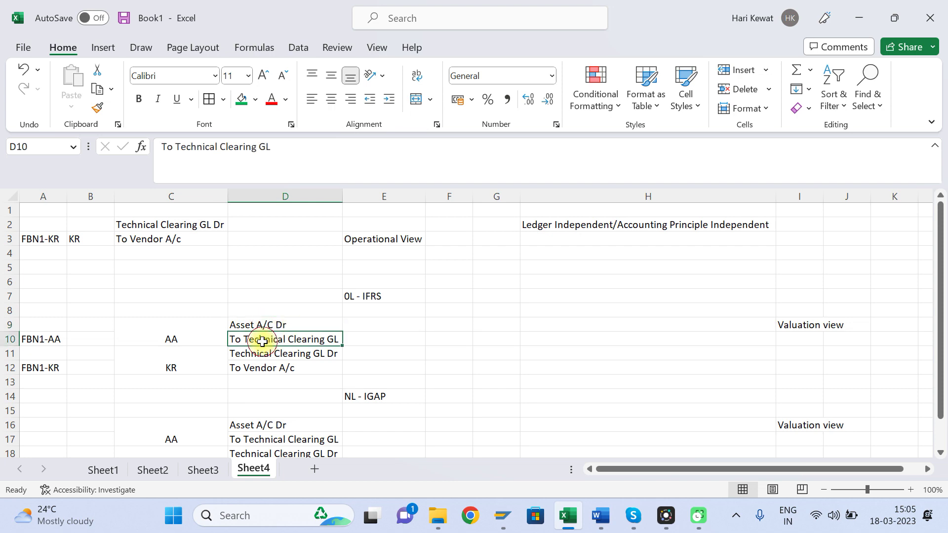
# Compare the two simulated KR lines in SAP with the technical clearing debit and vendor credit under 0L - IFRS in Excel.
pyautogui.hotkey('alt', 'Tab')
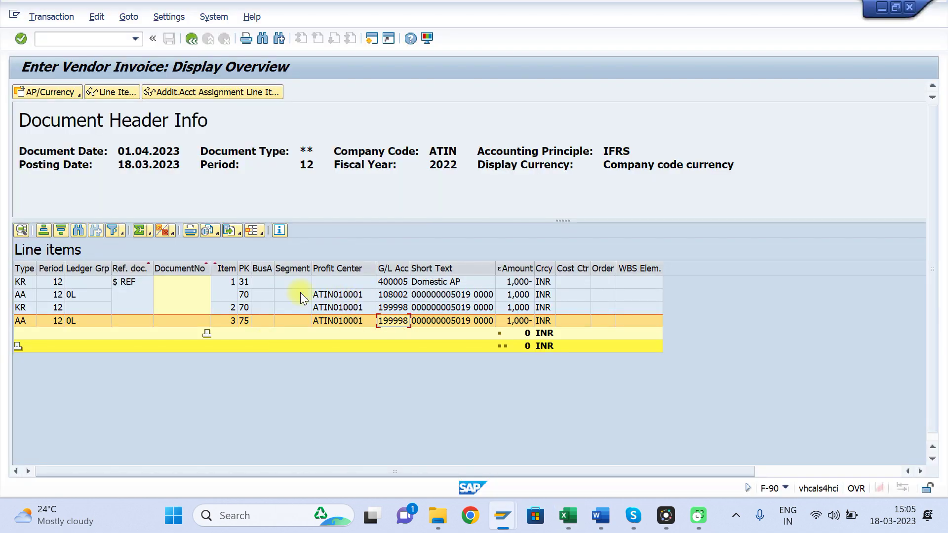
pyautogui.click(29, 286)
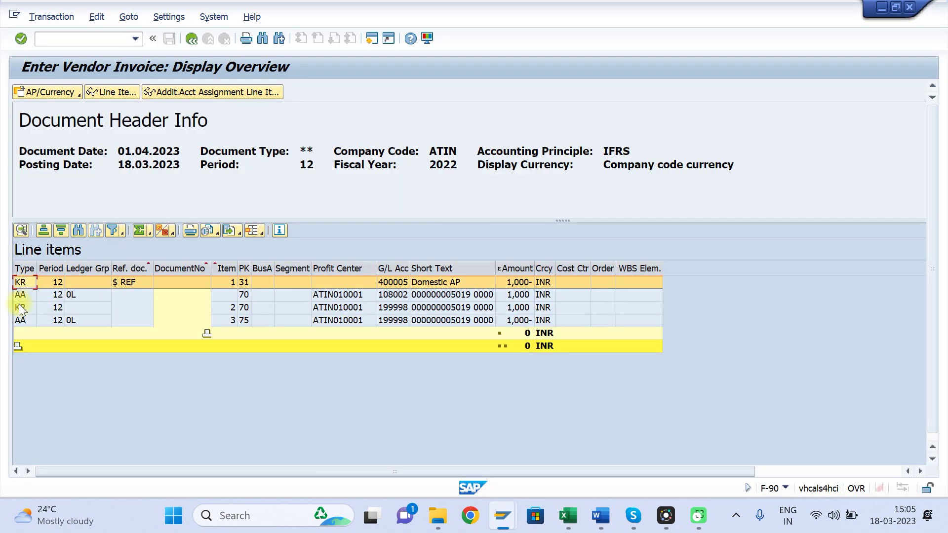
pyautogui.click(19, 306)
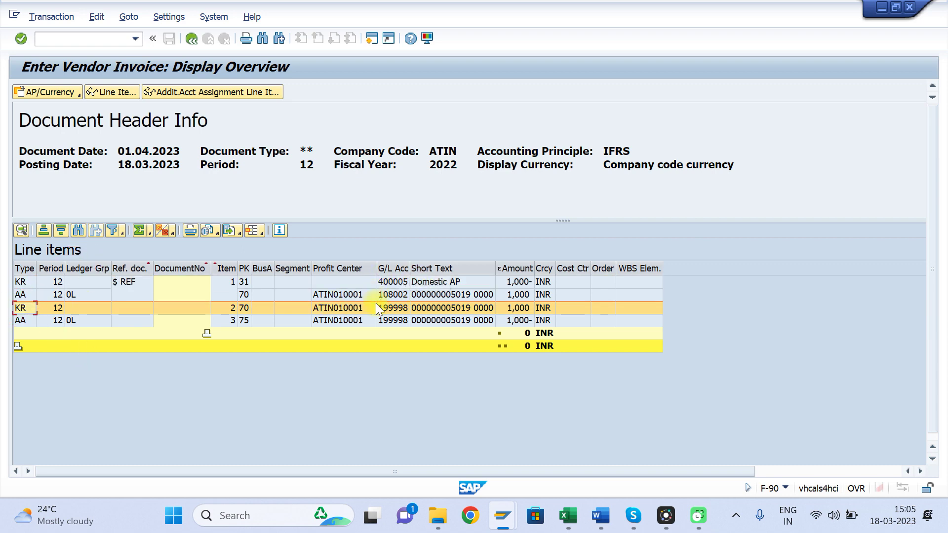
pyautogui.hotkey('alt', 'Tab')
pyautogui.click(244, 351)
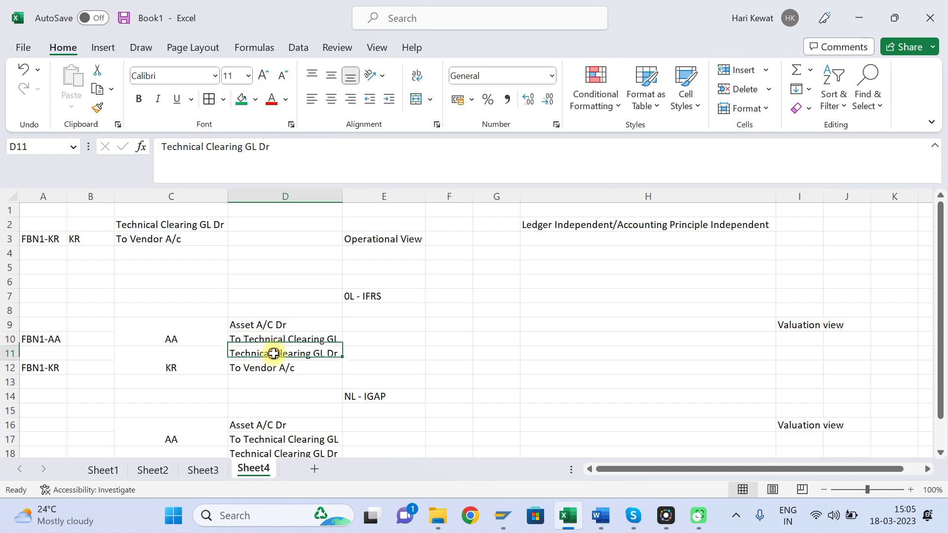
pyautogui.hotkey('shift', 'Down')
pyautogui.hotkey('alt', 'Tab')
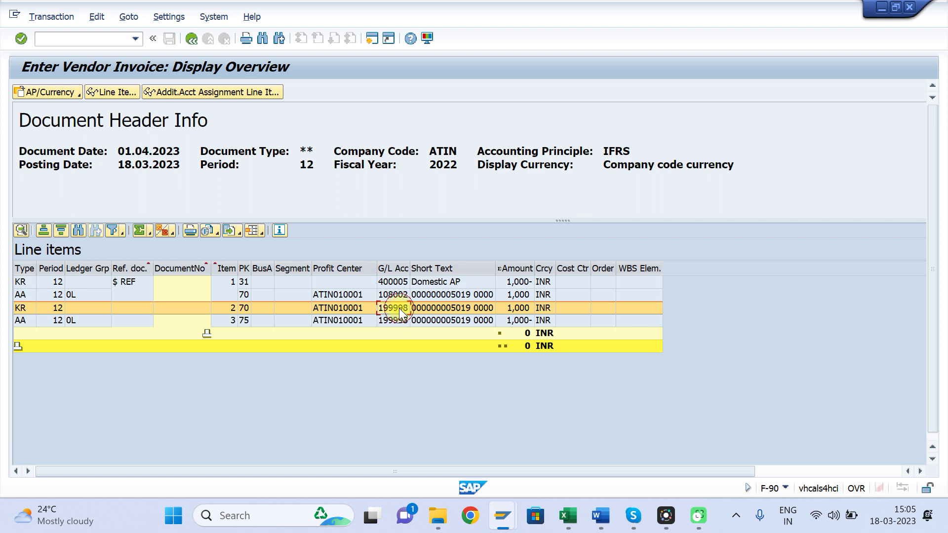
pyautogui.click(397, 283)
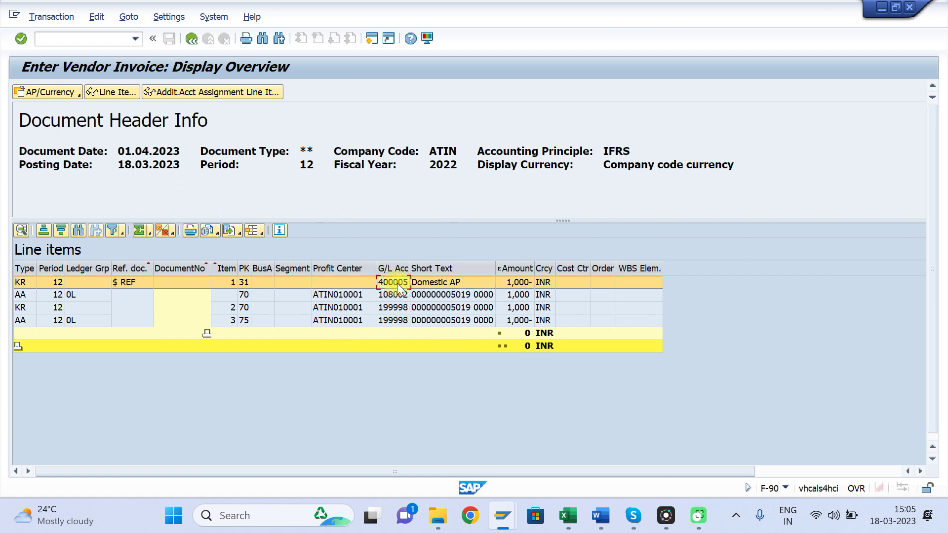
# Show the simulated postings for Local GAAP in INR document currency and check the ledger group of the AA line.
pyautogui.click(74, 94)
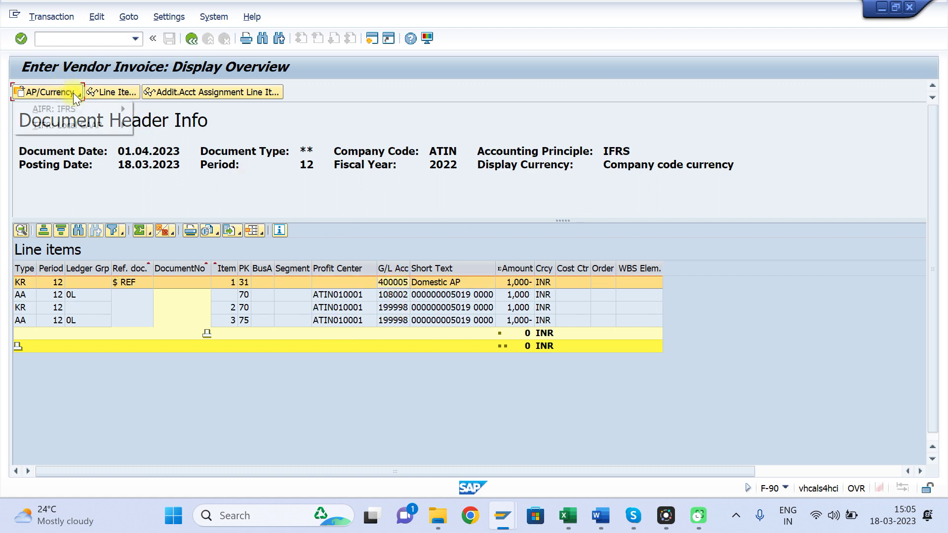
pyautogui.moveTo(69, 126)
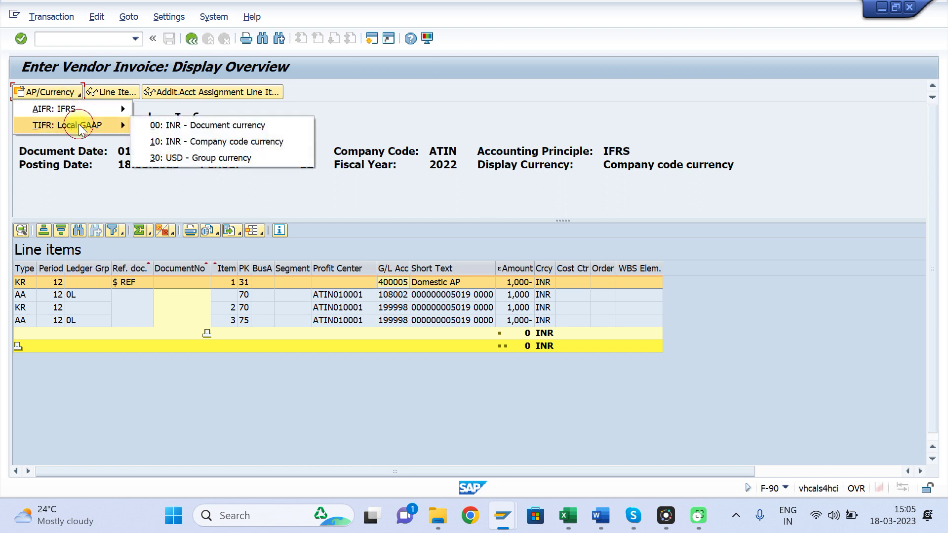
pyautogui.click(203, 127)
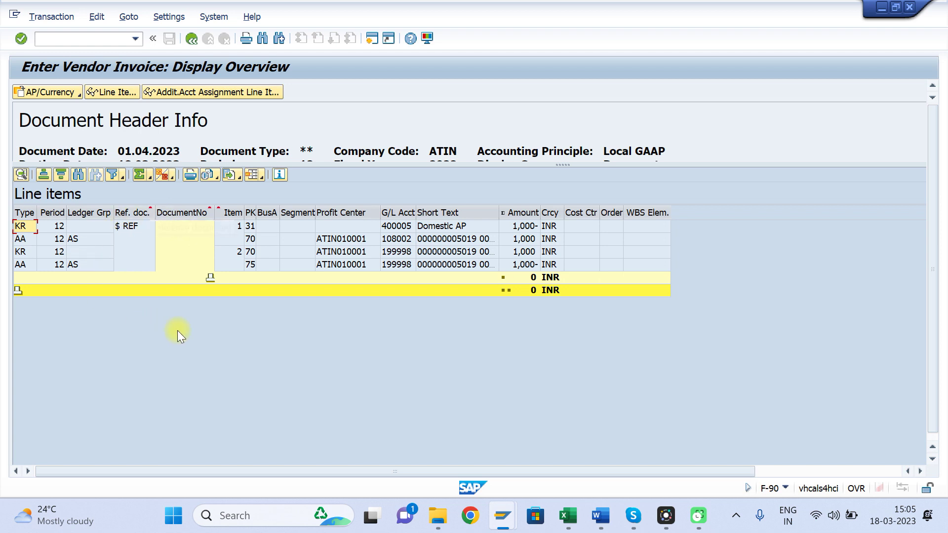
pyautogui.click(73, 244)
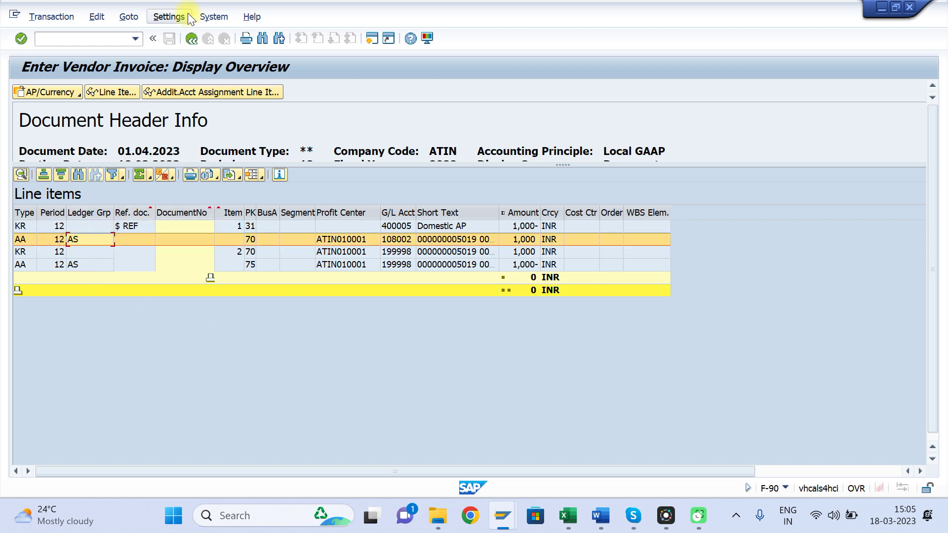
# Return from the Asset Accounting simulation to the invoice overview and post the vendor invoice, accepting the warning.
pyautogui.click(192, 38)
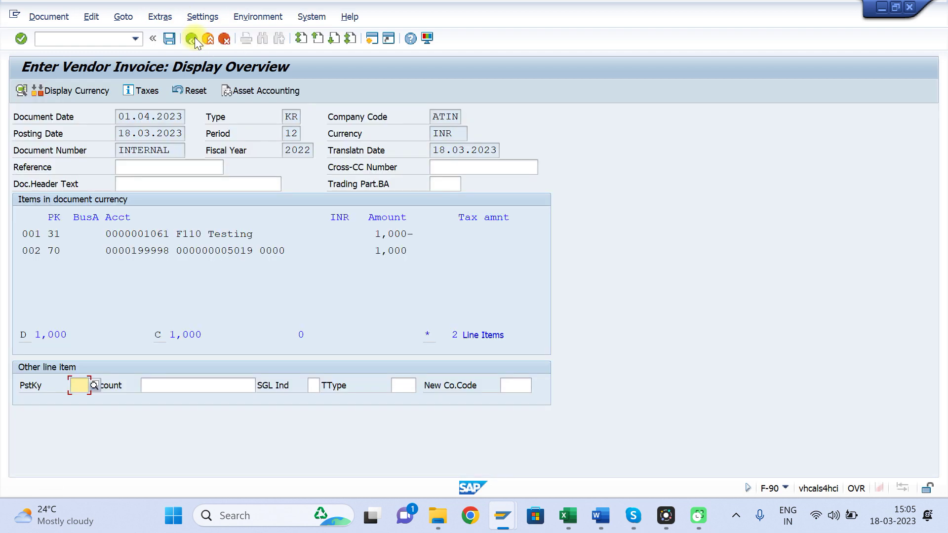
pyautogui.click(169, 40)
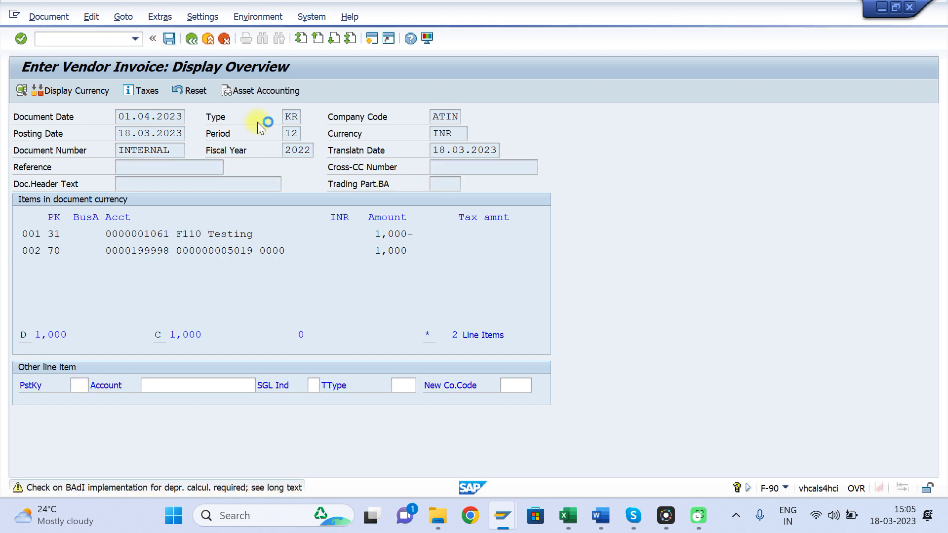
pyautogui.press('Return')
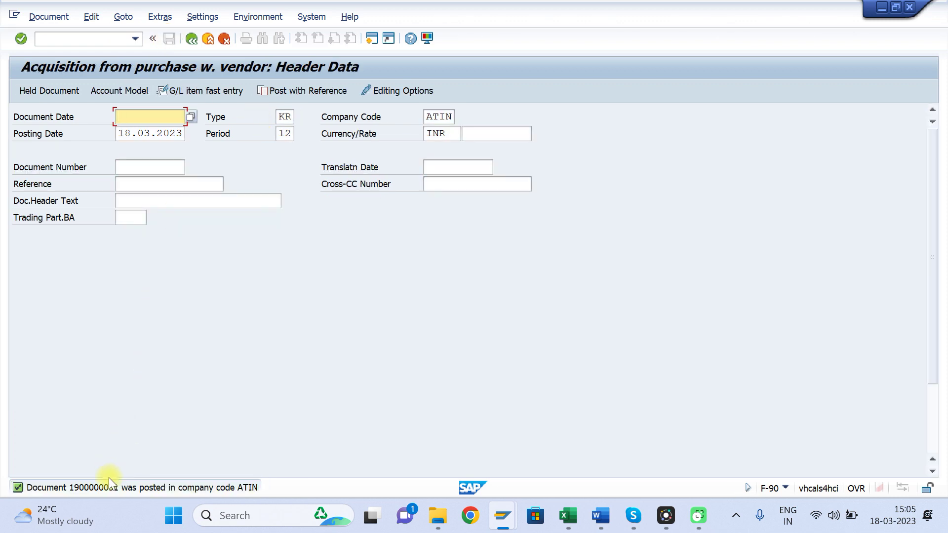
# Display the posted vendor invoice, check its document number, and view the document type in its header.
pyautogui.click(43, 17)
pyautogui.click(55, 66)
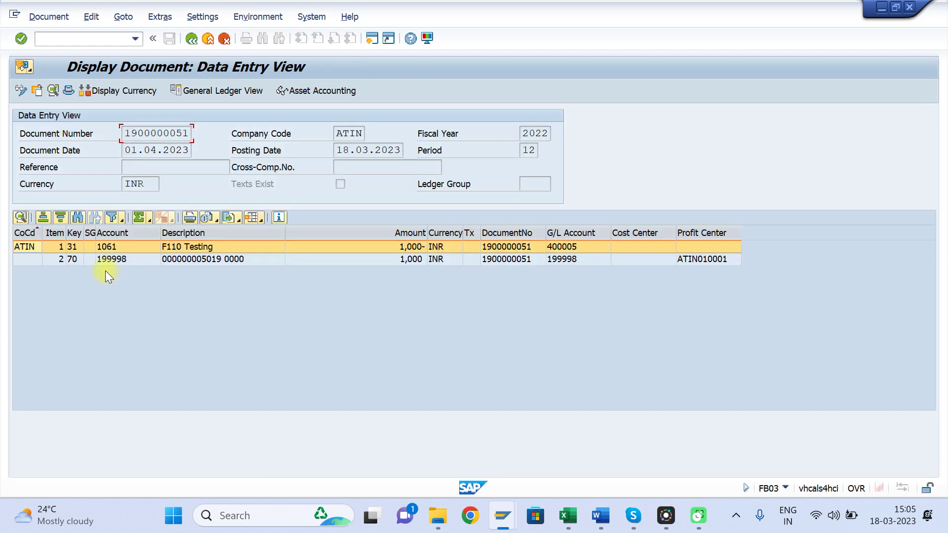
pyautogui.moveTo(188, 134); pyautogui.dragTo(96, 137)
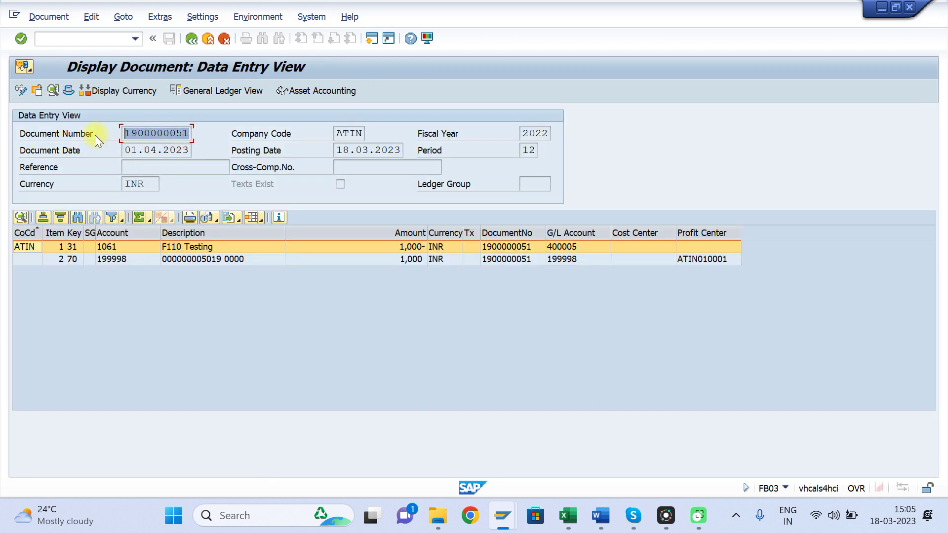
pyautogui.click(71, 91)
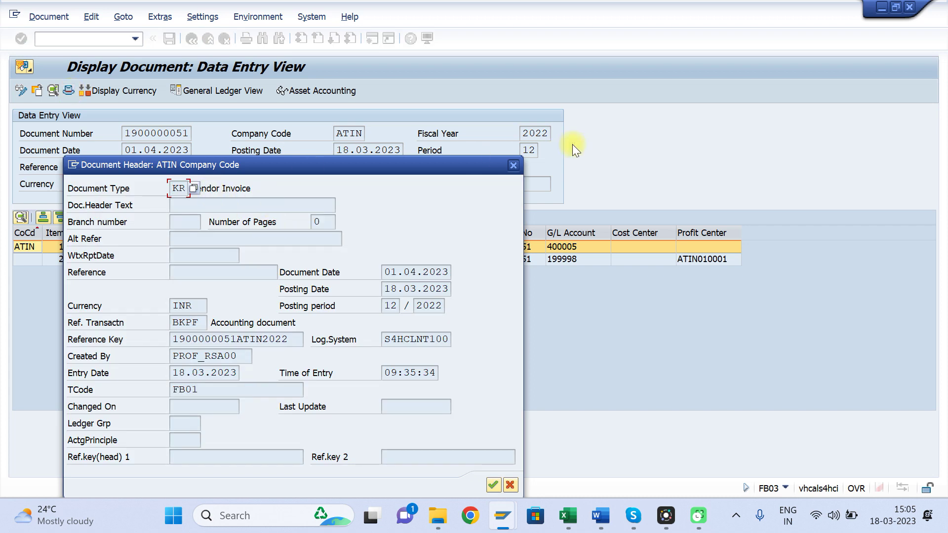
pyautogui.click(515, 165)
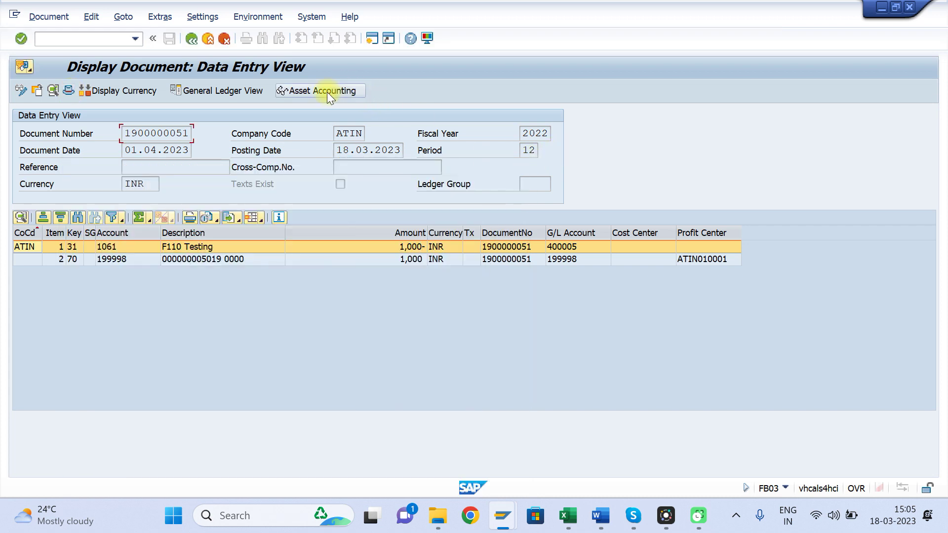
# Open the Asset Accounting view of the posted invoice and examine the KR and AA document numbers under IFRS.
pyautogui.click(327, 92)
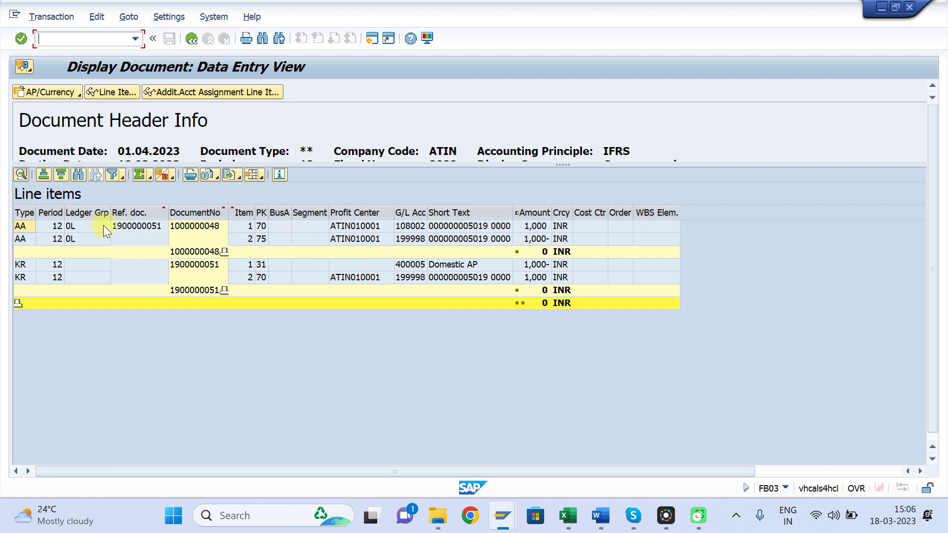
pyautogui.click(24, 266)
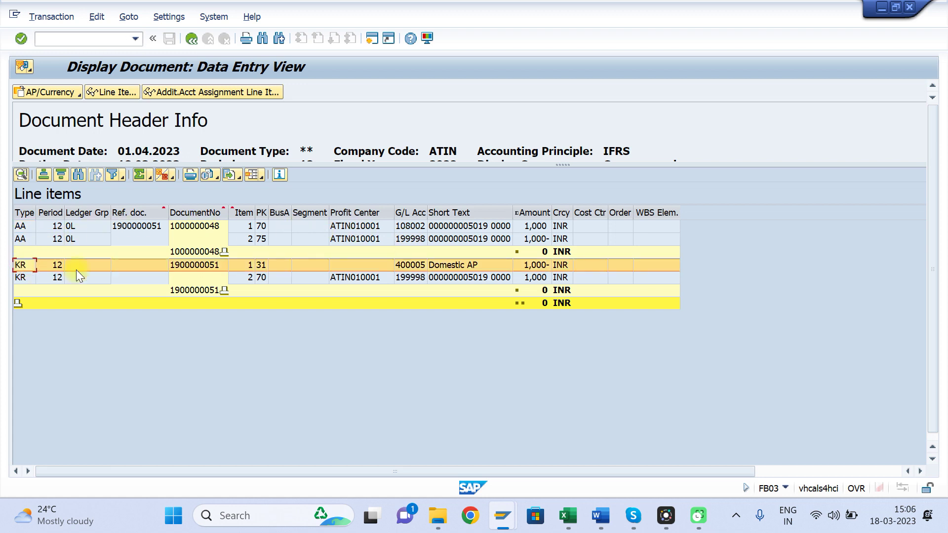
pyautogui.click(197, 292)
pyautogui.click(198, 265)
pyautogui.click(193, 225)
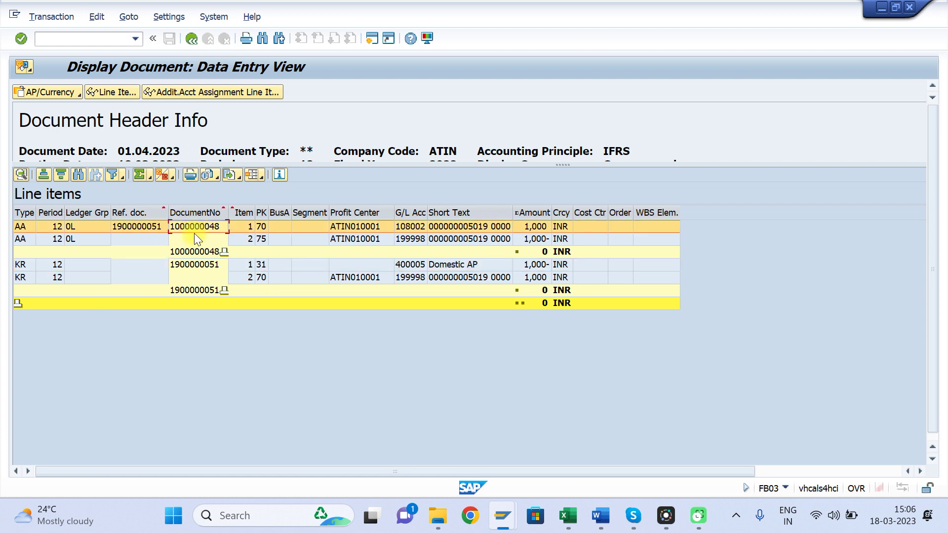
pyautogui.click(197, 249)
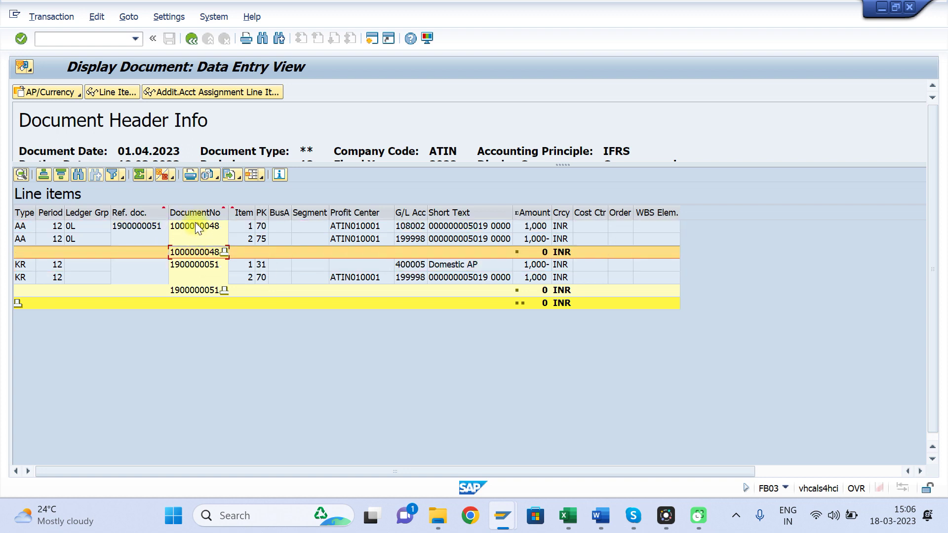
pyautogui.click(196, 224)
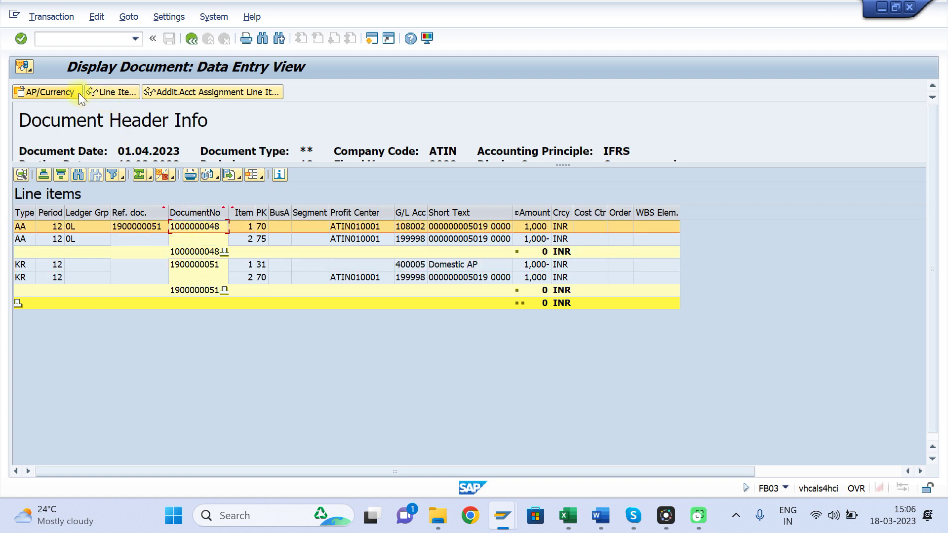
# View the details of the first AA line under IFRS, close them, and check the KR document number.
pyautogui.click(78, 93)
pyautogui.click(192, 227)
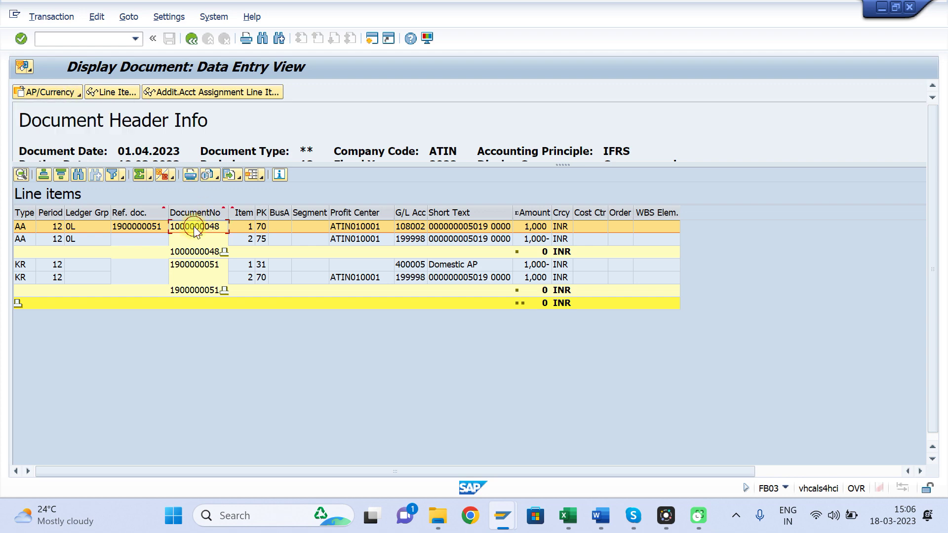
pyautogui.doubleClick(194, 227)
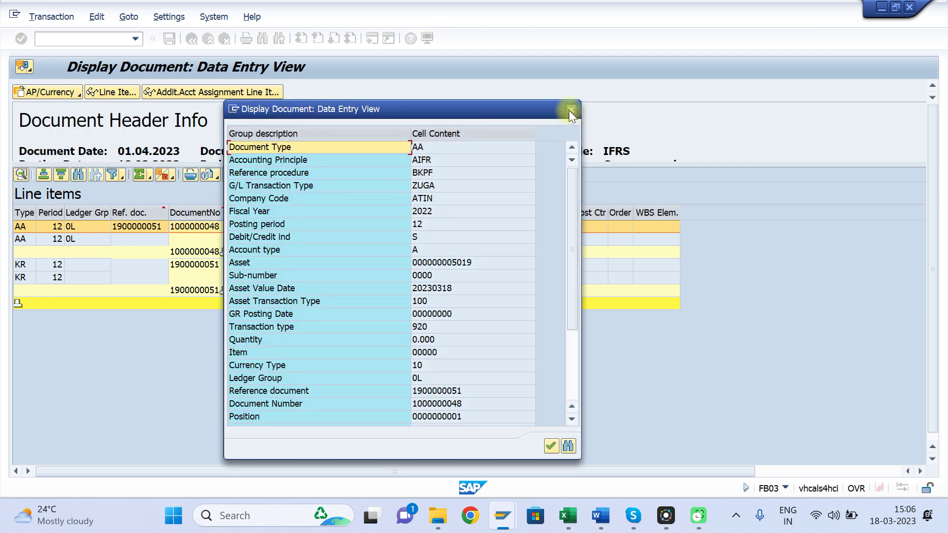
pyautogui.click(570, 109)
pyautogui.click(197, 291)
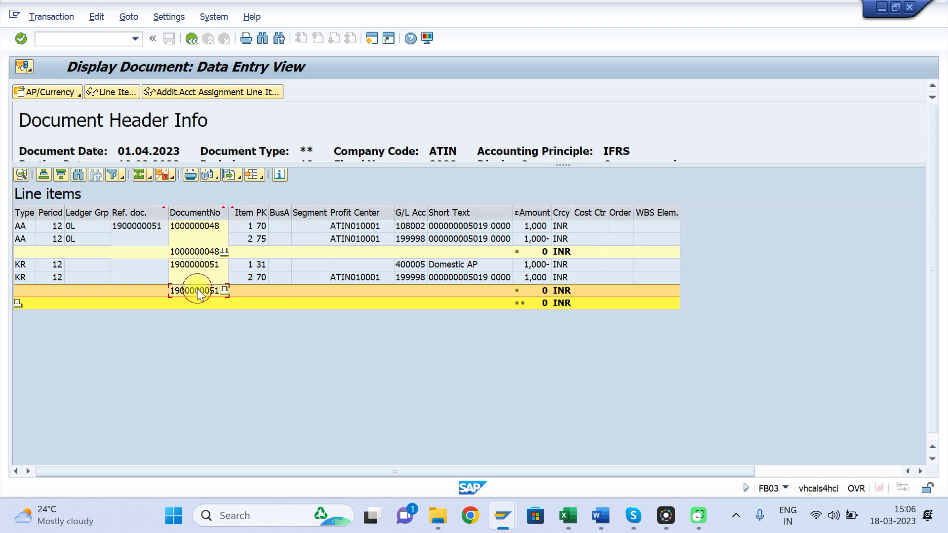
# Show the posted line items for Local GAAP in INR document currency and compare the AA and KR document numbers.
pyautogui.click(74, 94)
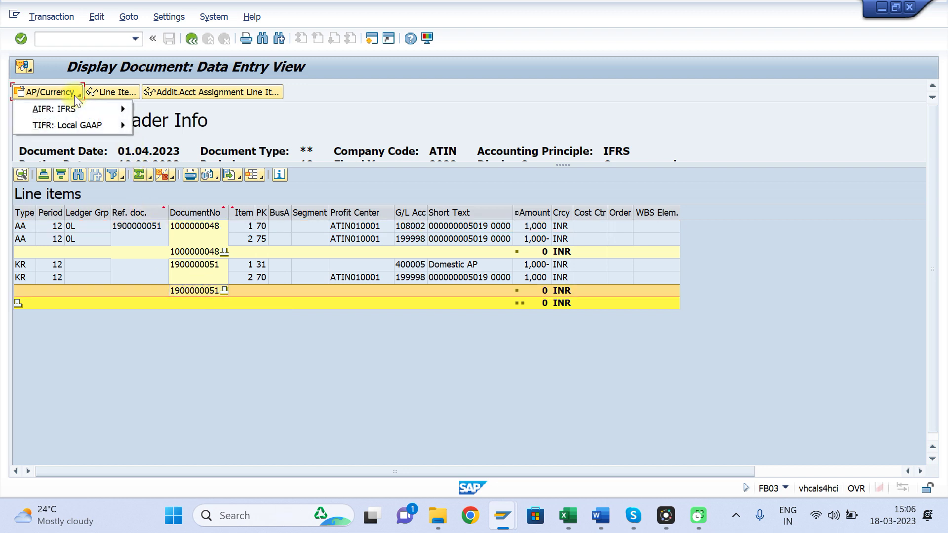
pyautogui.moveTo(121, 123)
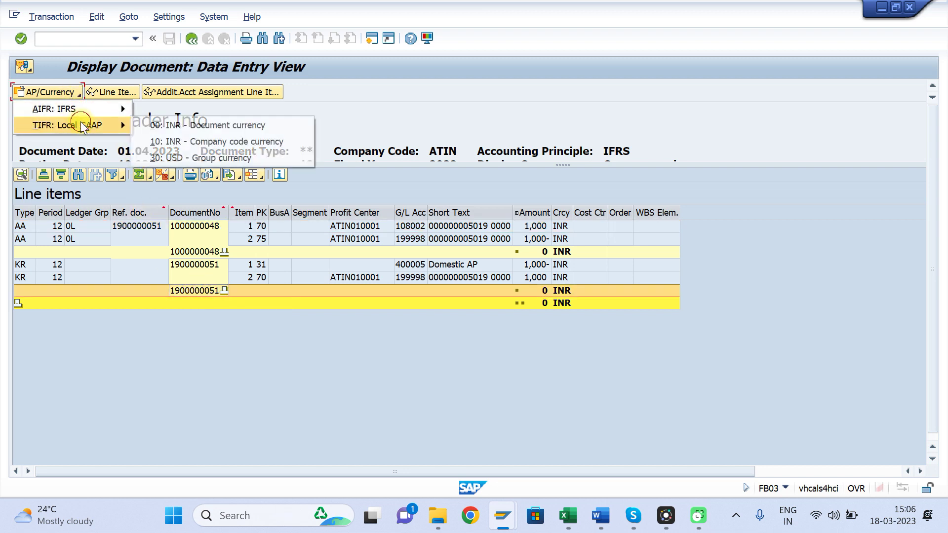
pyautogui.click(209, 127)
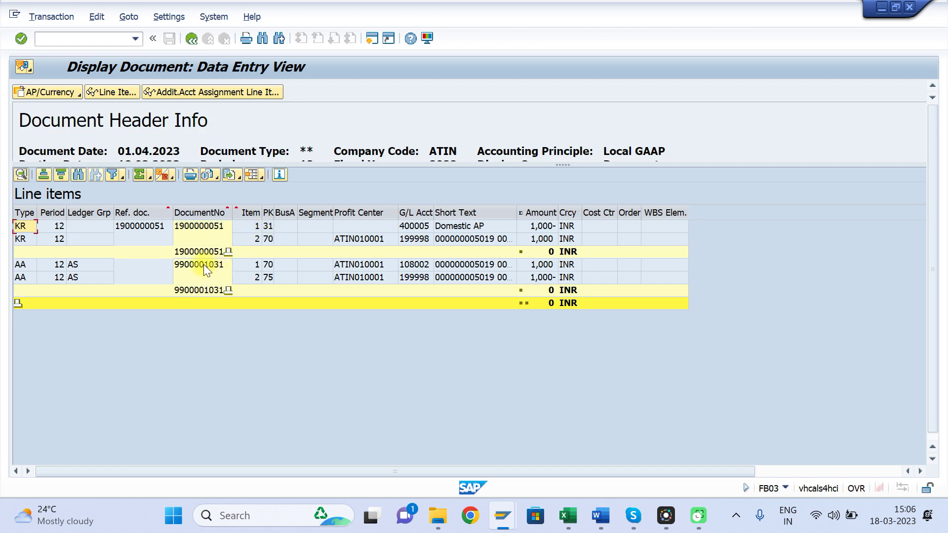
pyautogui.click(198, 291)
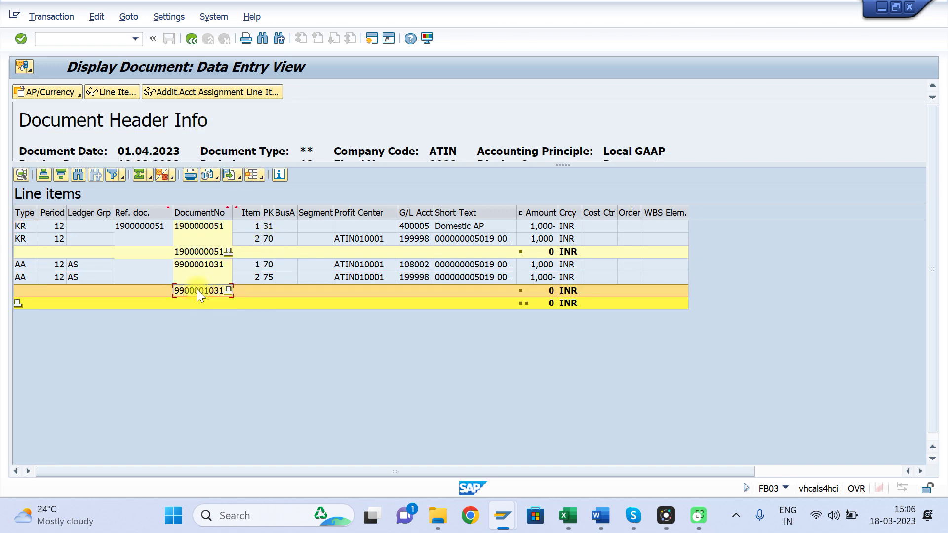
pyautogui.click(198, 269)
pyautogui.click(205, 228)
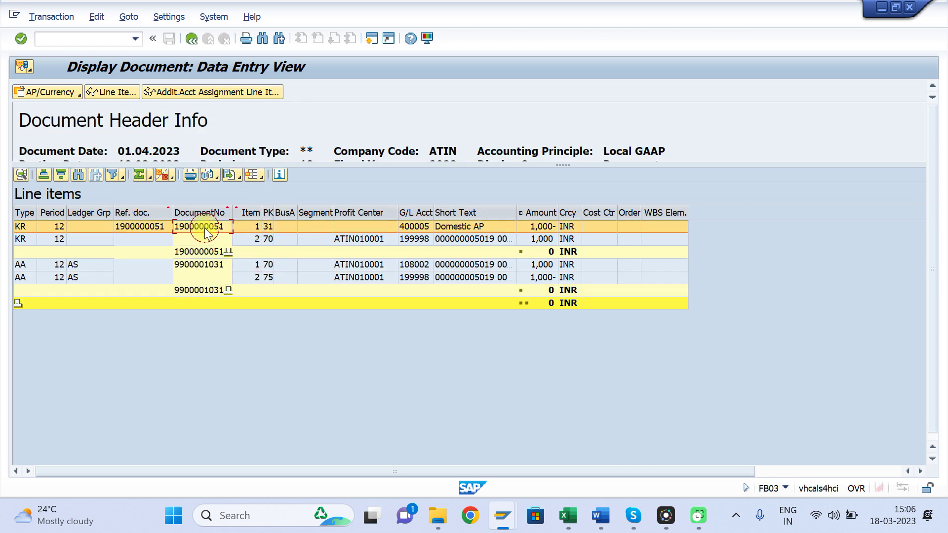
pyautogui.click(204, 250)
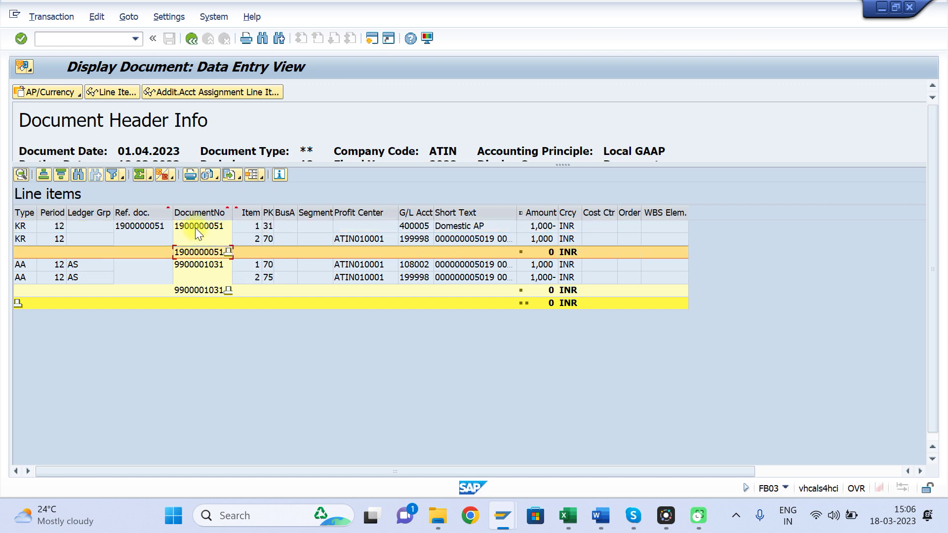
pyautogui.click(195, 228)
# Switch to Excel, review the technical clearing and vendor lines under NL - IGAP, and return to cell D1.
pyautogui.moveTo(566, 514)
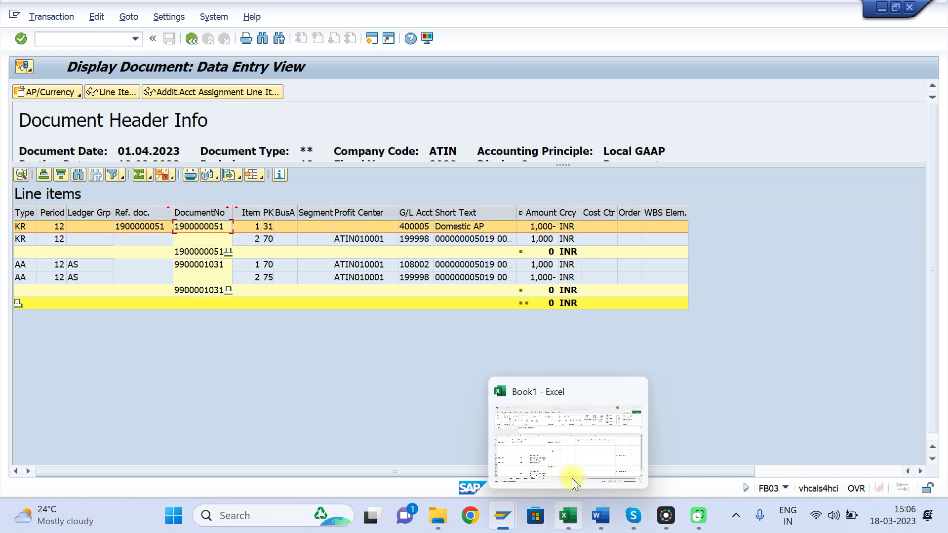
pyautogui.click(576, 470)
pyautogui.click(246, 439)
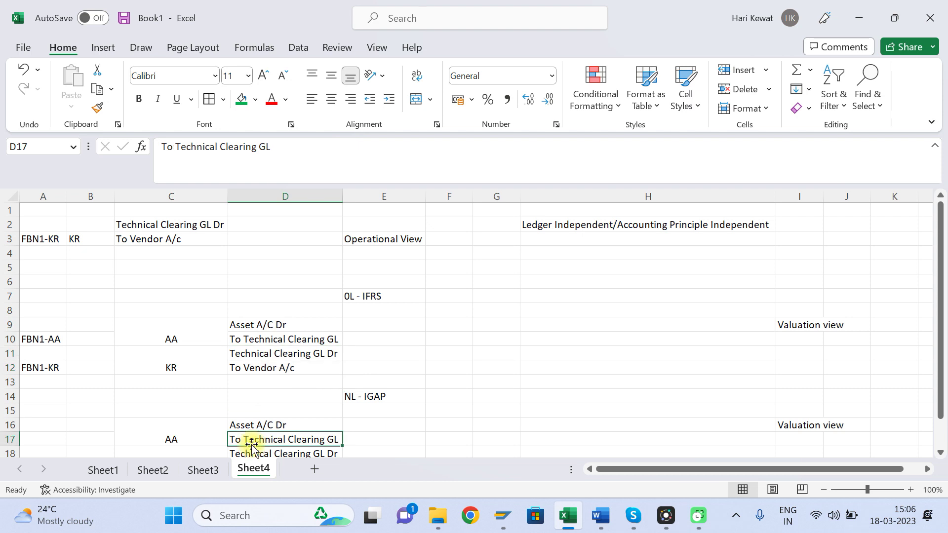
pyautogui.press('Down')
pyautogui.press('Down')
pyautogui.press('Down')
pyautogui.press('Up')
pyautogui.press('Up')
pyautogui.hotkey('shift', 'Down')
pyautogui.press('Up')
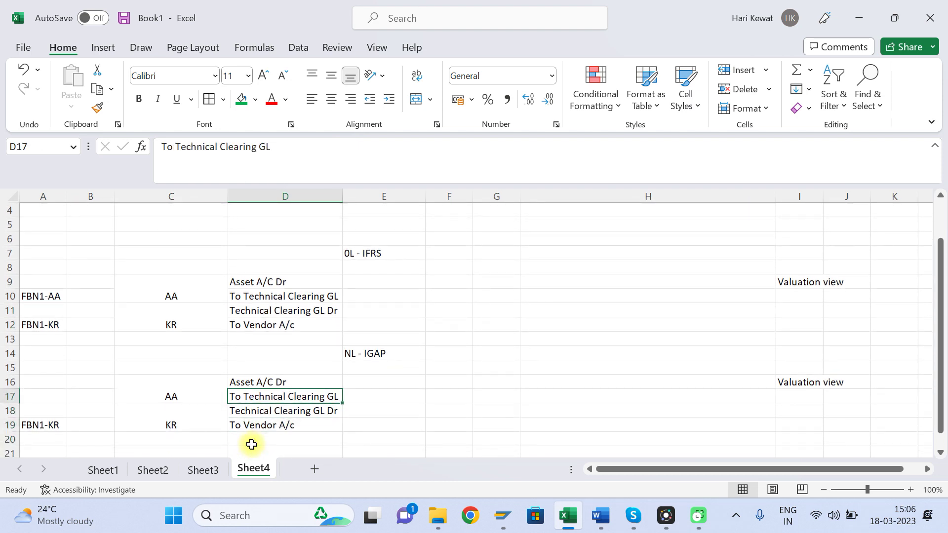
pyautogui.press('Up')
pyautogui.press('Up')
pyautogui.press('Up')
pyautogui.press('Up')
pyautogui.press('Up')
pyautogui.press('Up')
pyautogui.press('Up')
pyautogui.press('Up')
pyautogui.press('Up')
pyautogui.press('Up')
pyautogui.press('Up')
pyautogui.press('Up')
pyautogui.press('Up')
pyautogui.press('Up')
pyautogui.press('Up')
pyautogui.press('Up')
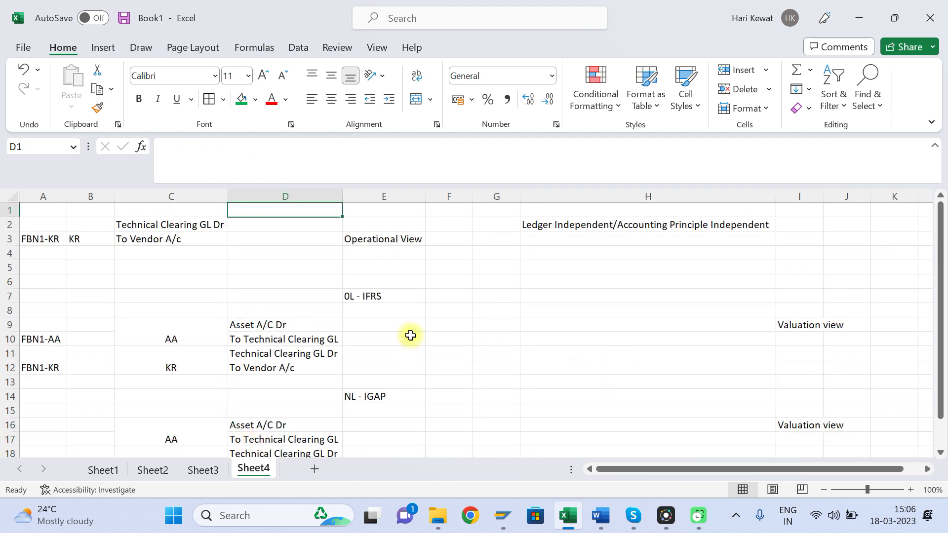
# Review the Operational View, FBN1-AA, Valuation view and Asset A/C Dr cells in the Excel journal entry layout.
pyautogui.click(378, 241)
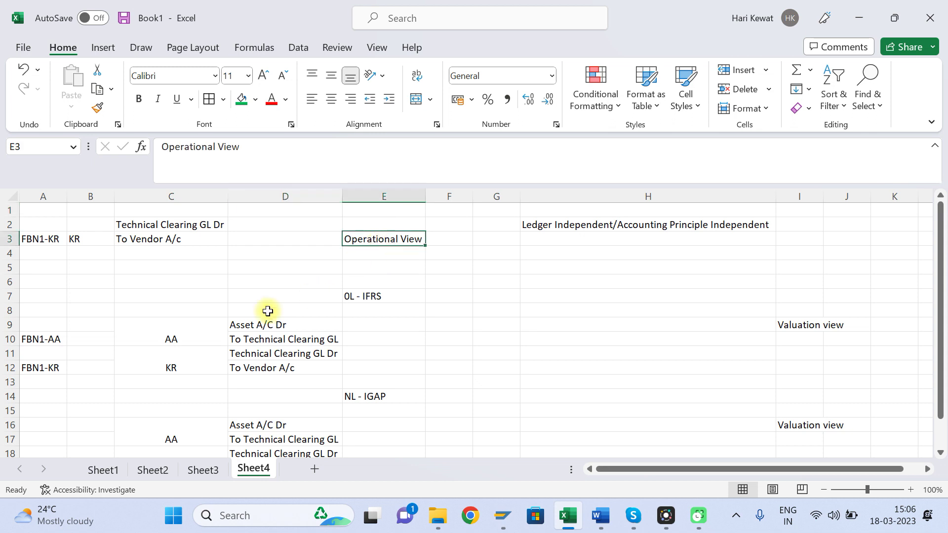
pyautogui.click(35, 339)
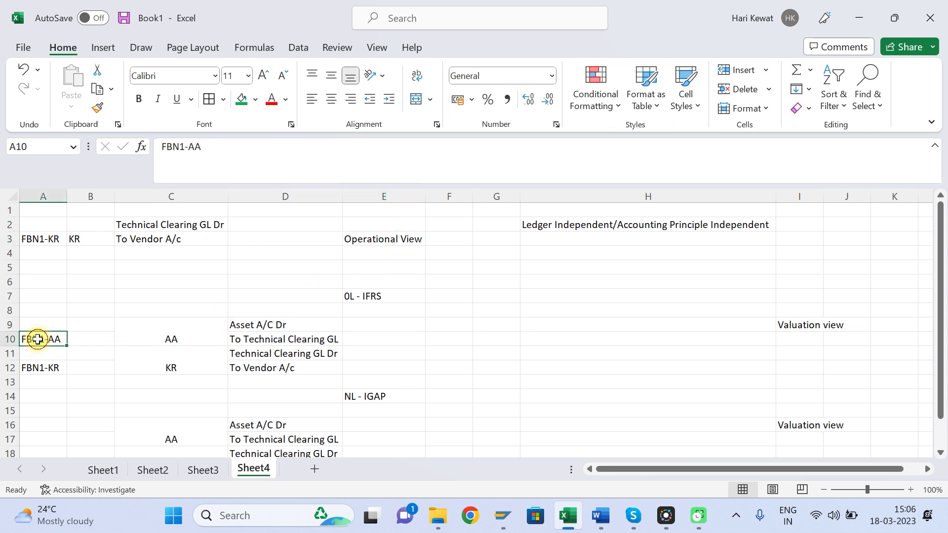
pyautogui.click(807, 325)
pyautogui.click(267, 327)
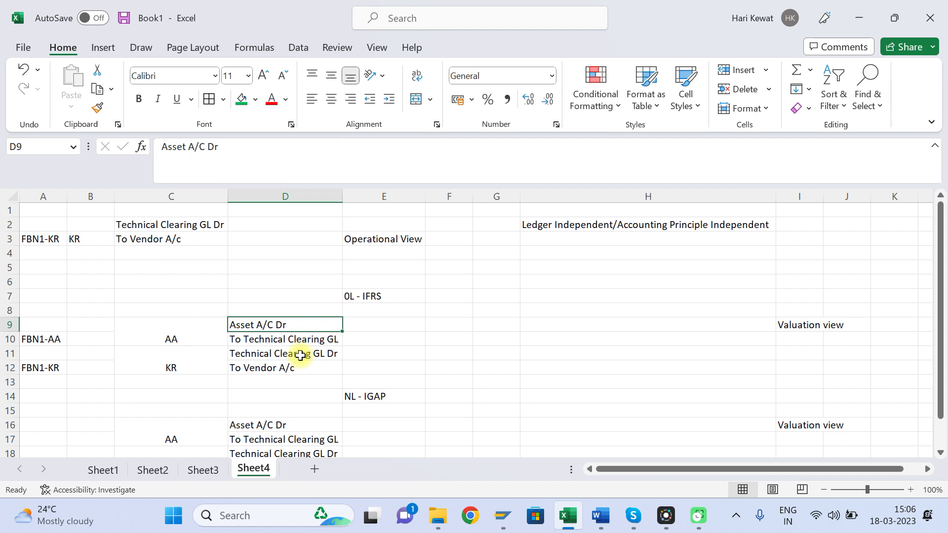
# Switch to the SAP Display IMG session and open Define Technical Clearing Account for Integrated Asset Acquisition.
pyautogui.moveTo(507, 515)
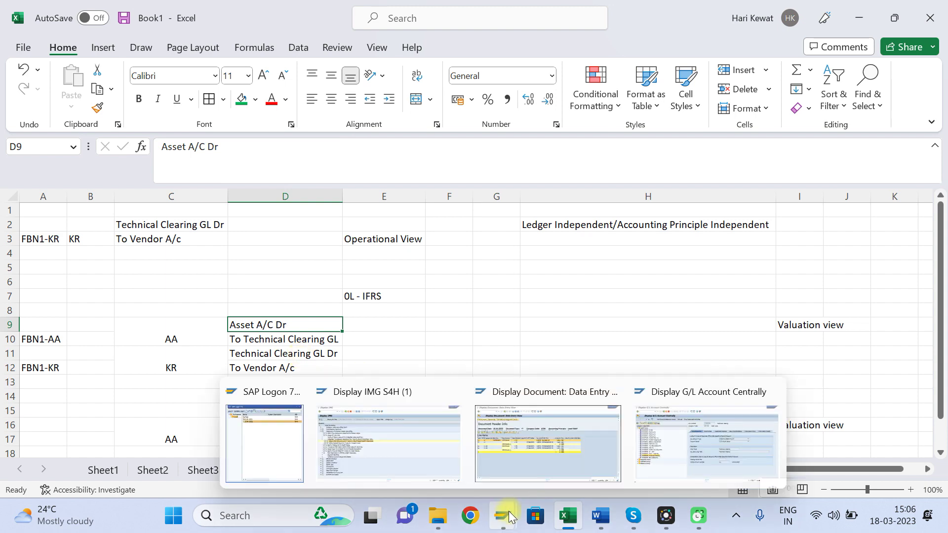
pyautogui.click(420, 465)
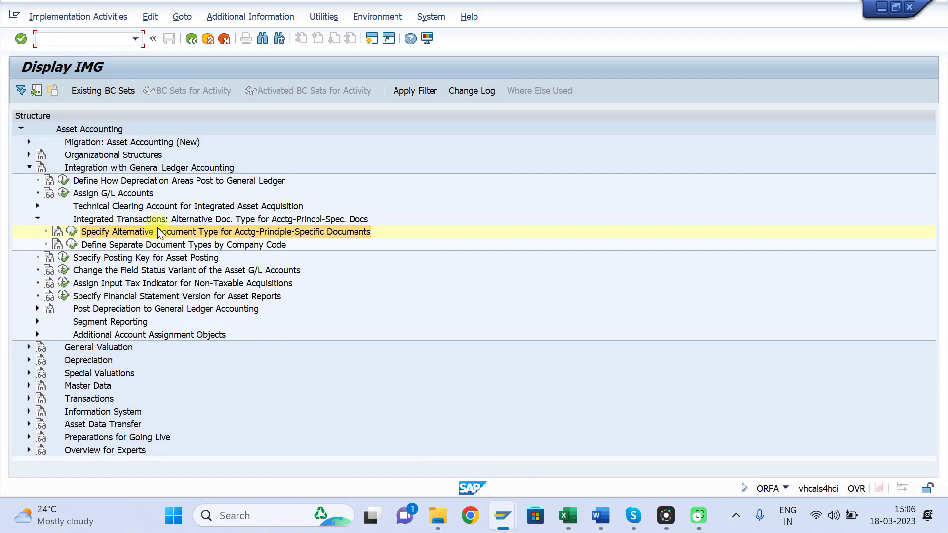
pyautogui.click(38, 206)
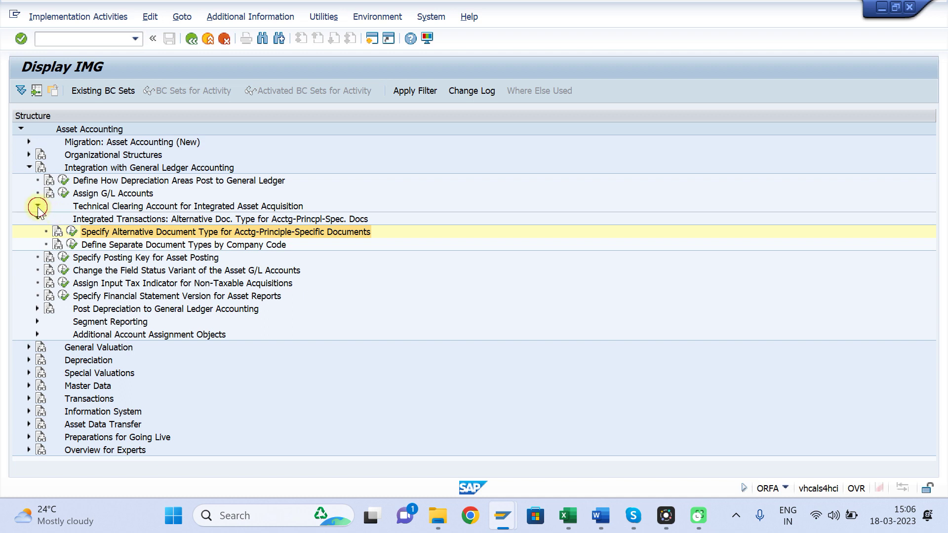
pyautogui.click(204, 219)
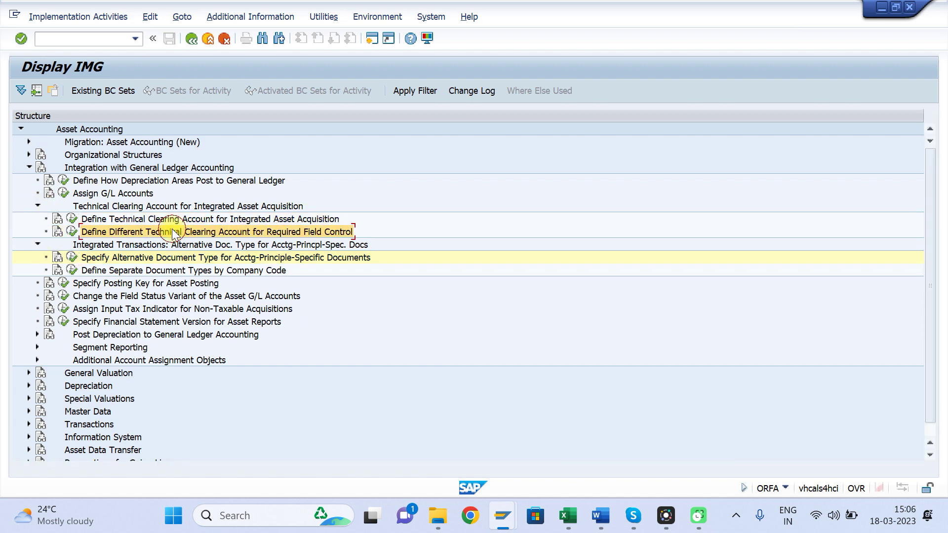
pyautogui.click(72, 219)
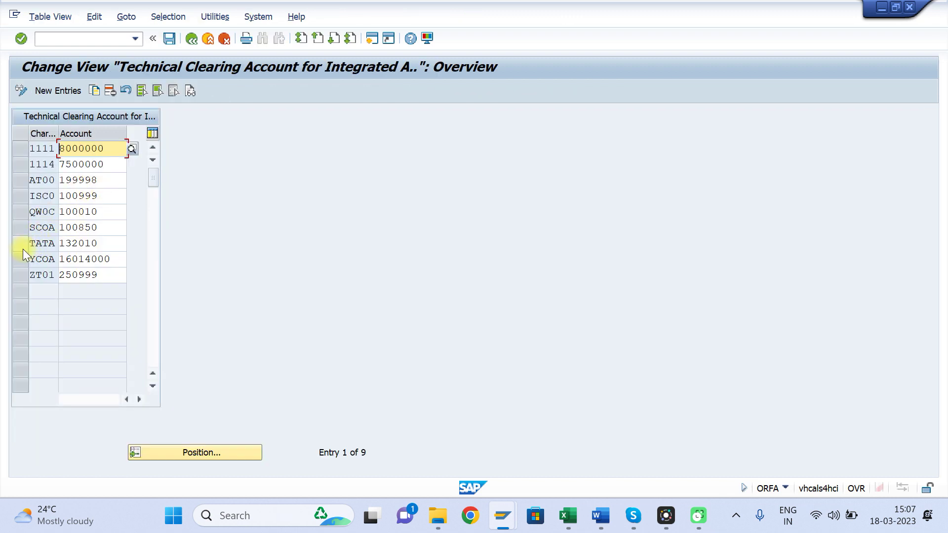
# Check the technical clearing accounts assigned to charts of accounts TATA and AT00, and return to the IMG structure.
pyautogui.click(20, 244)
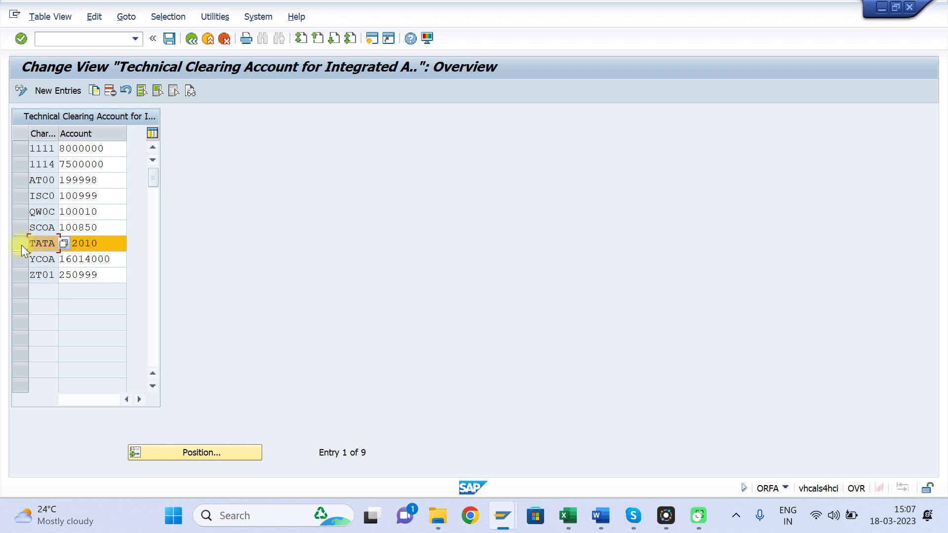
pyautogui.click(22, 245)
pyautogui.click(21, 180)
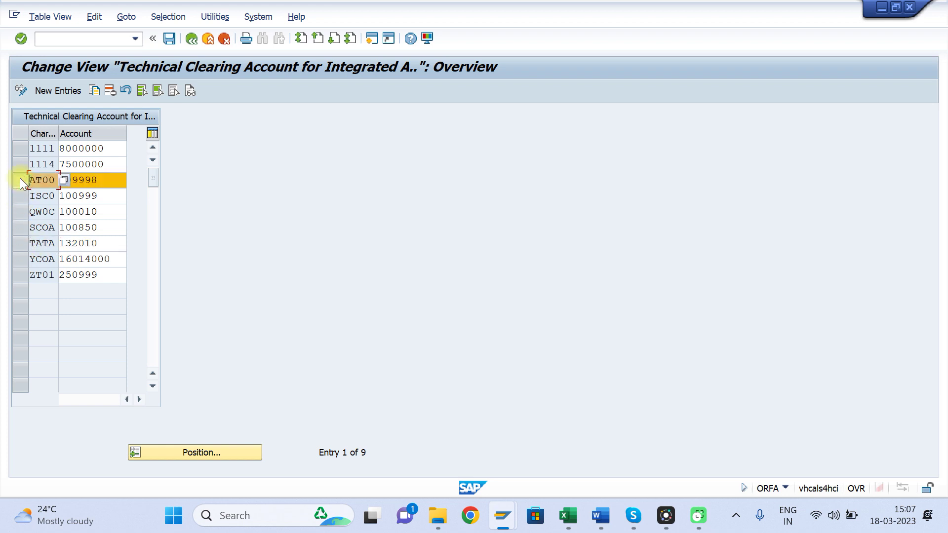
pyautogui.moveTo(108, 180); pyautogui.dragTo(48, 176)
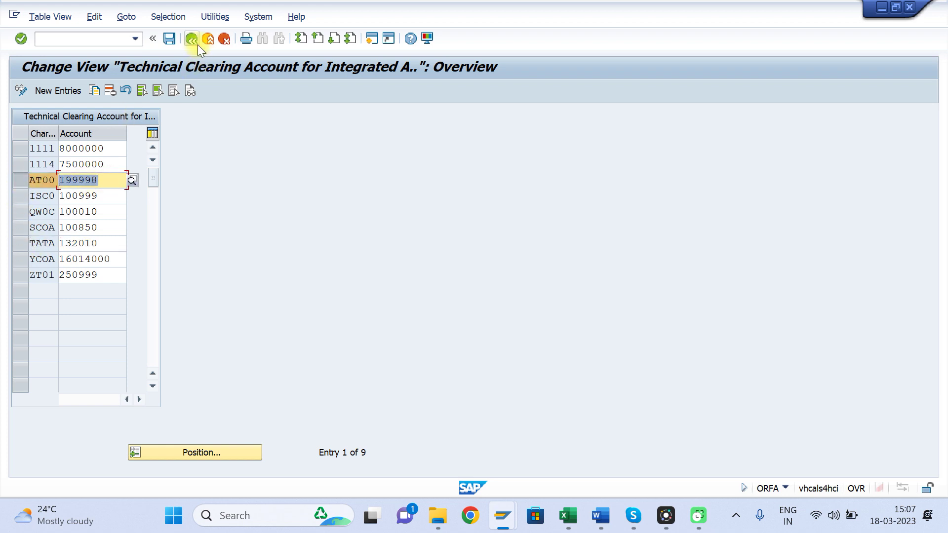
pyautogui.click(197, 43)
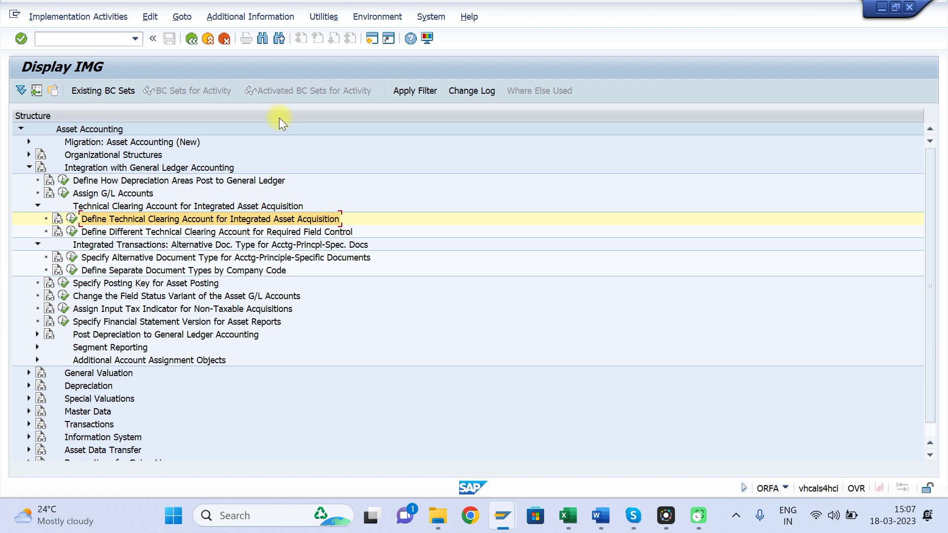
# Open Define Different Technical Clearing Account for Required Field Control and widen the chart of accounts column.
pyautogui.click(73, 232)
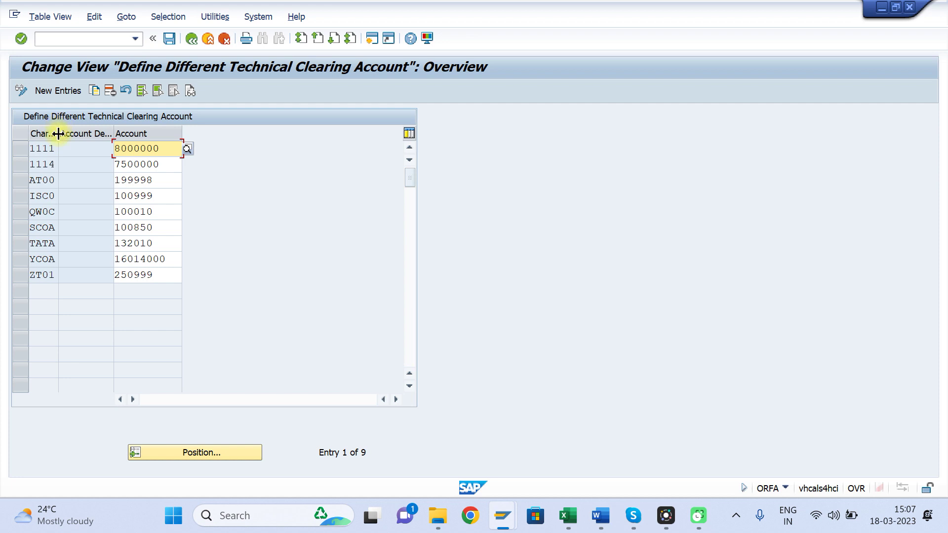
pyautogui.moveTo(58, 133); pyautogui.dragTo(97, 134)
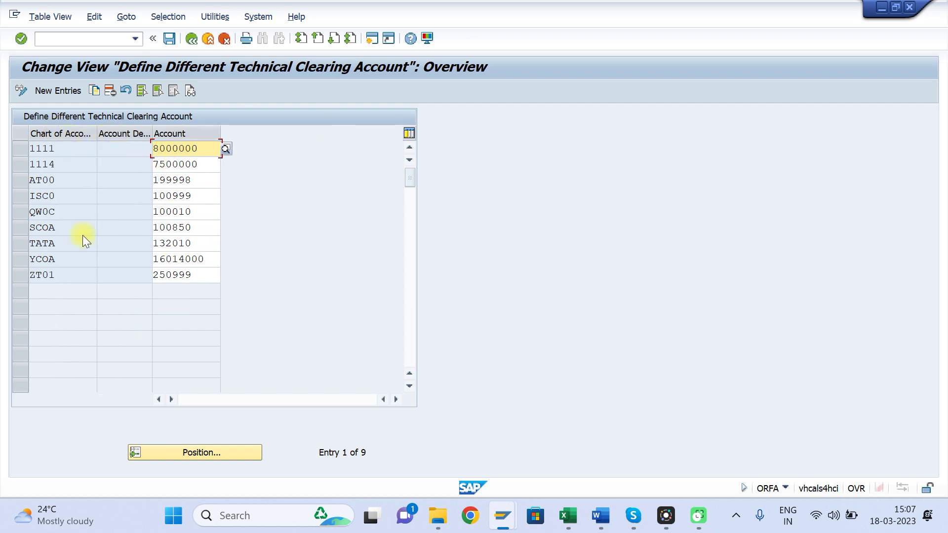
# Switch to the Excel journal entry sheet and select cell D8 above the 0L - IFRS asset posting.
pyautogui.moveTo(568, 515)
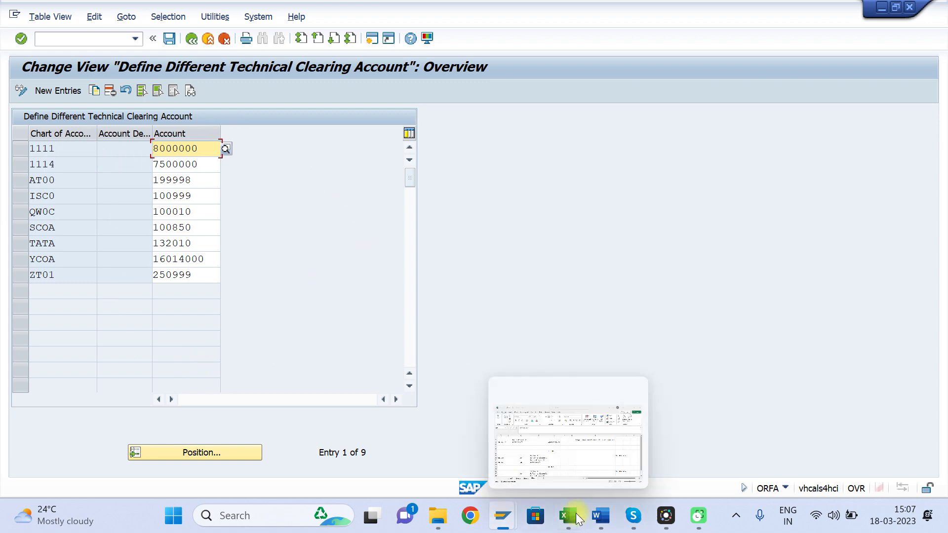
pyautogui.click(588, 472)
pyautogui.click(326, 306)
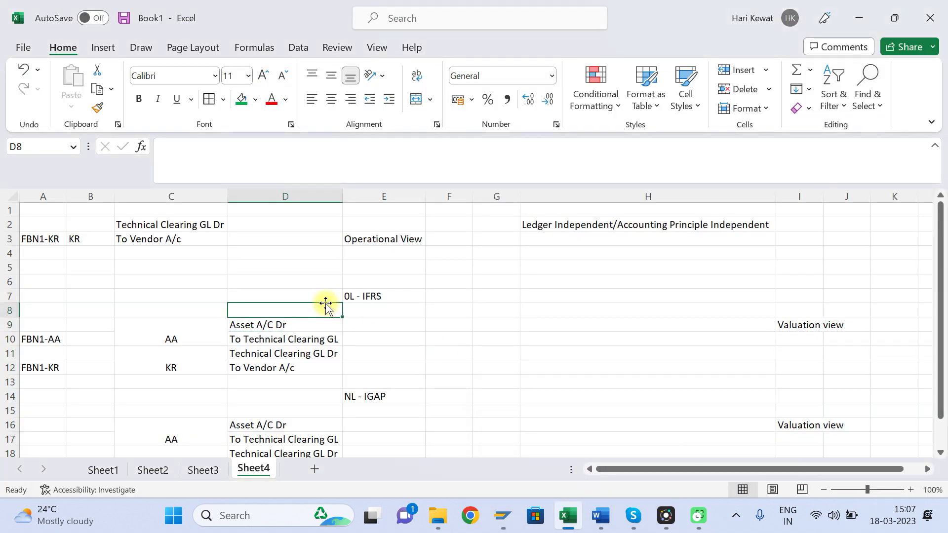